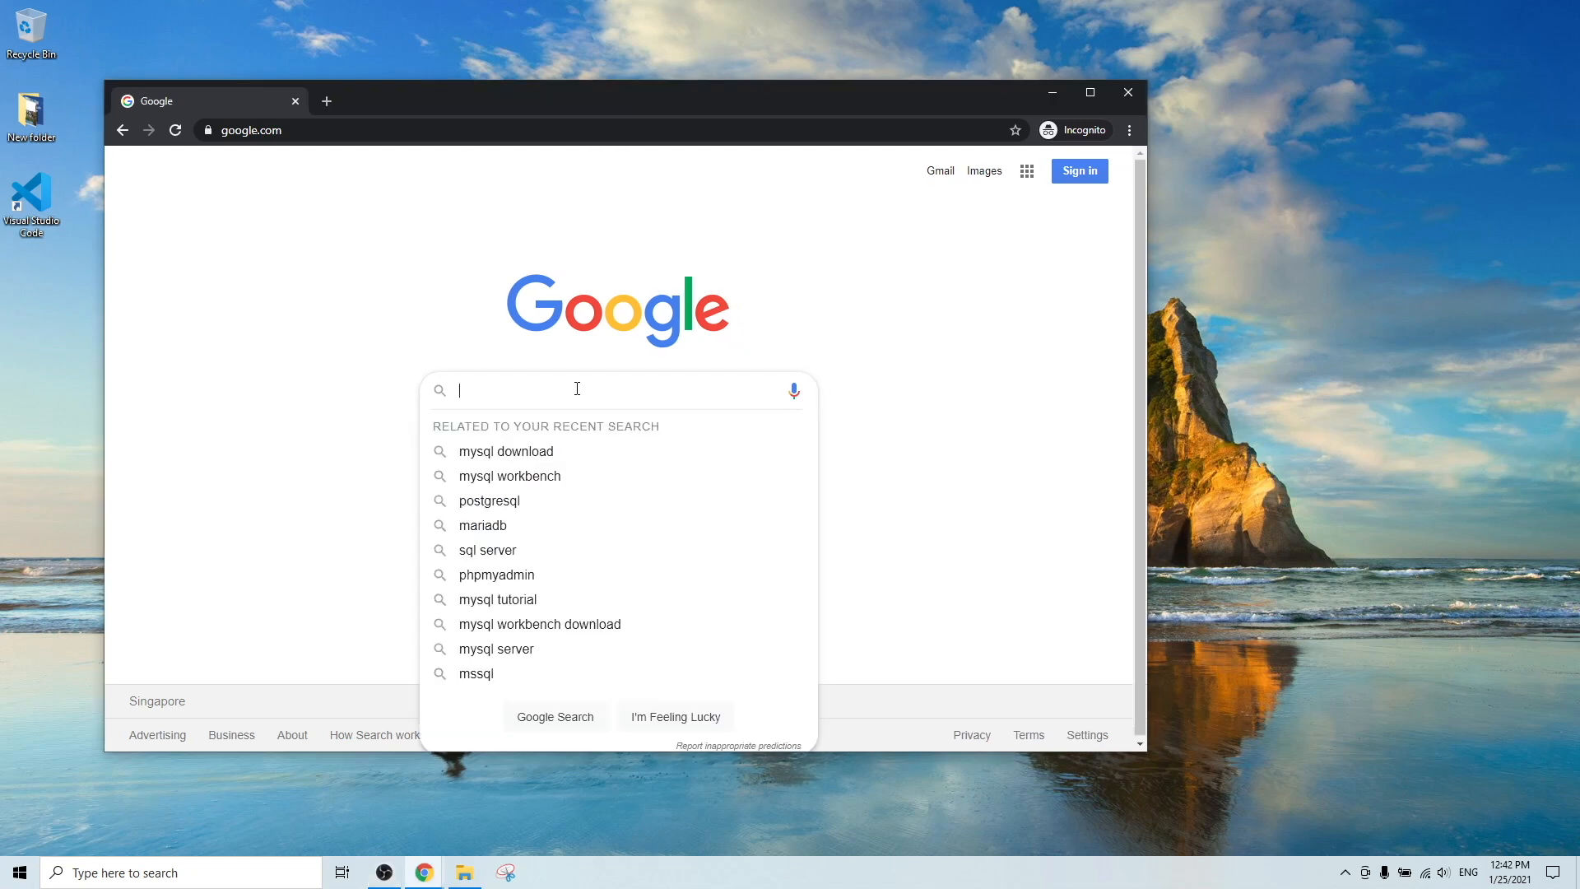
{"action": "type", "text": "mysql"}
{"action": "key", "text": "Return"}
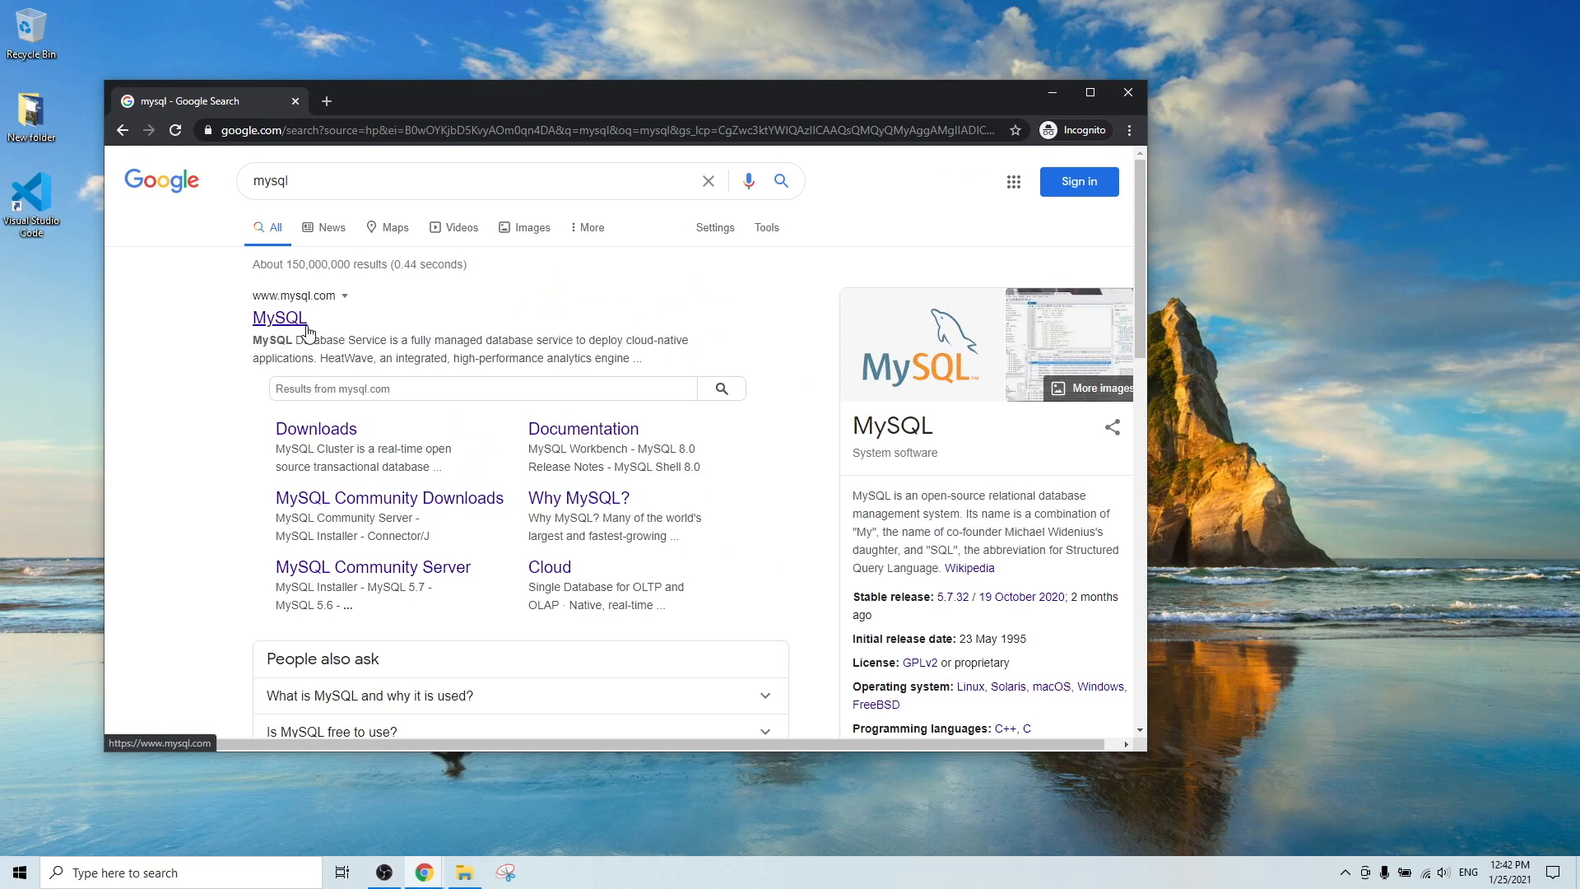
{"action": "left_click", "coordinate": [305, 328]}
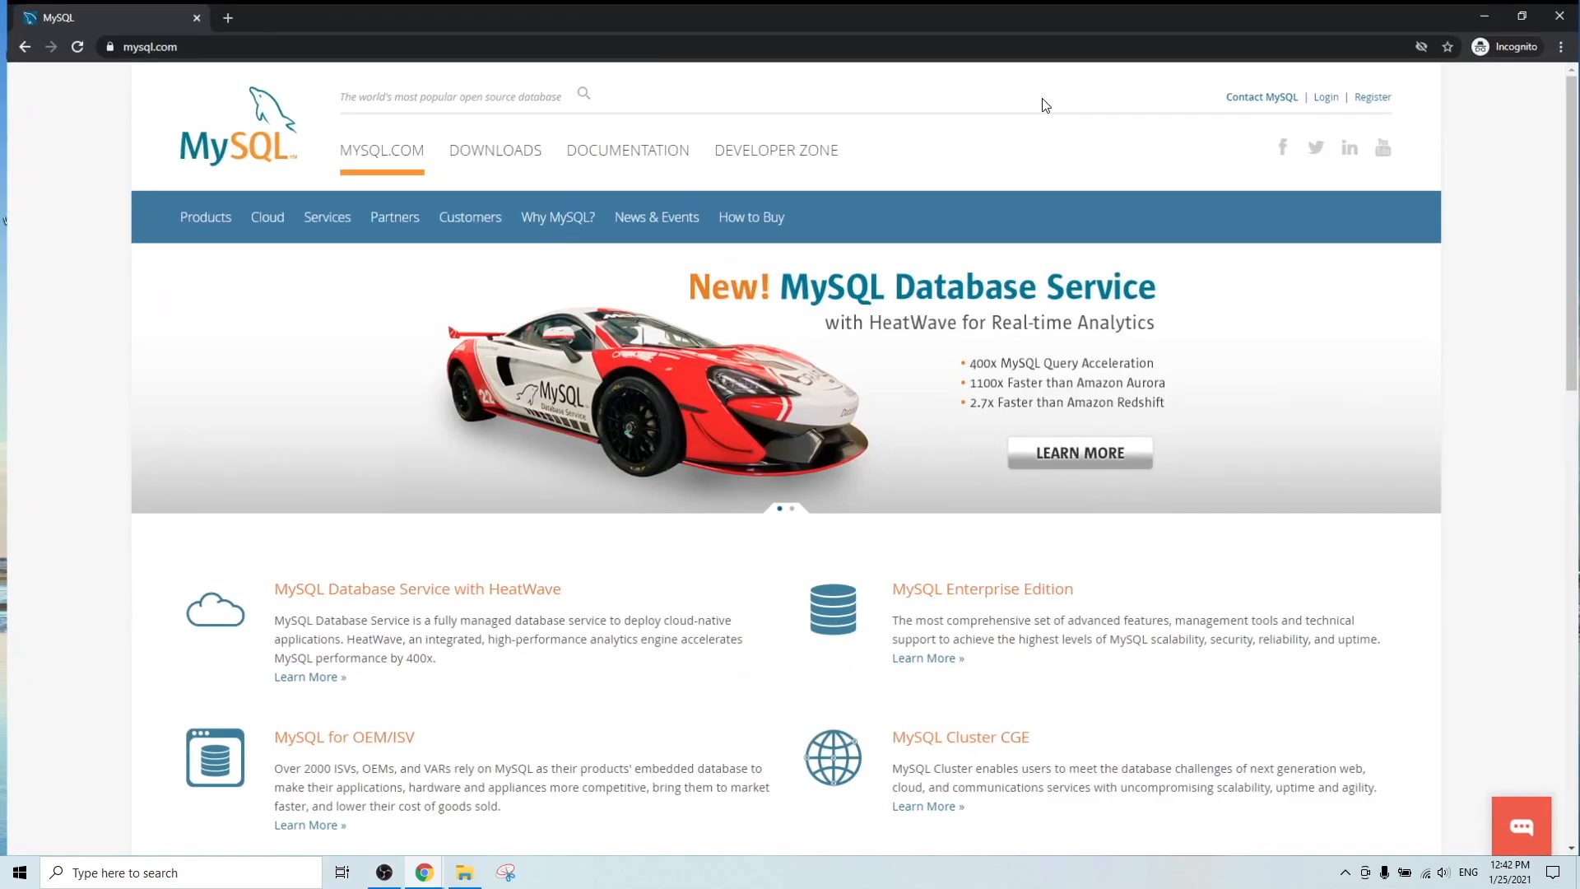
Maximize Chrome and navigate via Downloads to the MySQL Community (GPL) Downloads page.
{"action": "left_click", "coordinate": [1091, 93]}
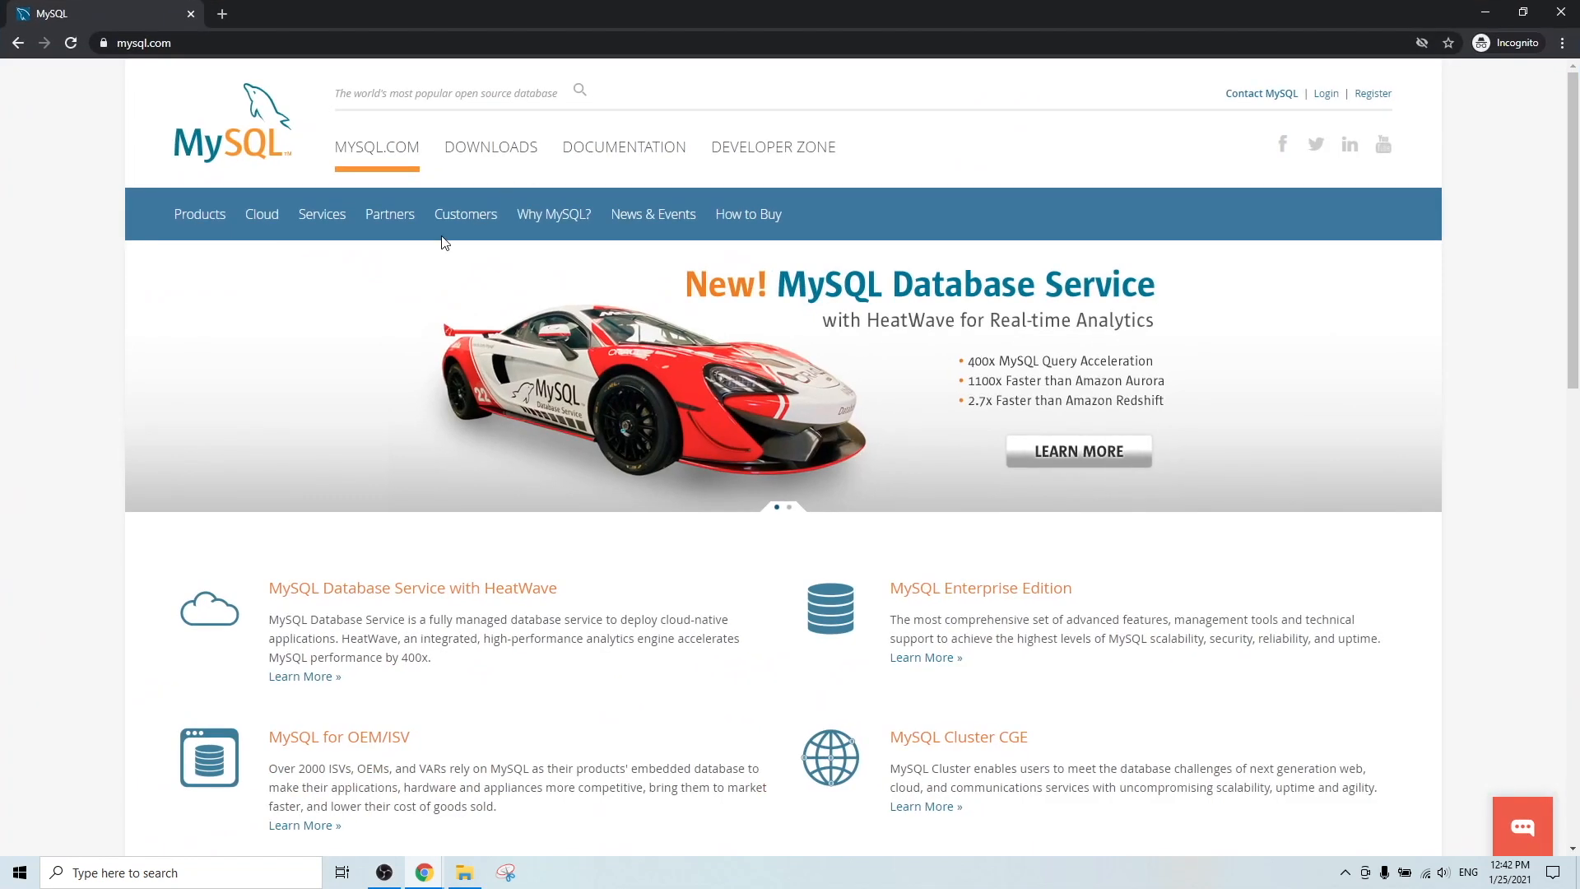
{"action": "left_click", "coordinate": [475, 153]}
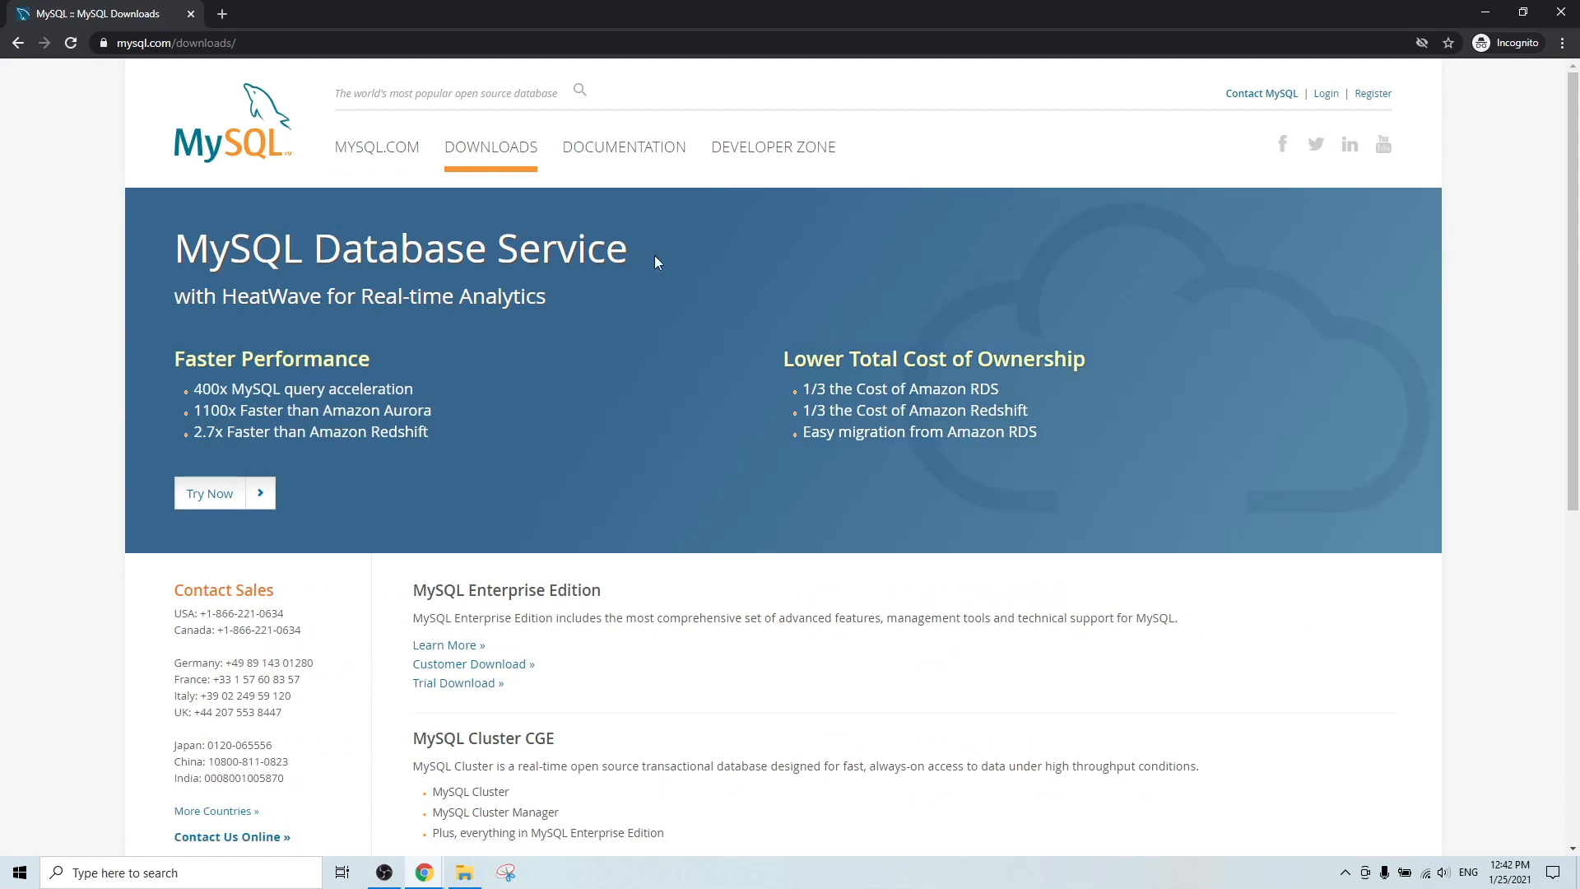
{"action": "scroll", "coordinate": [656, 262], "scroll_direction": "down", "scroll_amount": 3}
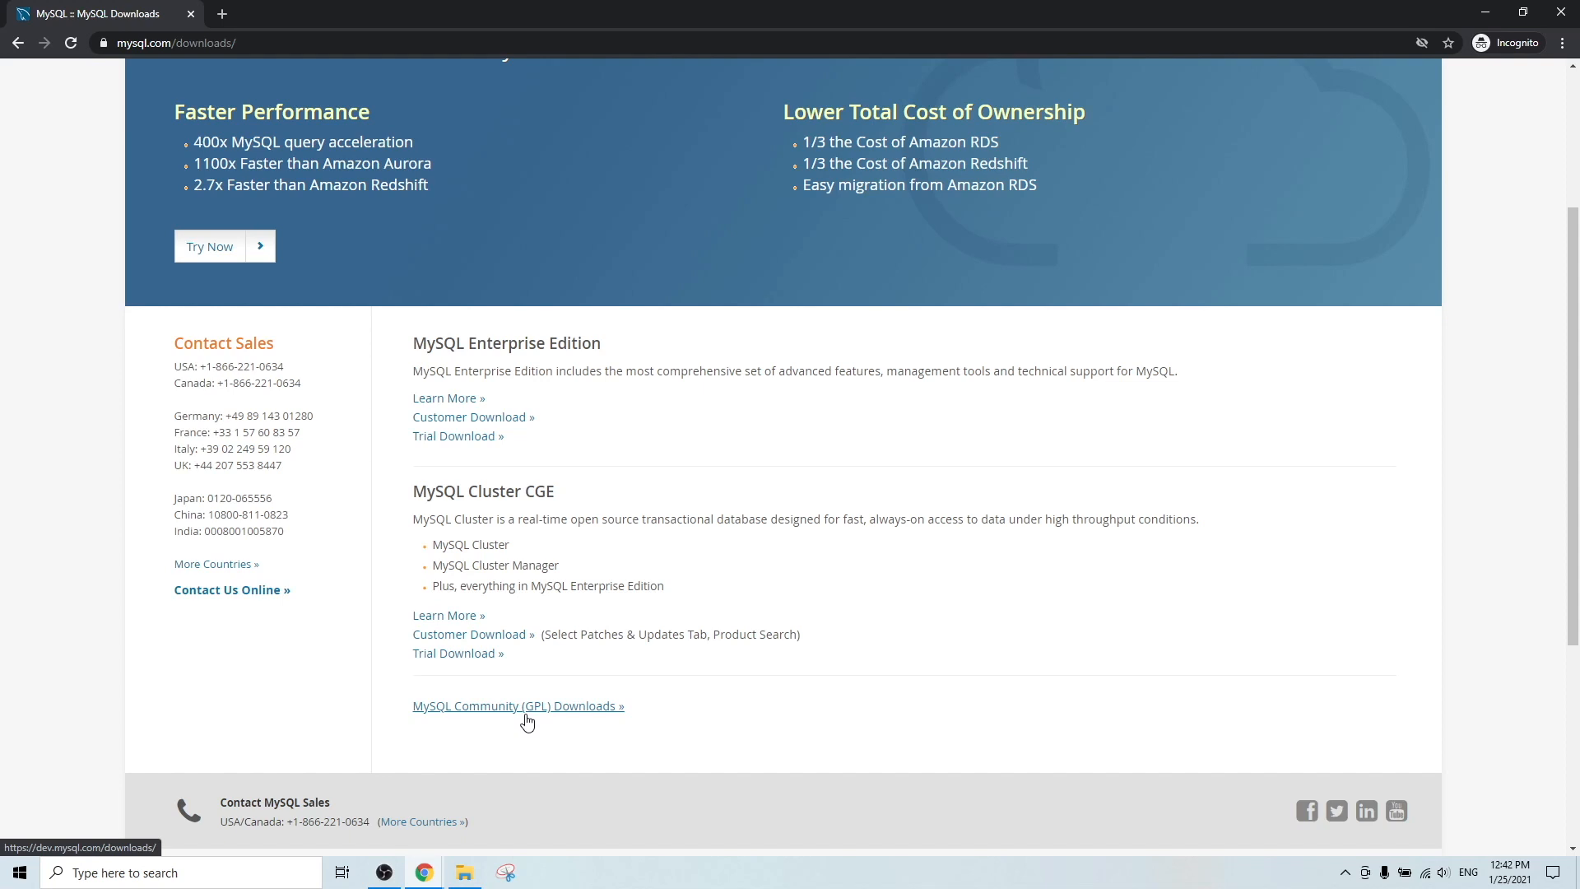
{"action": "left_click", "coordinate": [527, 722]}
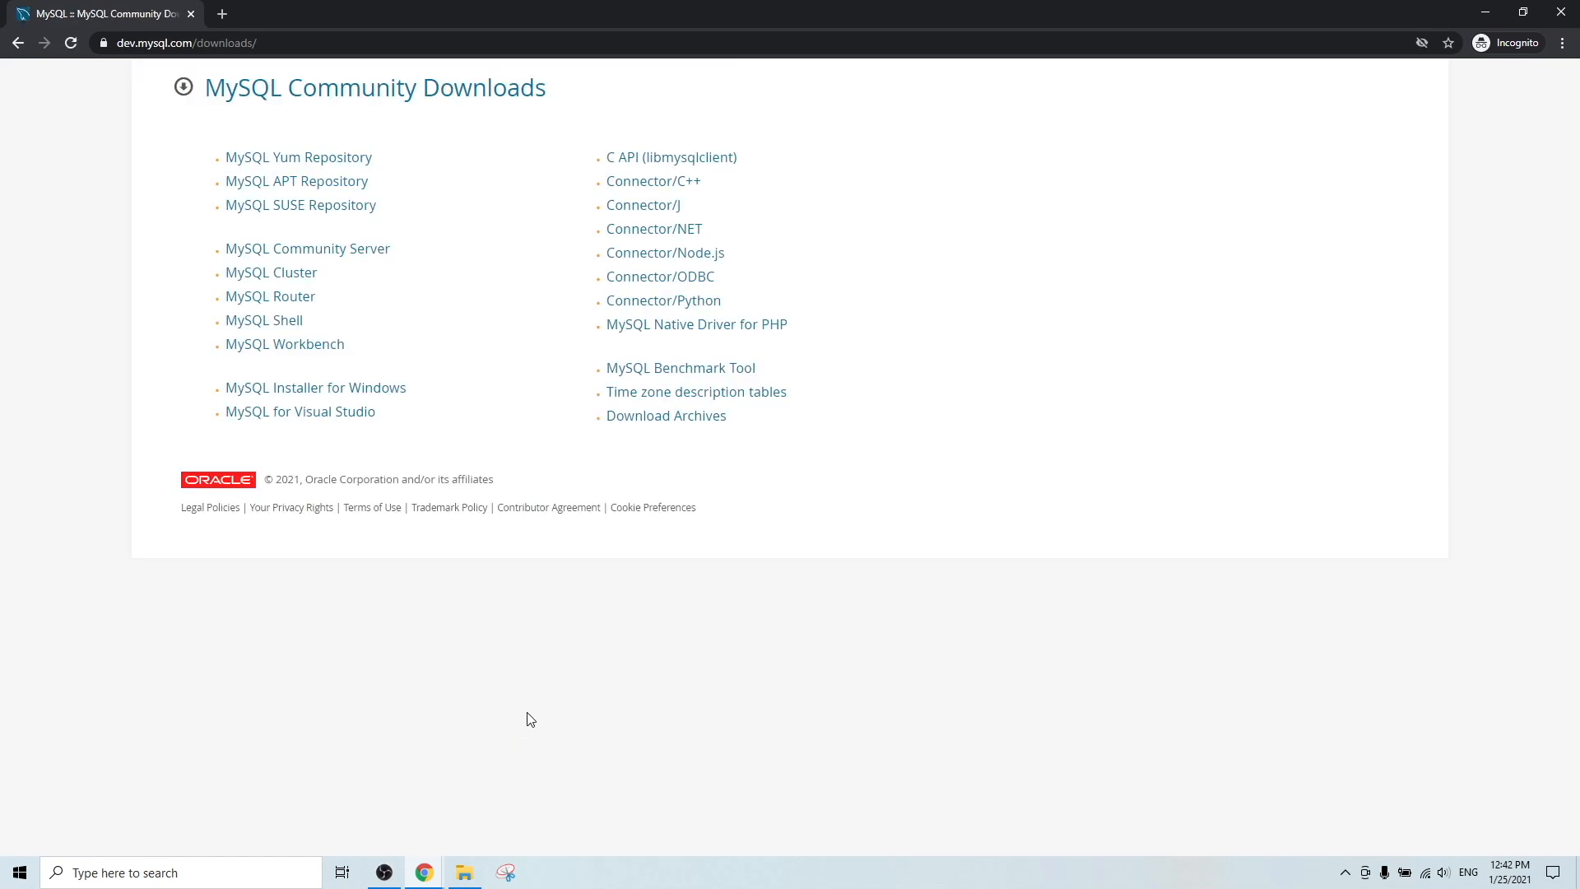
Choose MySQL Installer for Windows, keep Microsoft Windows, and download the 422.4M package.
{"action": "left_click", "coordinate": [399, 397]}
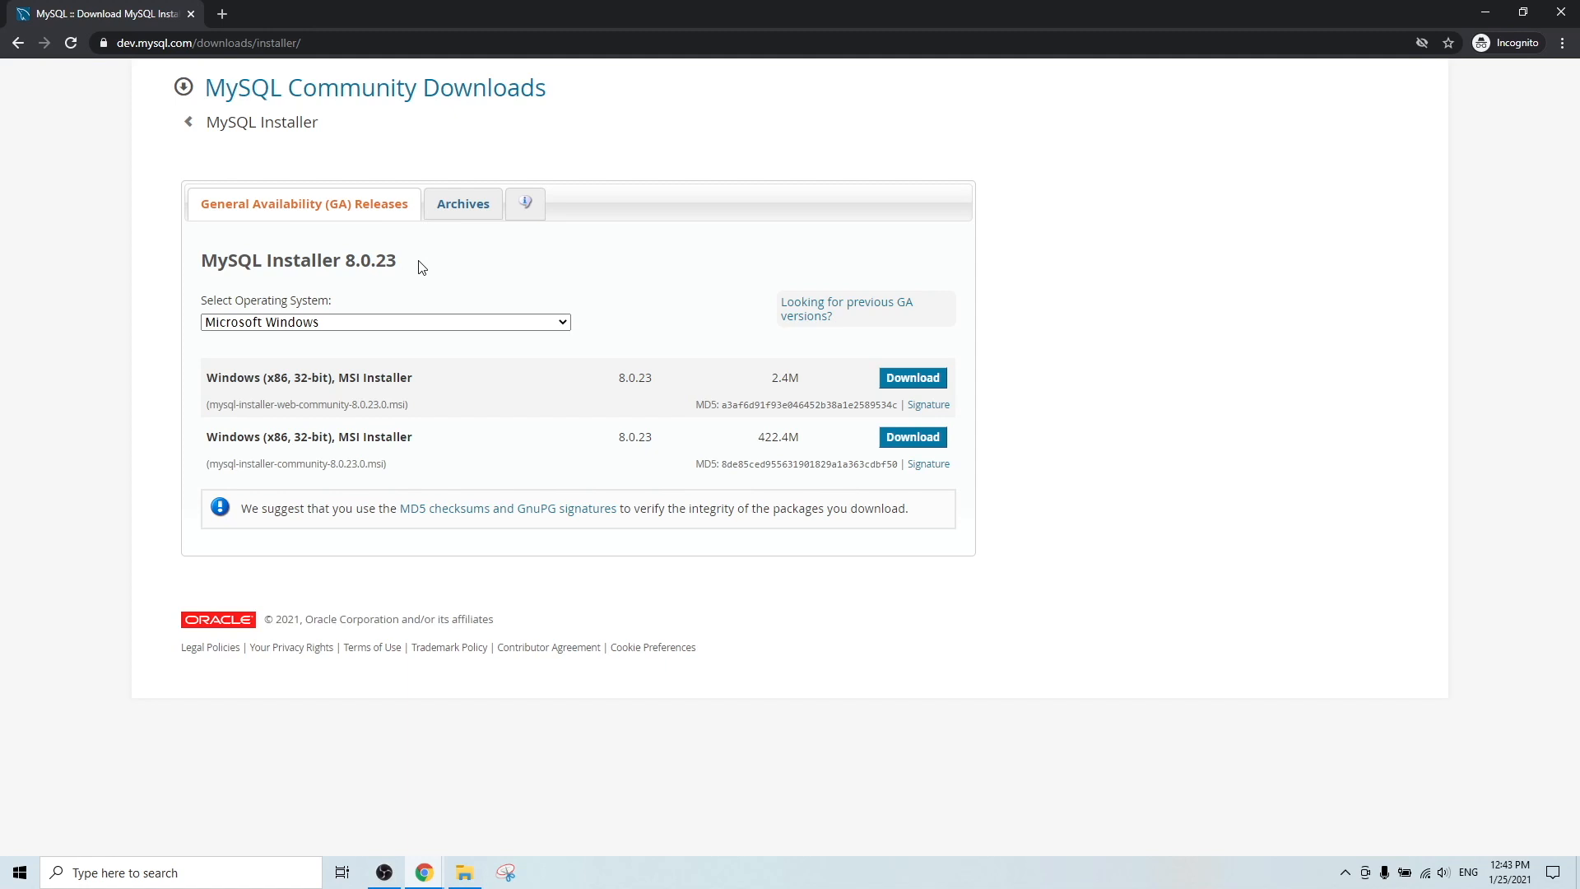
{"action": "left_click", "coordinate": [446, 323]}
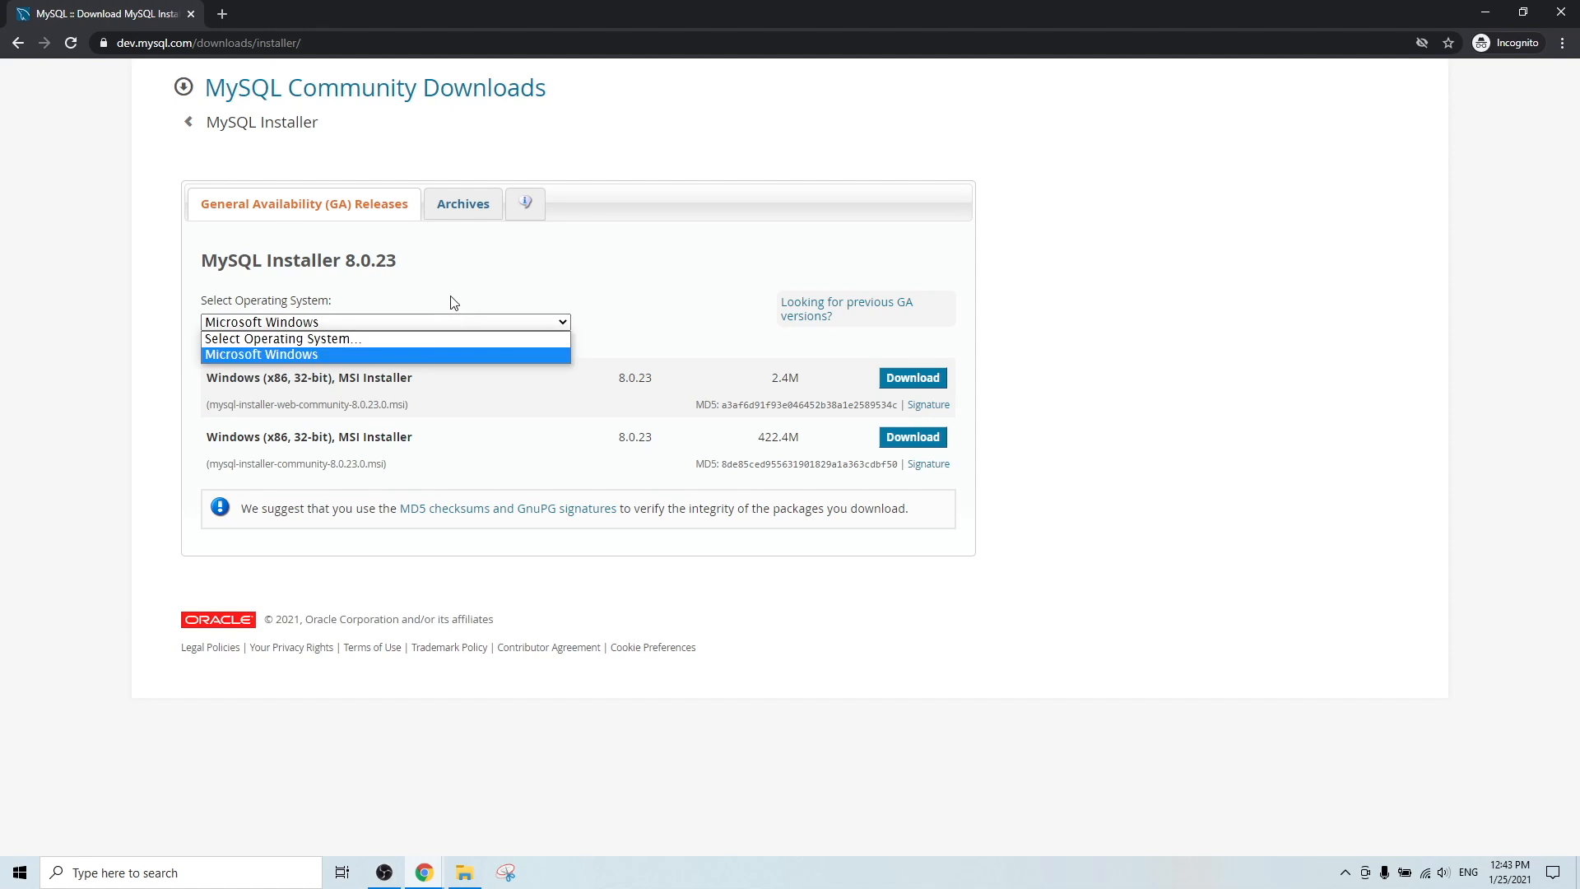
{"action": "left_click", "coordinate": [454, 302]}
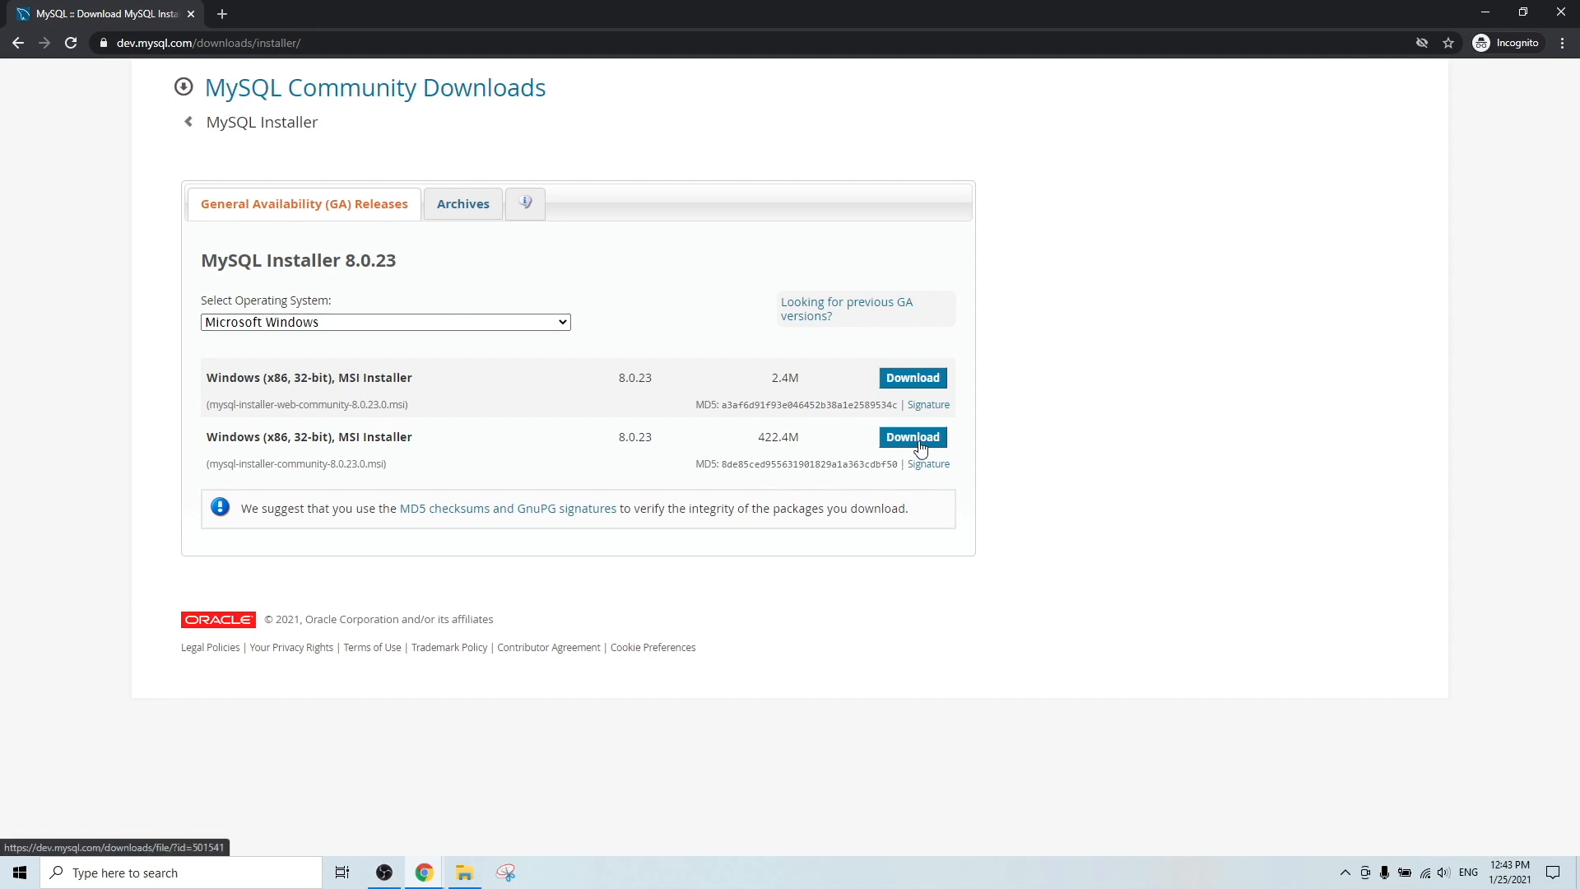
{"action": "left_click", "coordinate": [920, 447]}
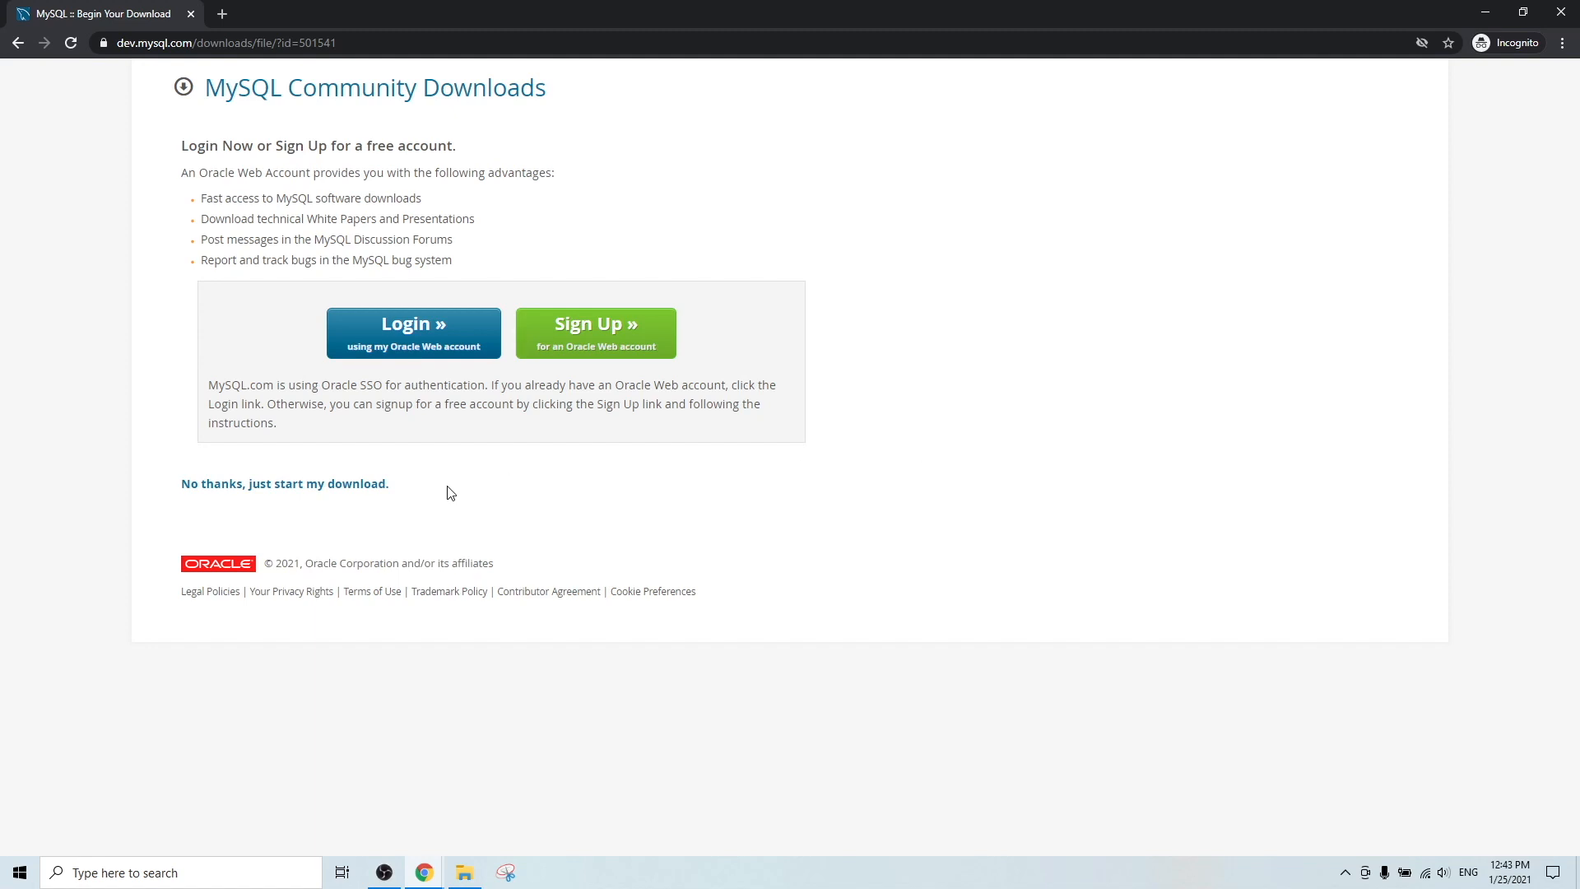
Skip the sign-in to download the installer .msi, then close Chrome.
{"action": "left_click", "coordinate": [260, 492]}
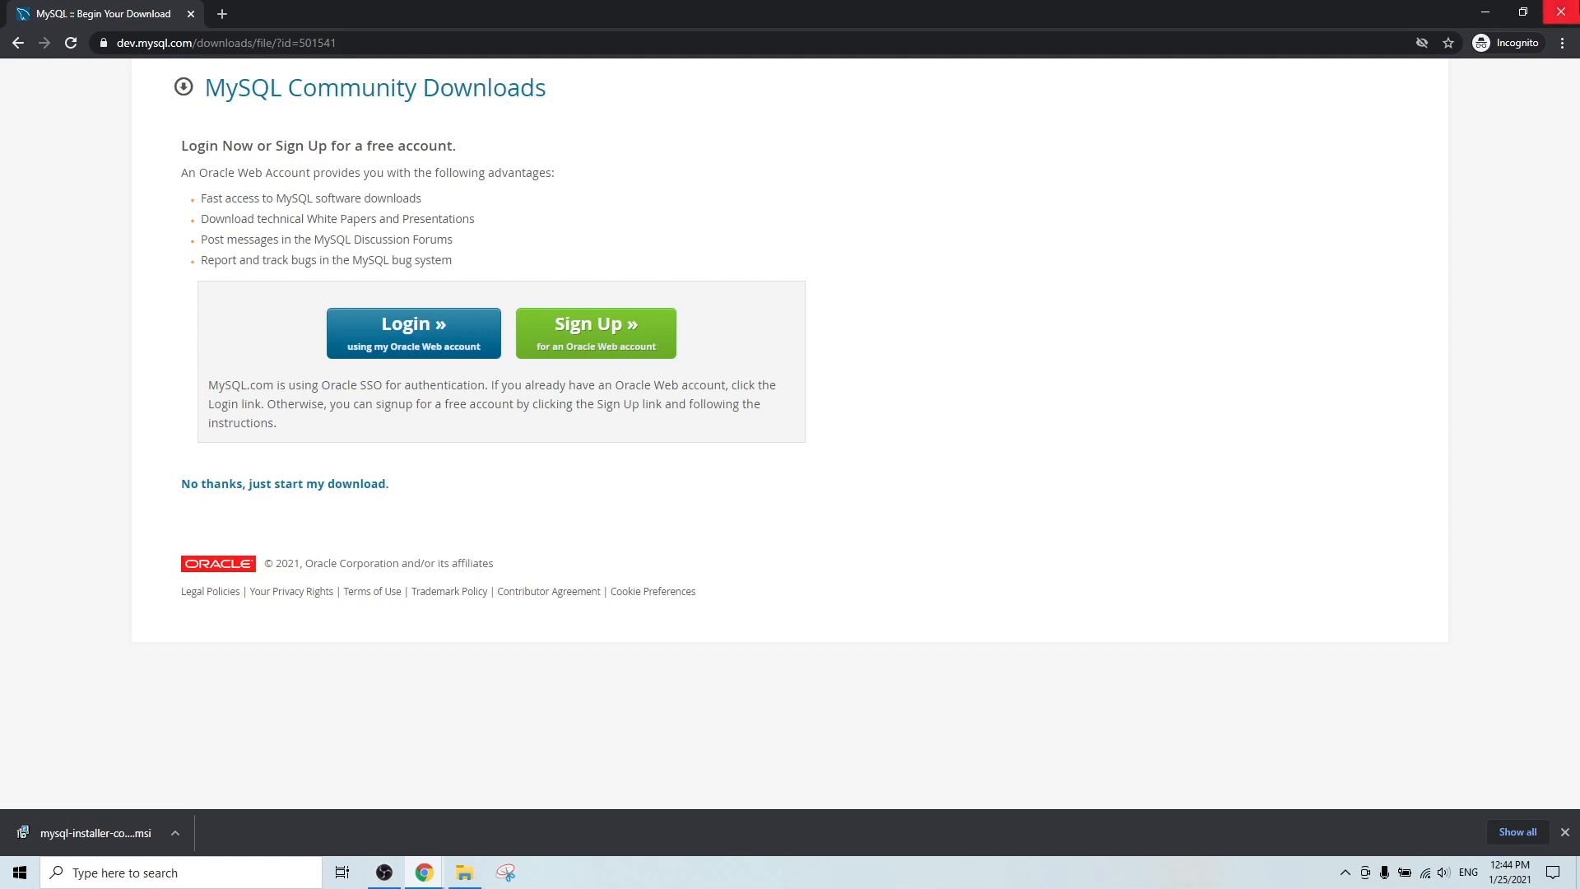
{"action": "left_click", "coordinate": [1560, 12]}
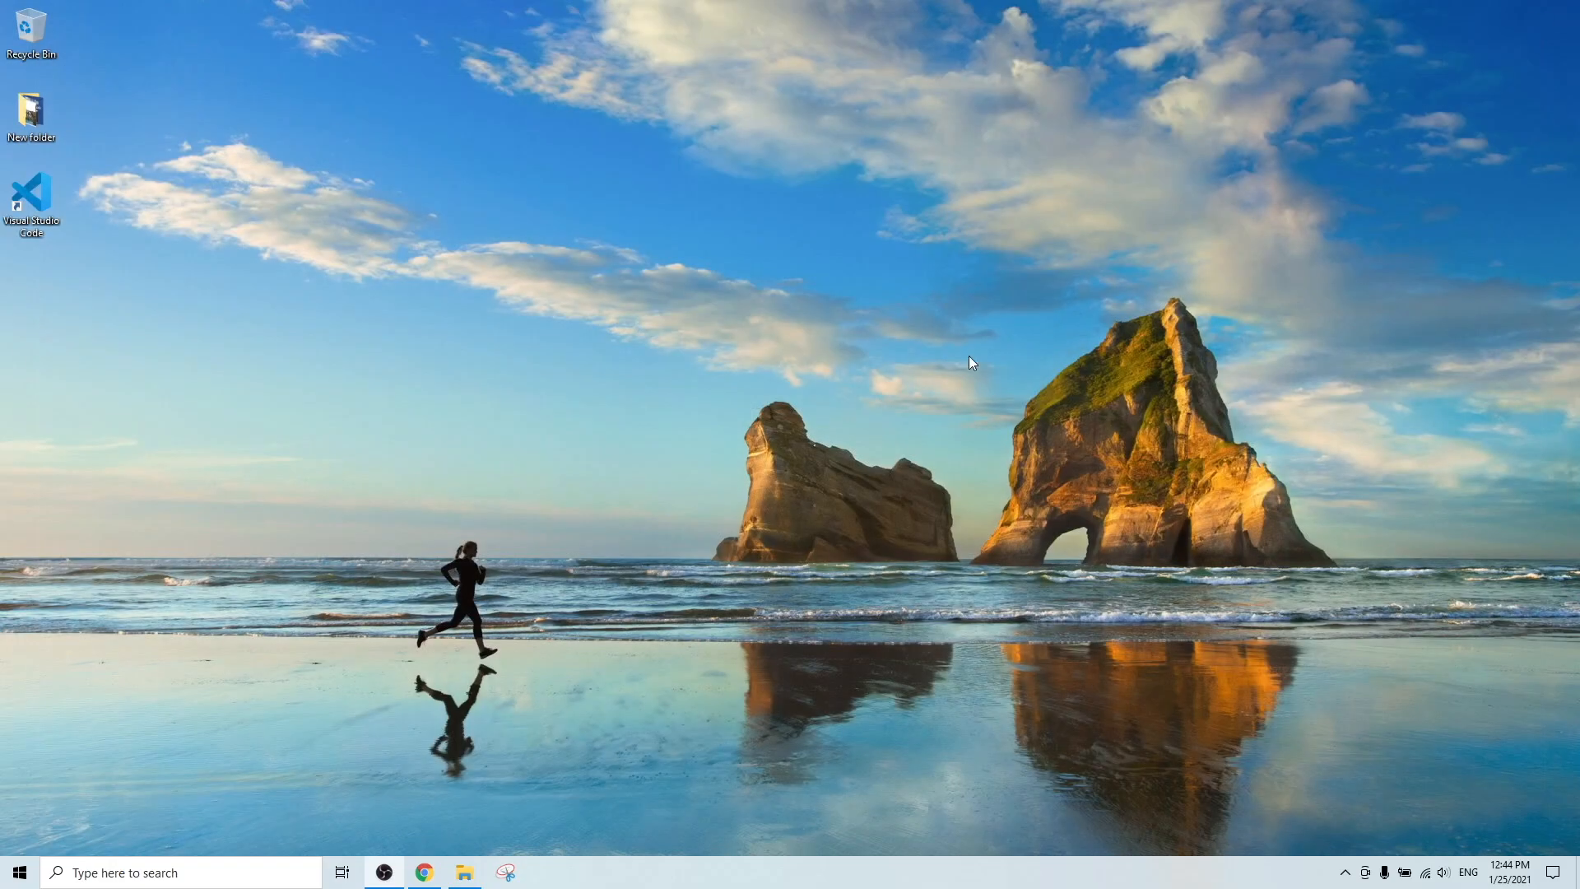
Run mysql-installer-community-8.0.23.0 from the Downloads folder in File Explorer.
{"action": "left_click", "coordinate": [466, 872]}
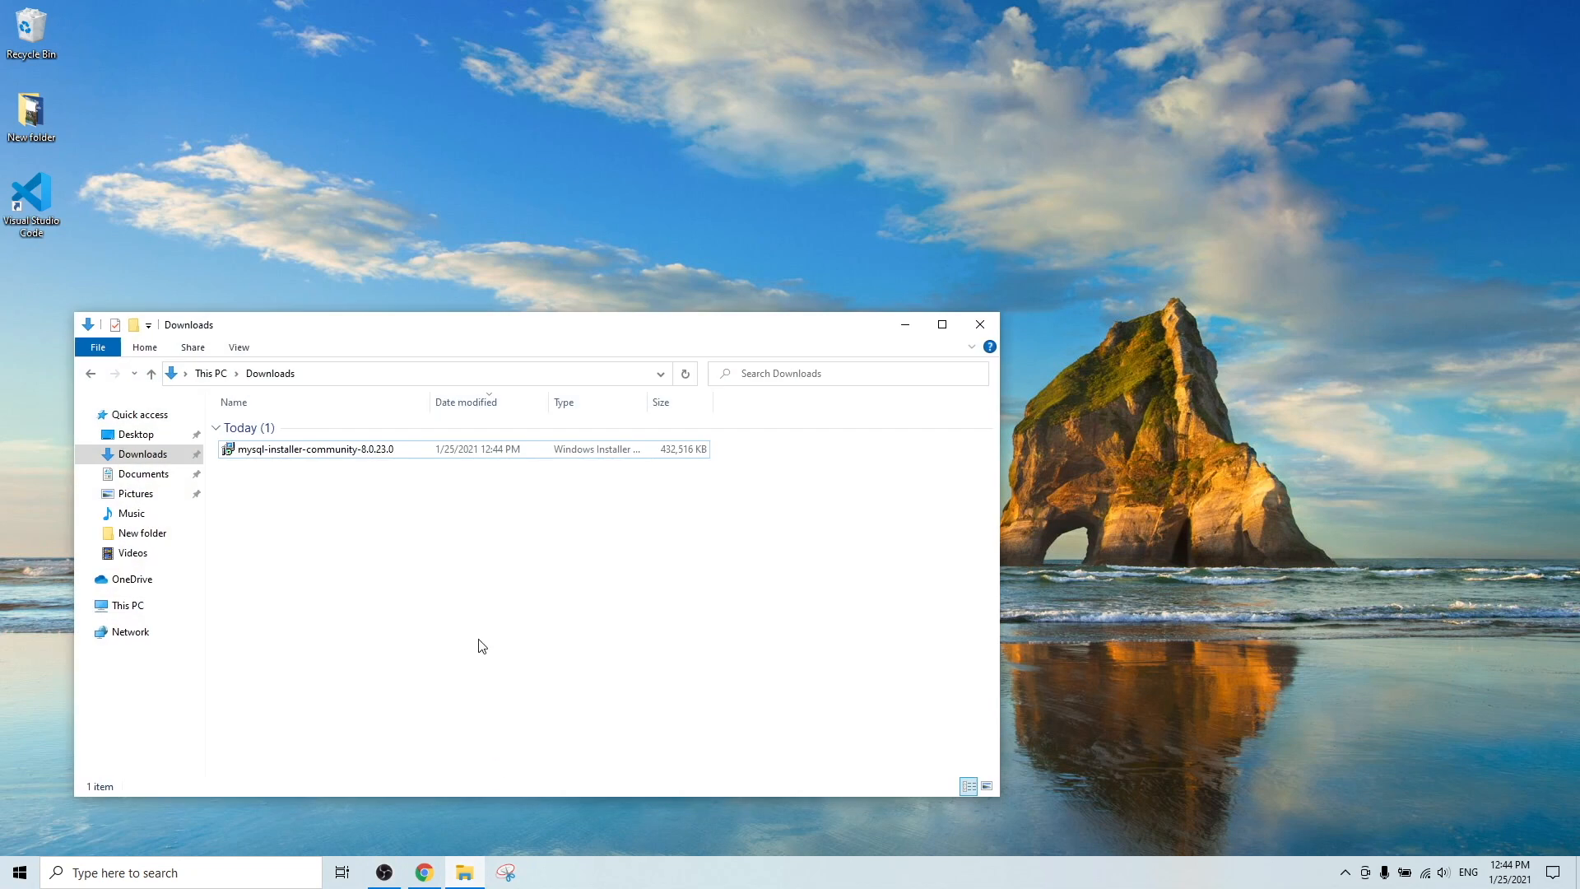
{"action": "double_click", "coordinate": [289, 449]}
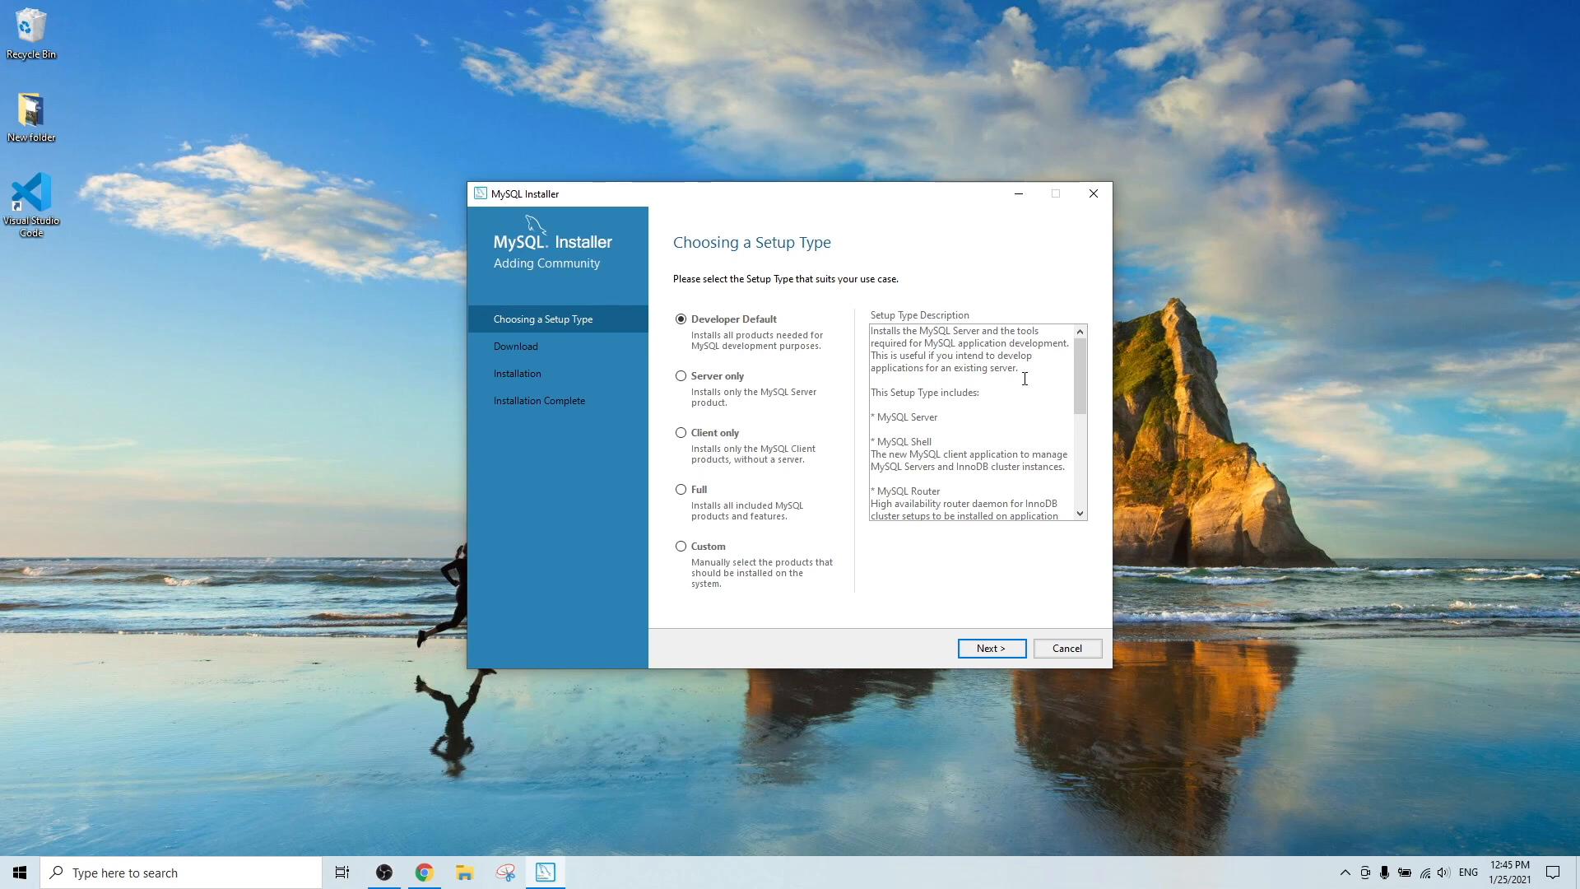
Review the Developer Default description, including MySQL Connectors, and accept Developer Default.
{"action": "scroll", "coordinate": [1025, 378], "scroll_direction": "down", "scroll_amount": 1}
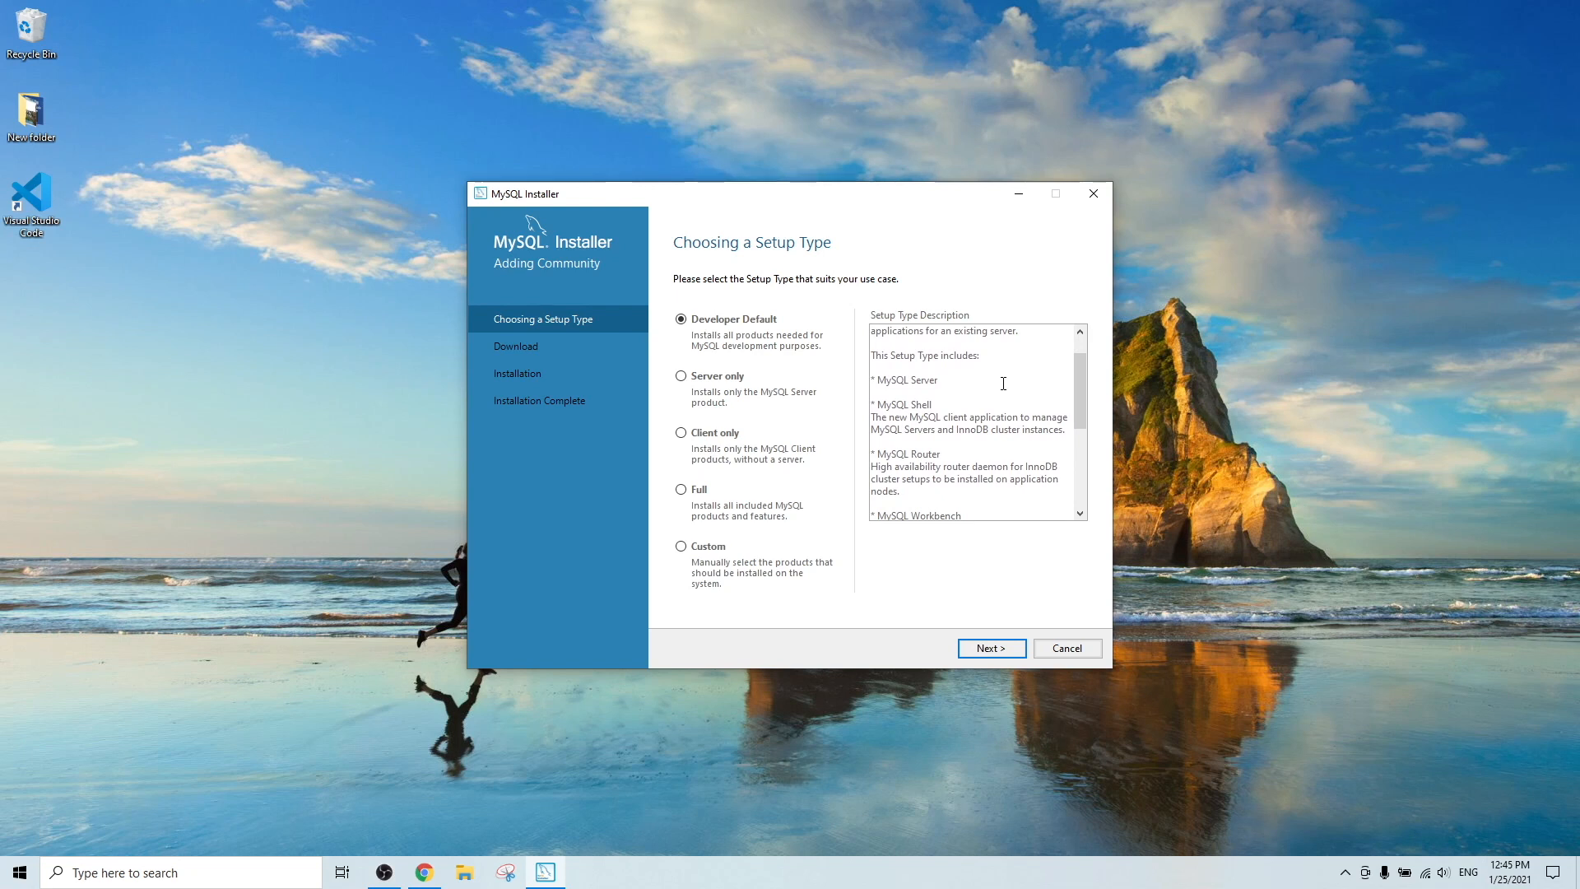
{"action": "scroll", "coordinate": [952, 374], "scroll_direction": "down", "scroll_amount": 1}
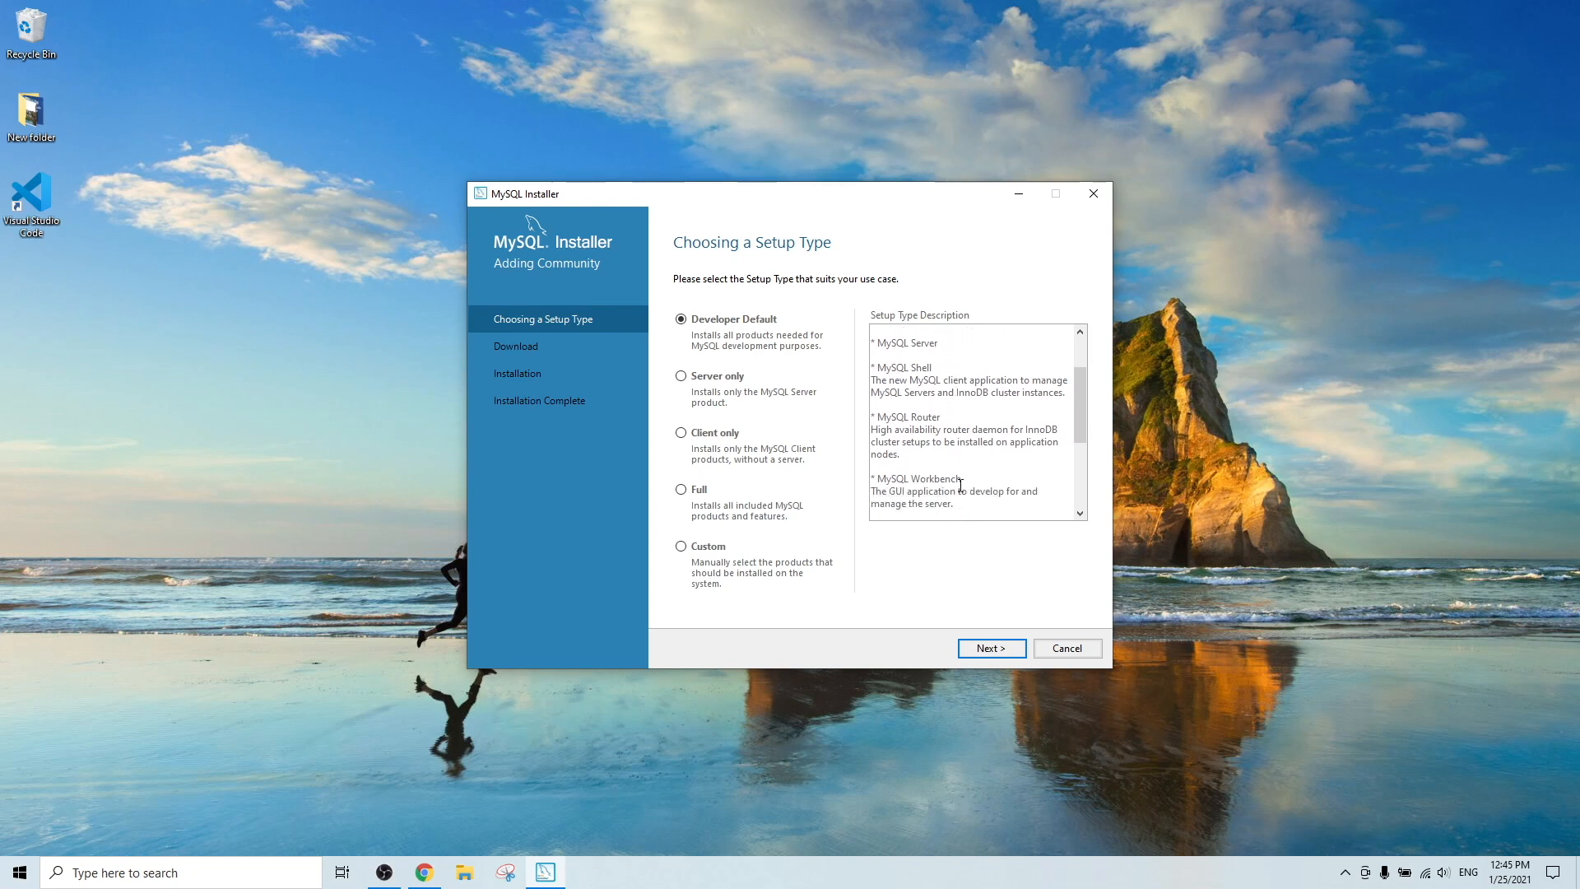
{"action": "scroll", "coordinate": [960, 485], "scroll_direction": "down", "scroll_amount": 3}
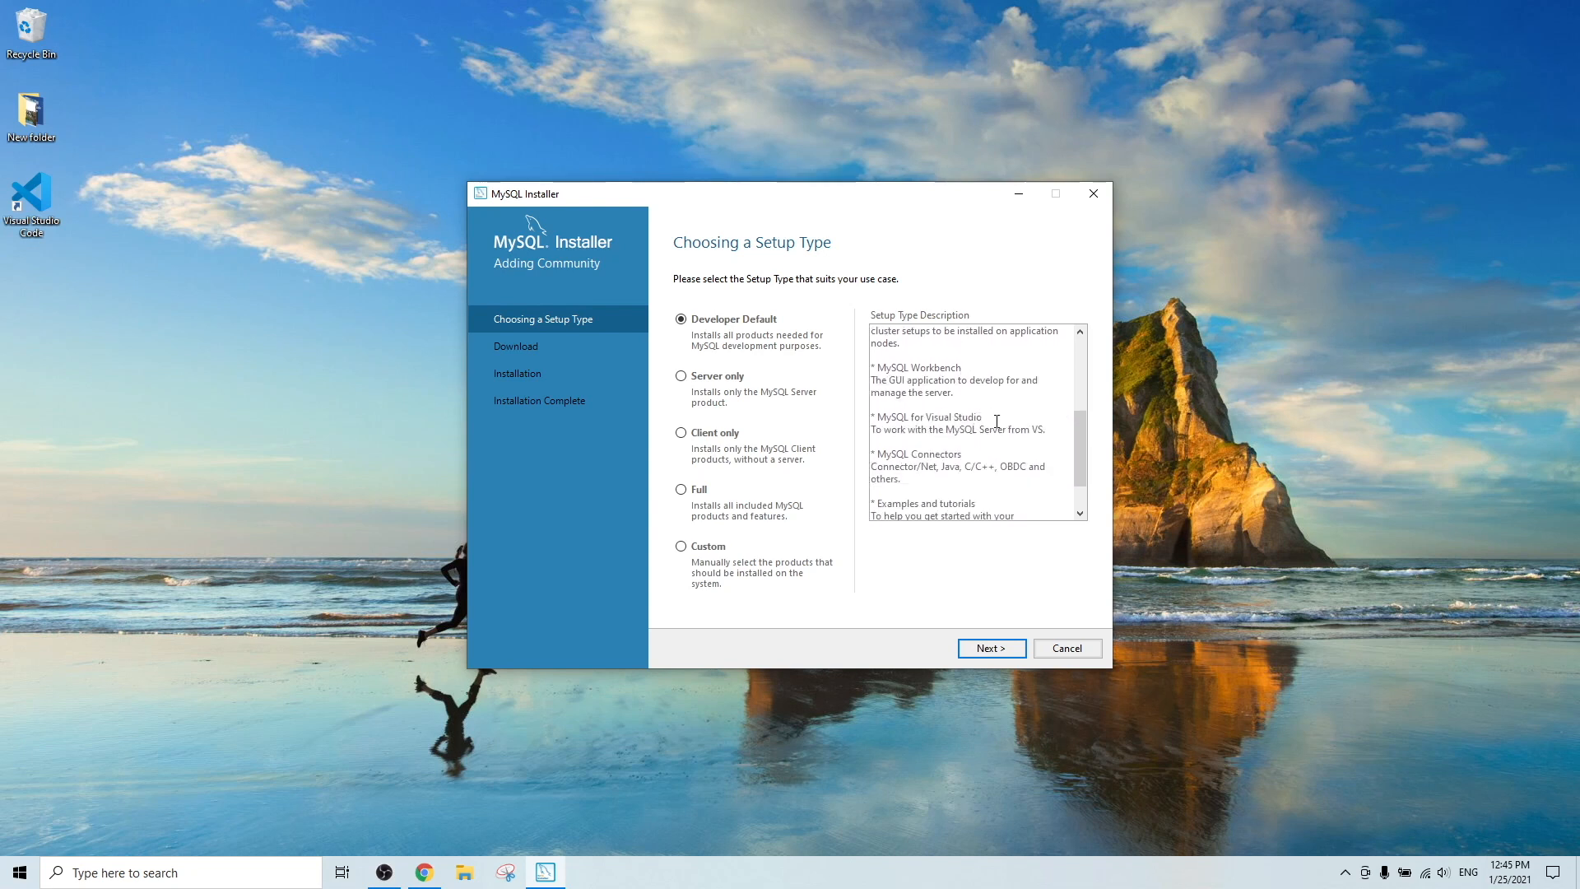
{"action": "scroll", "coordinate": [1000, 417], "scroll_direction": "down", "scroll_amount": 1}
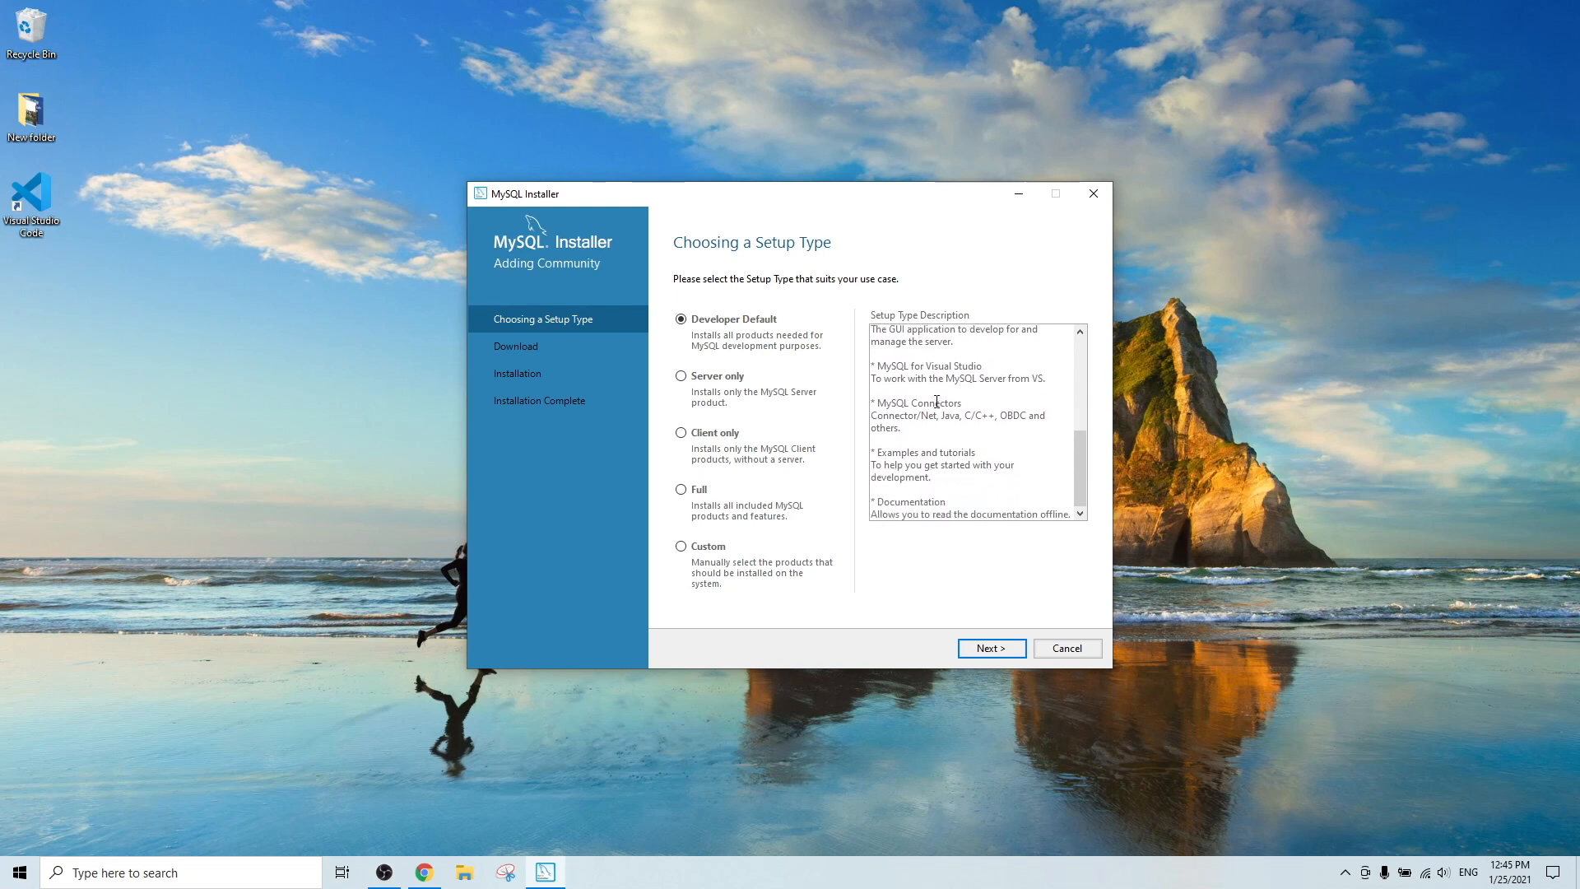
{"action": "left_click_drag", "start_coordinate": [910, 402], "coordinate": [966, 402]}
{"action": "left_click", "coordinate": [982, 401]}
{"action": "key", "text": "shift+Home"}
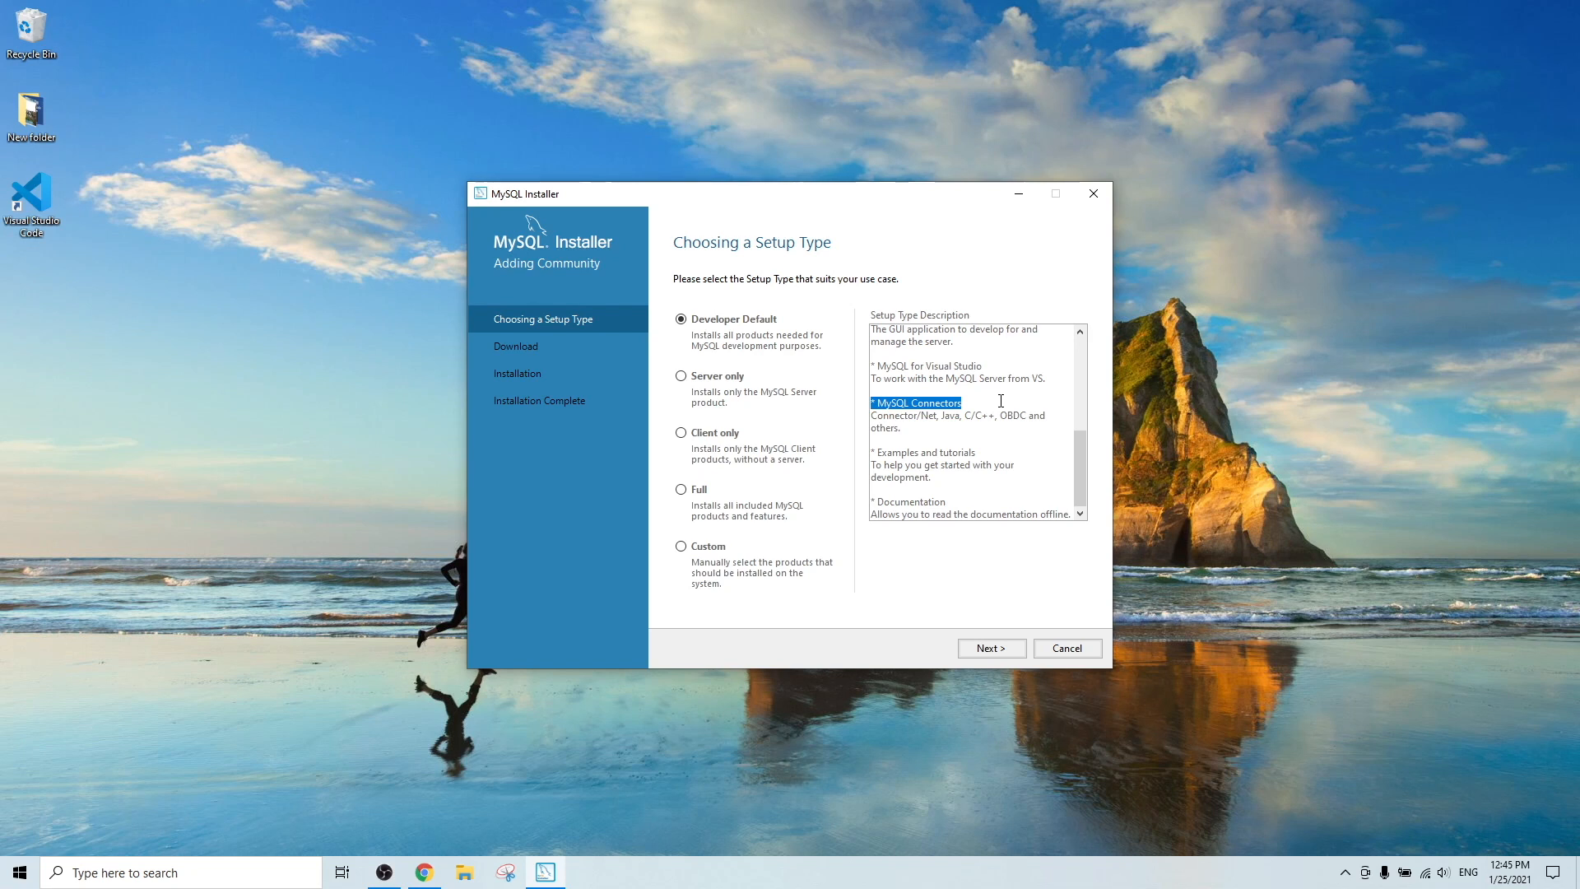
{"action": "left_click", "coordinate": [993, 648]}
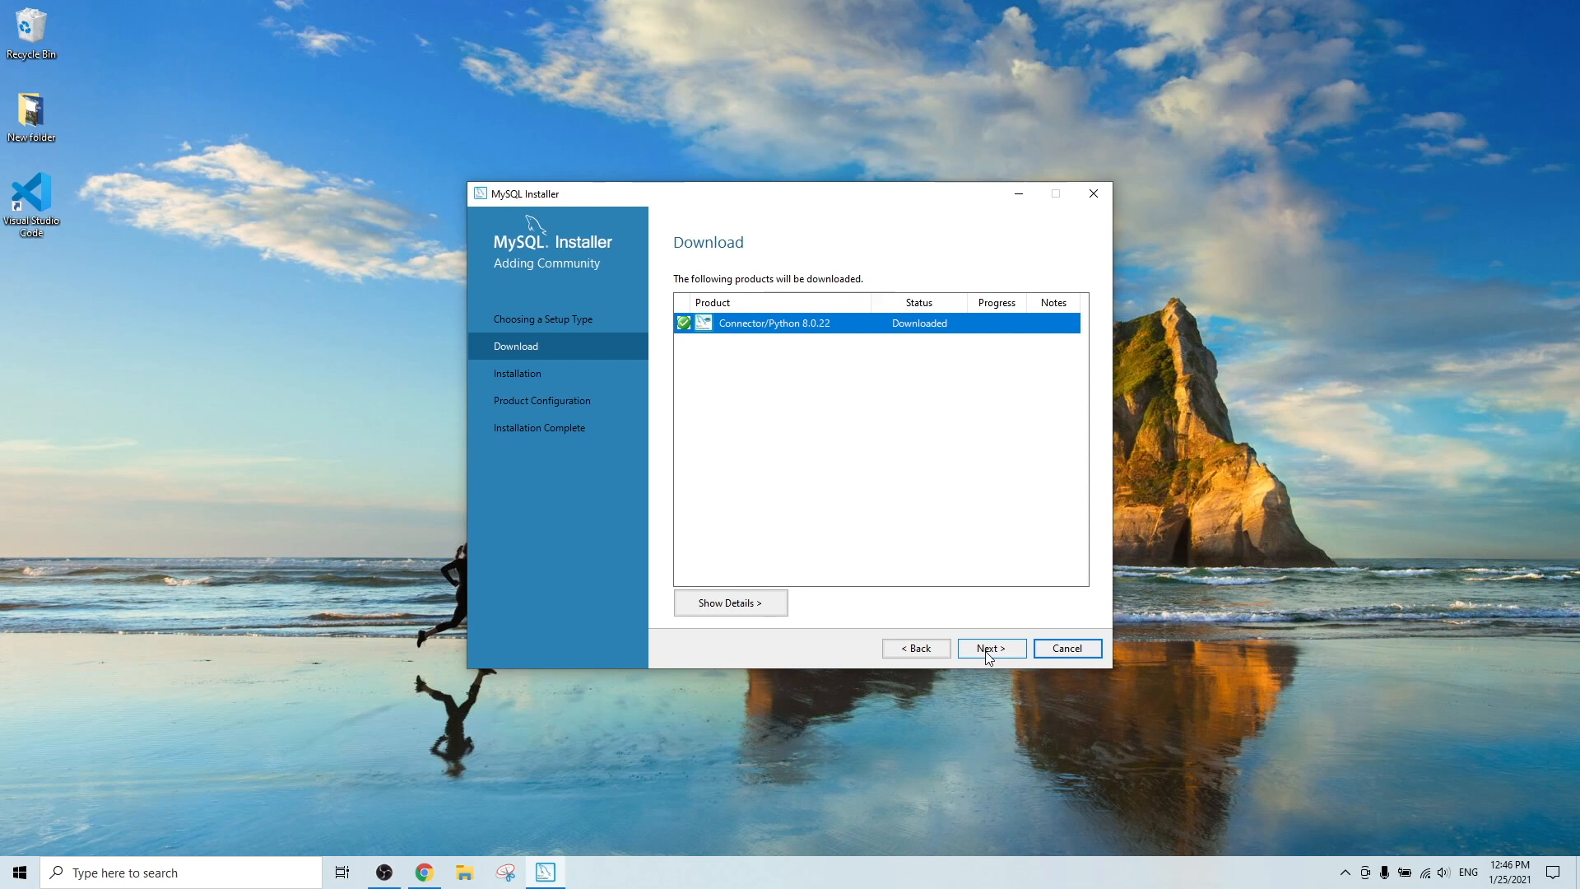
Execute installation of the twelve Developer Default products and continue once all show Complete.
{"action": "left_click", "coordinate": [988, 650]}
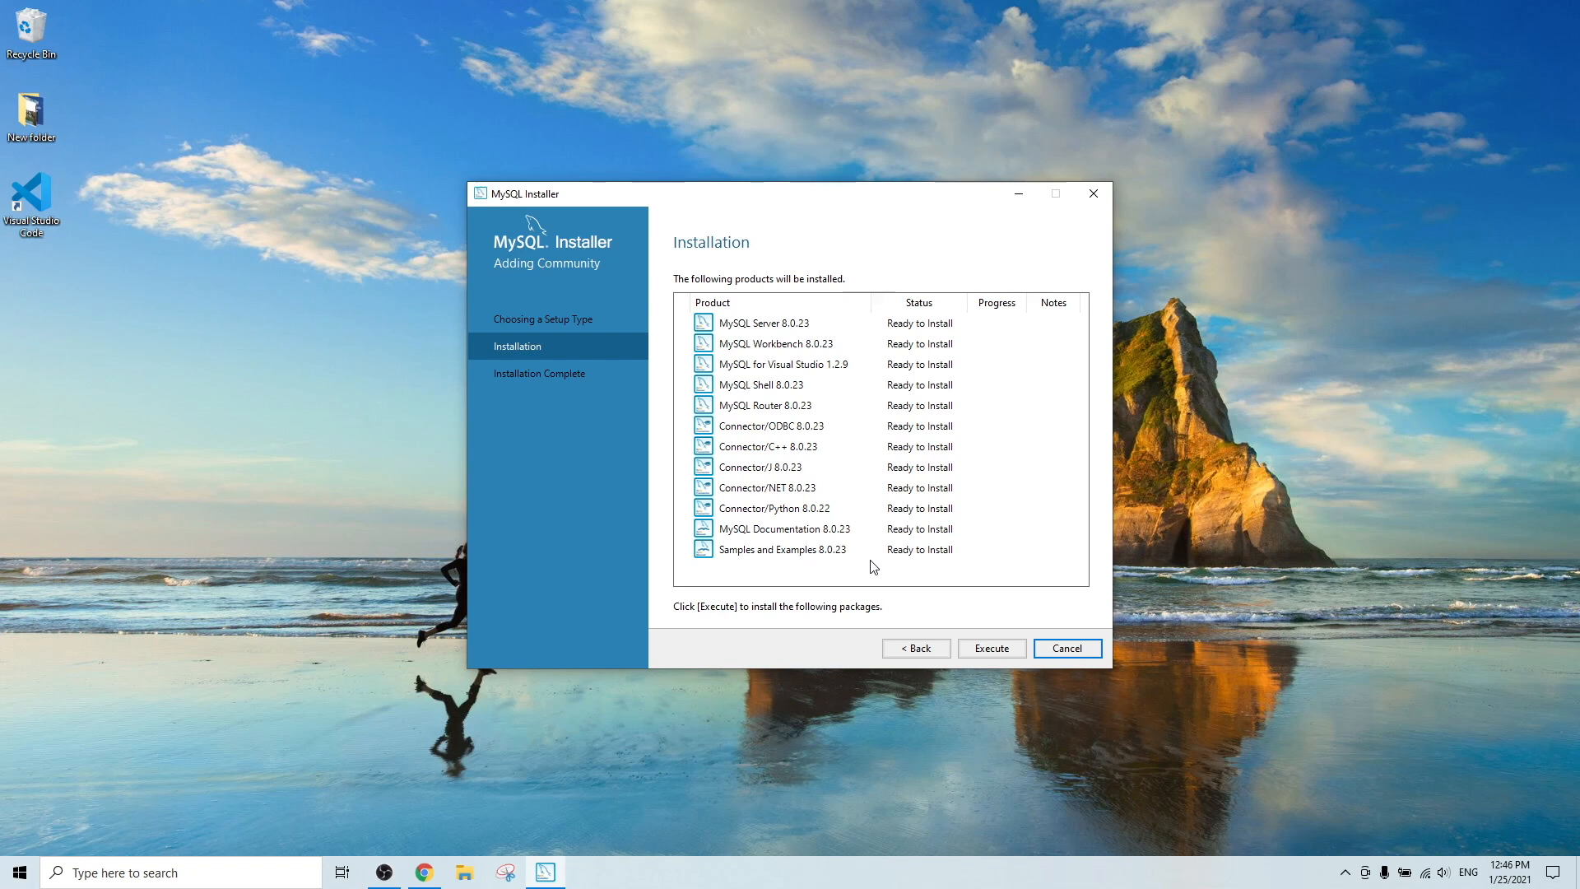
{"action": "left_click", "coordinate": [998, 651]}
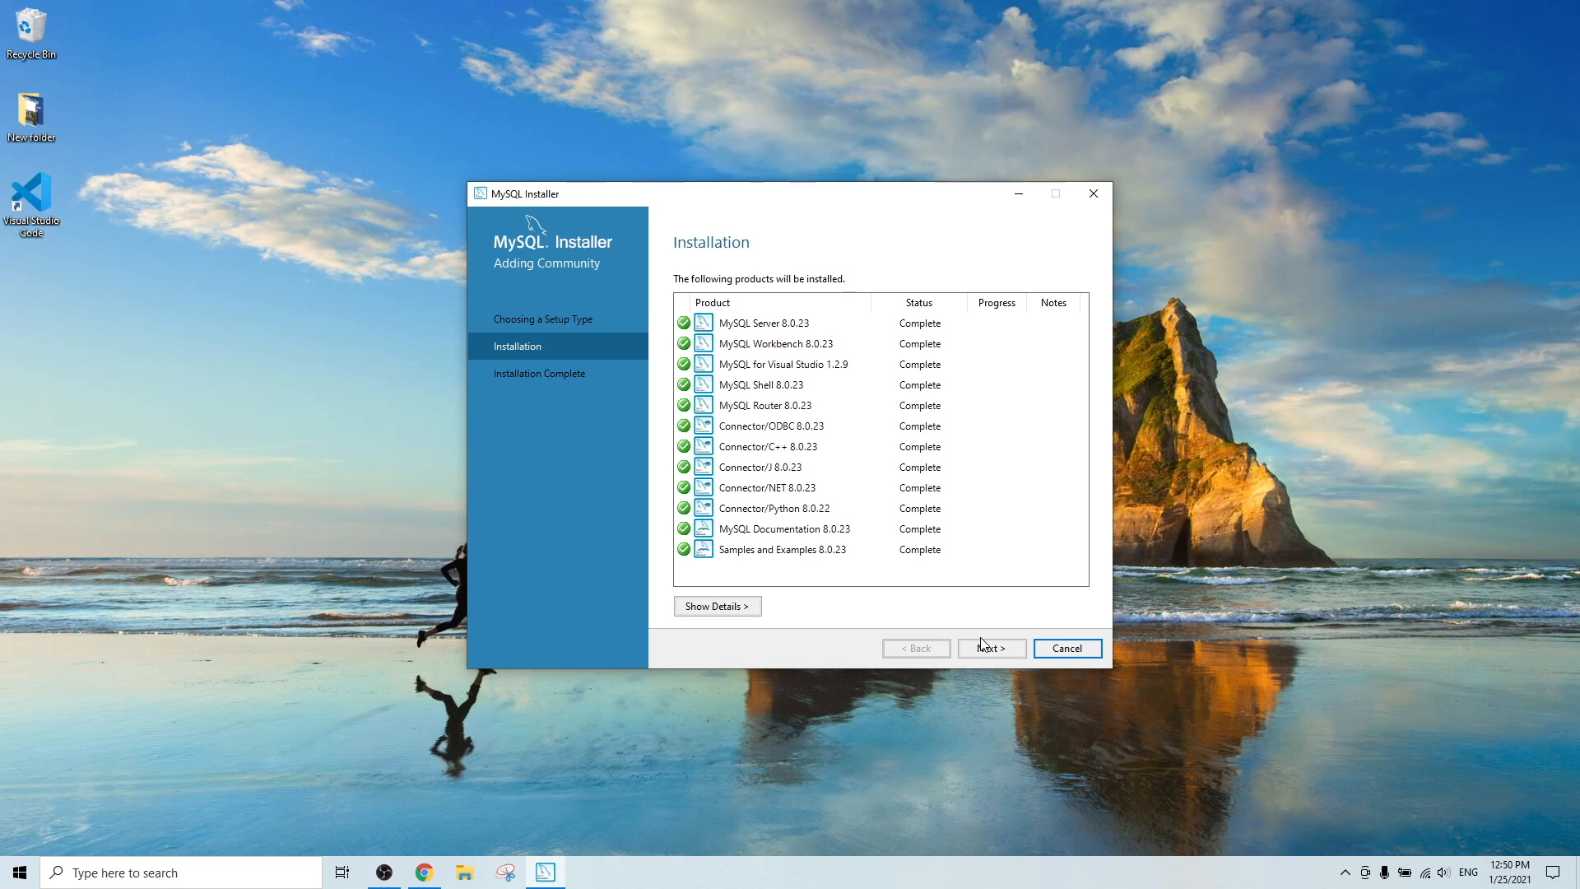
{"action": "left_click", "coordinate": [985, 644]}
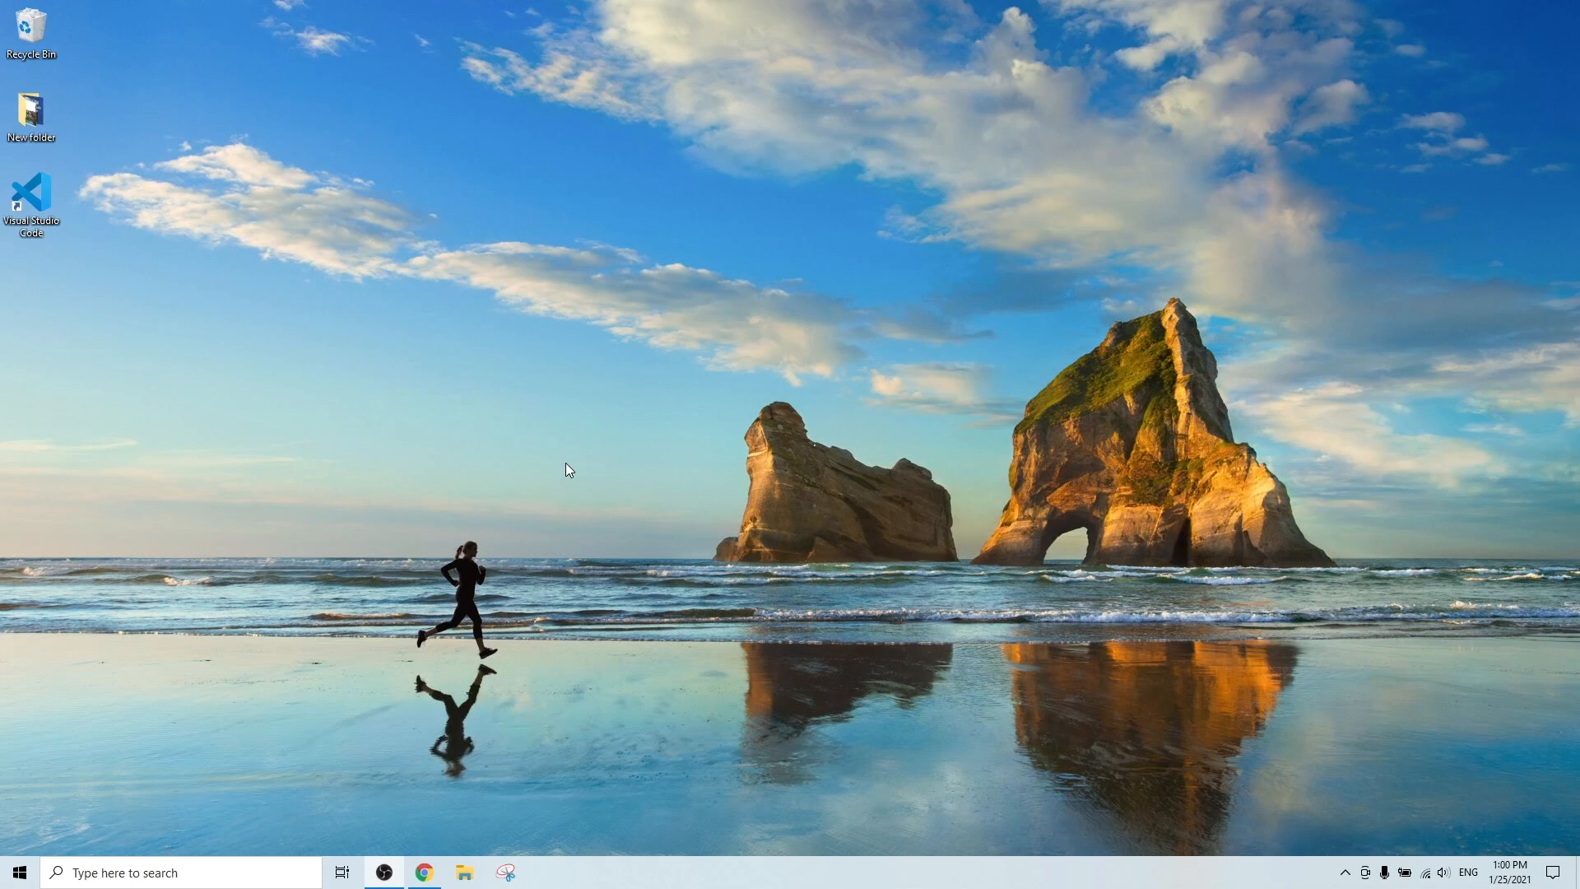
Launch MySQL Installer - Community from Start search and reconfigure MySQL Server 8.0.23.
{"action": "left_click", "coordinate": [279, 880]}
{"action": "type", "text": "mysq"}
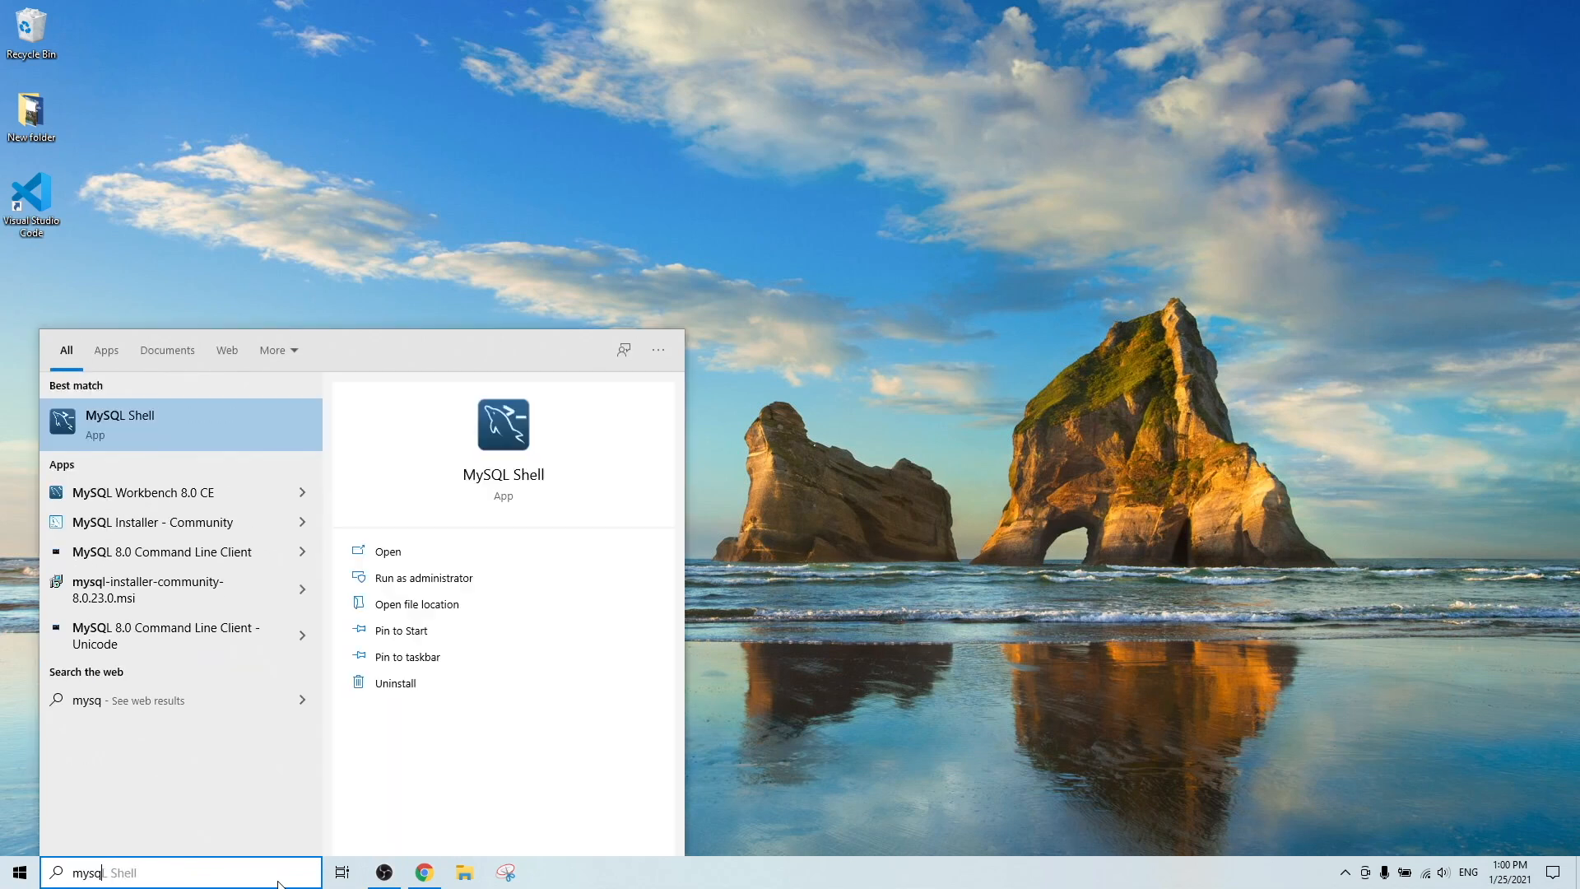
{"action": "type", "text": "ll install"}
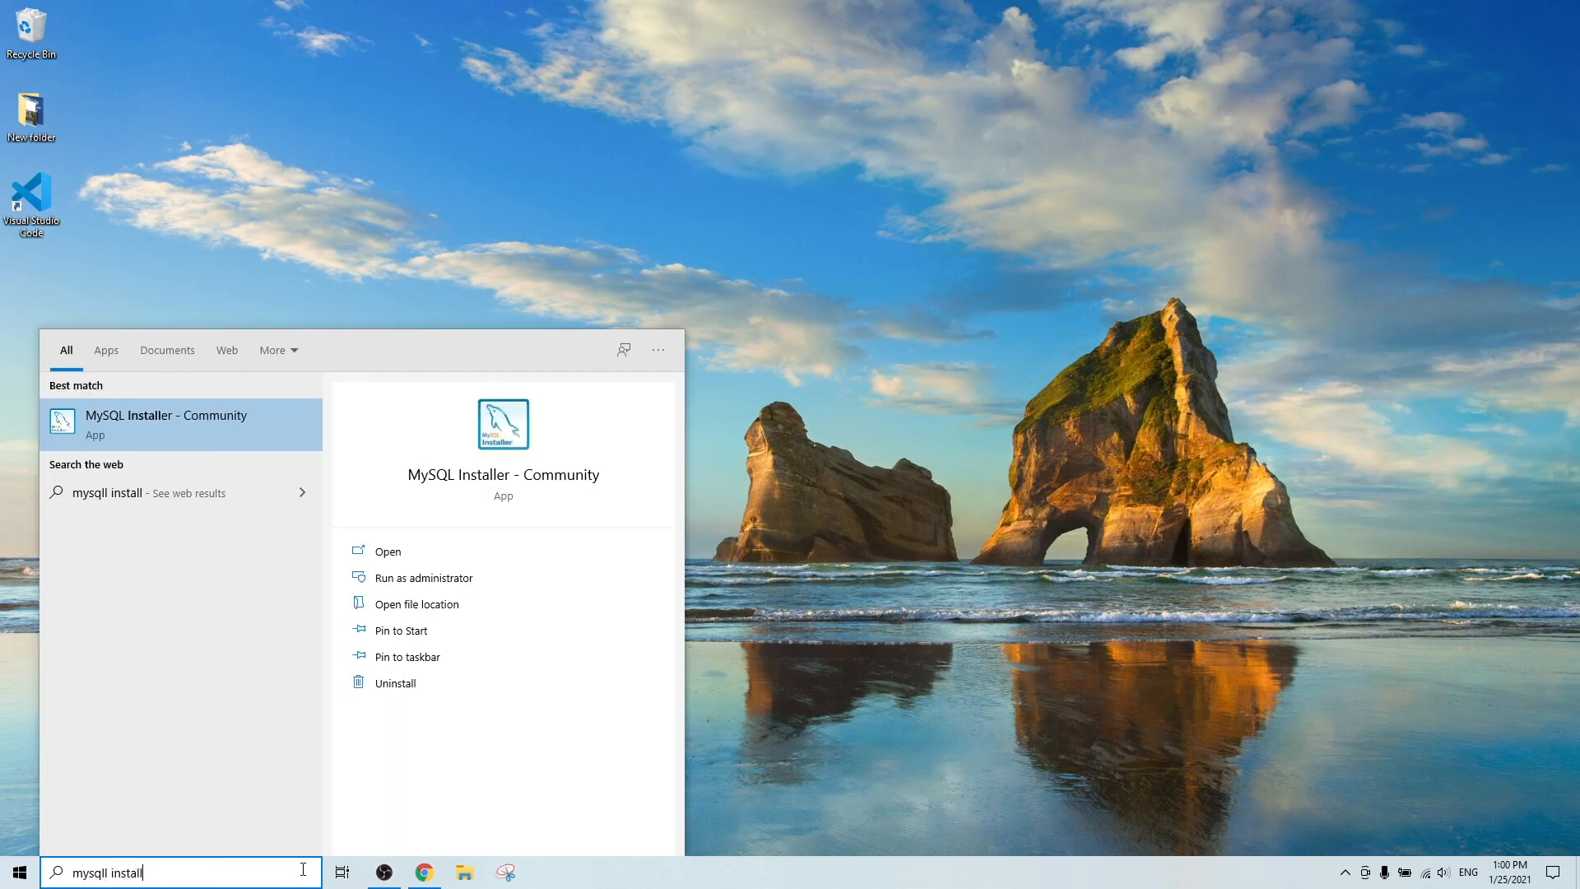
{"action": "left_click", "coordinate": [239, 438]}
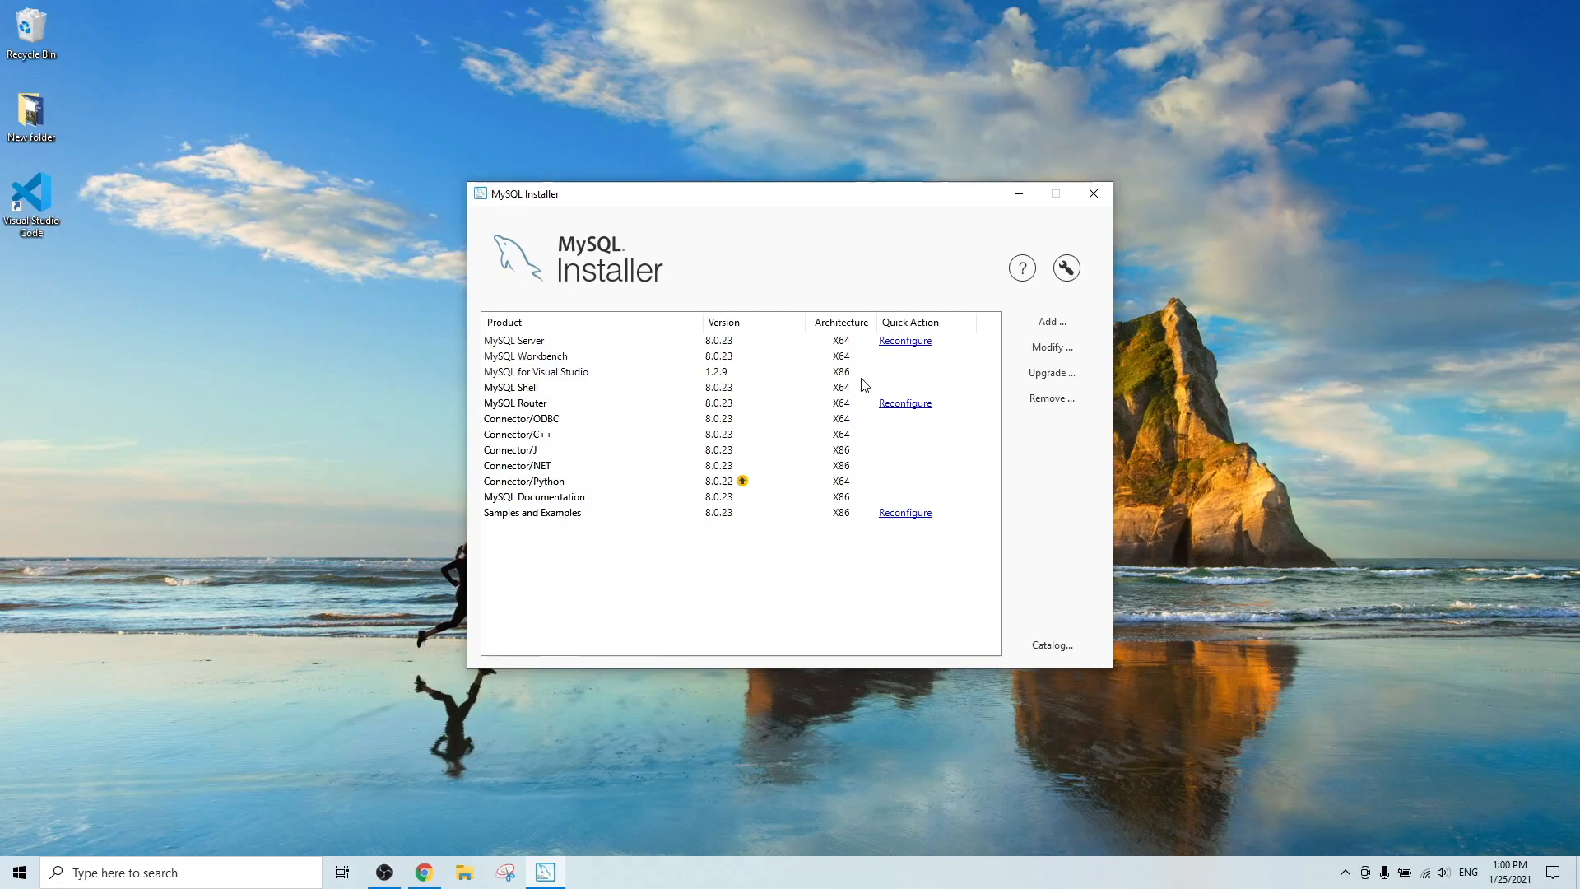
{"action": "left_click", "coordinate": [928, 344]}
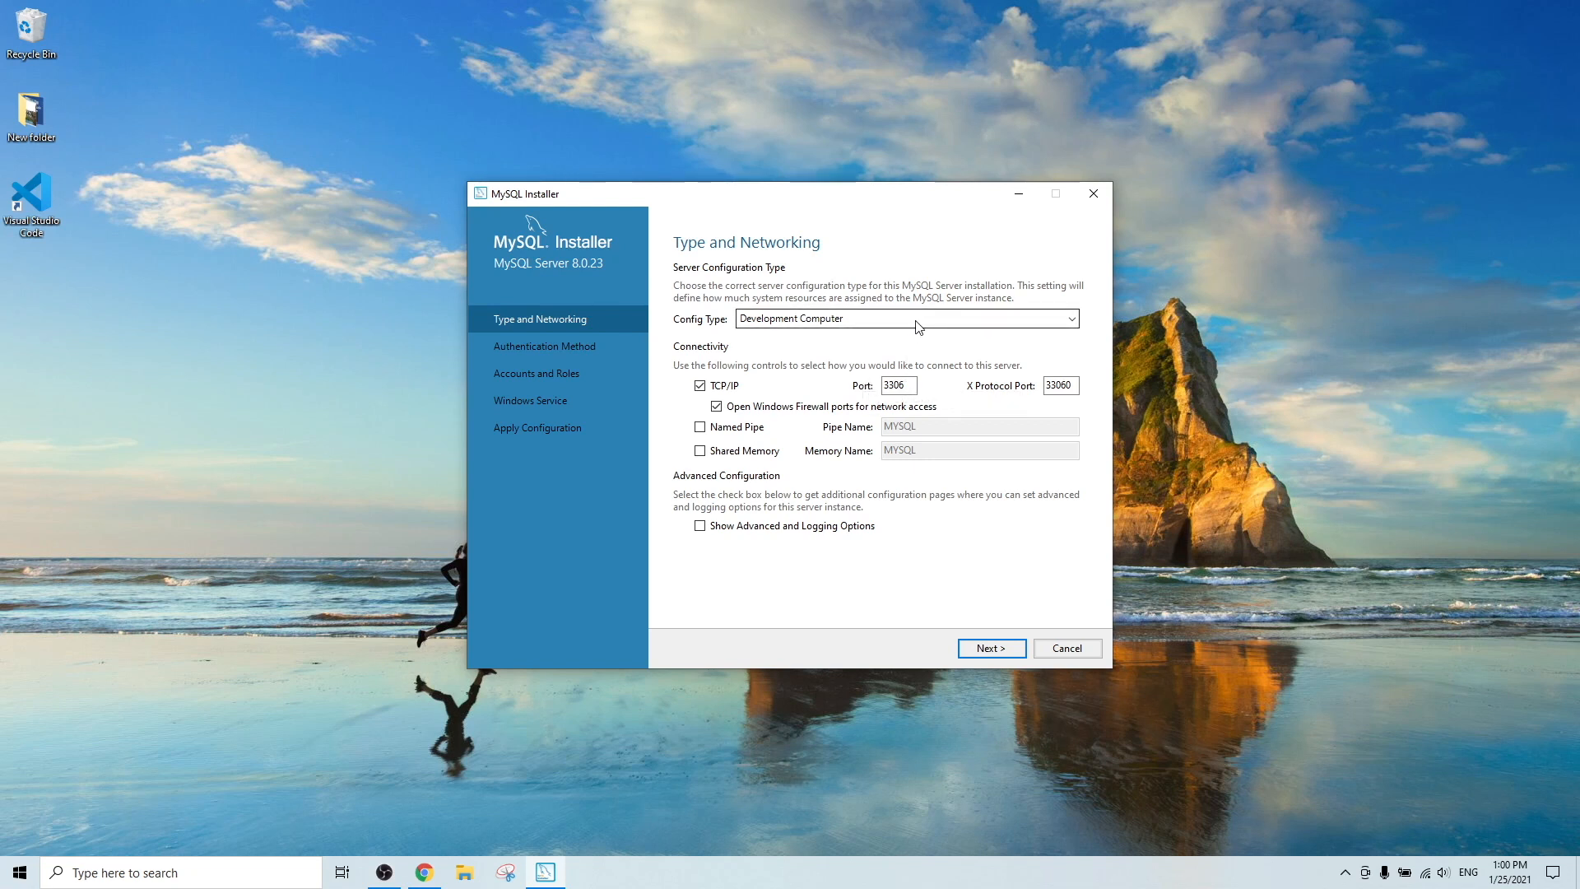
Keep the Development Computer config type and choose Use Legacy Authentication Method.
{"action": "left_click", "coordinate": [918, 327]}
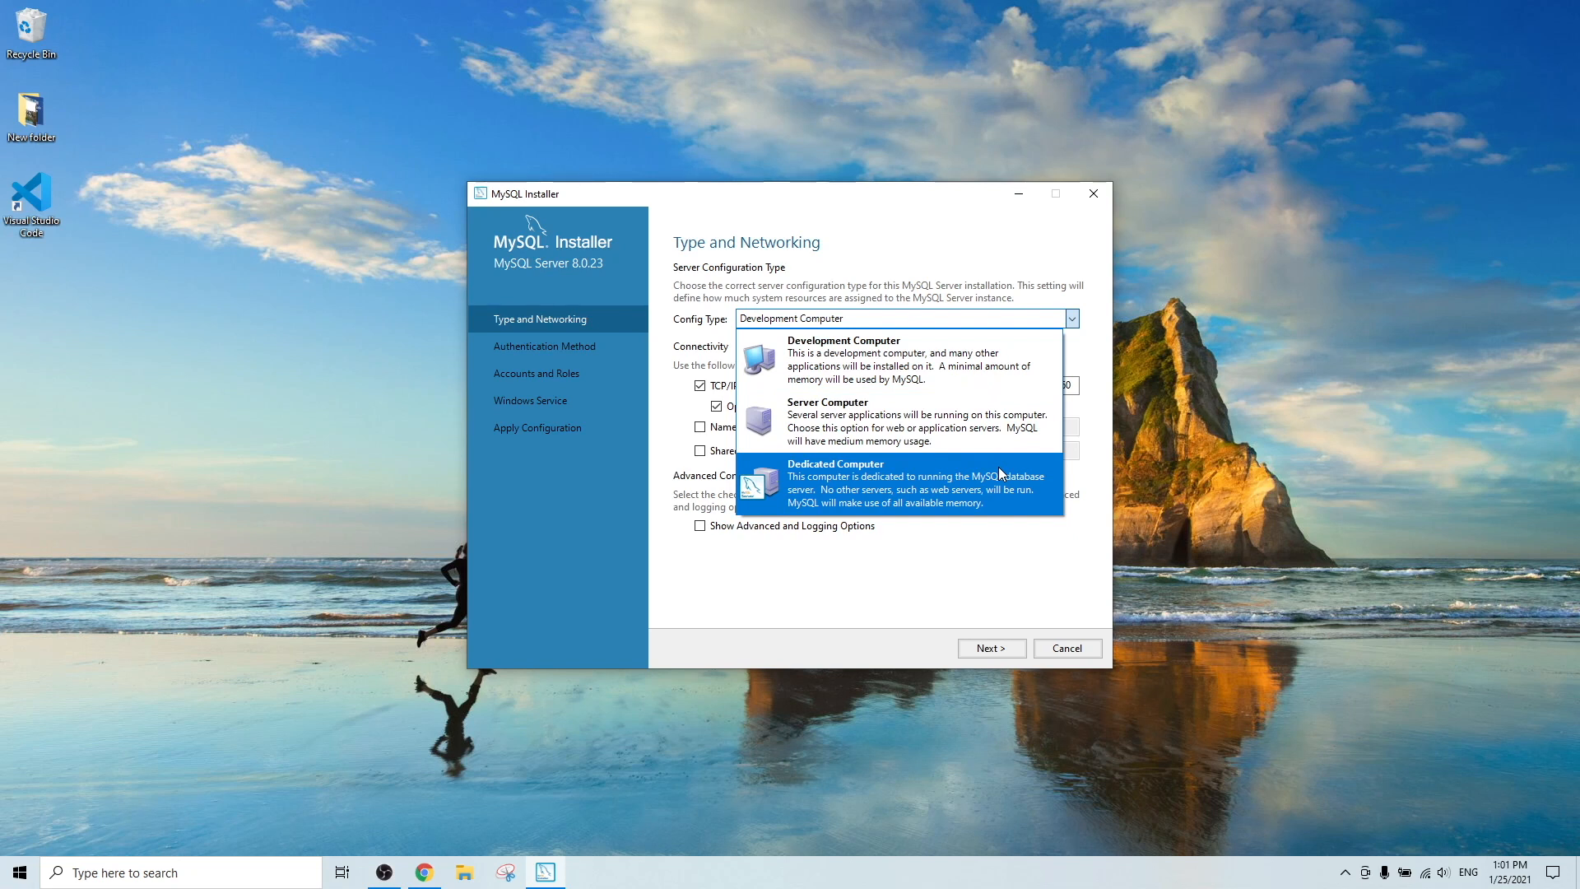
{"action": "left_click", "coordinate": [996, 387]}
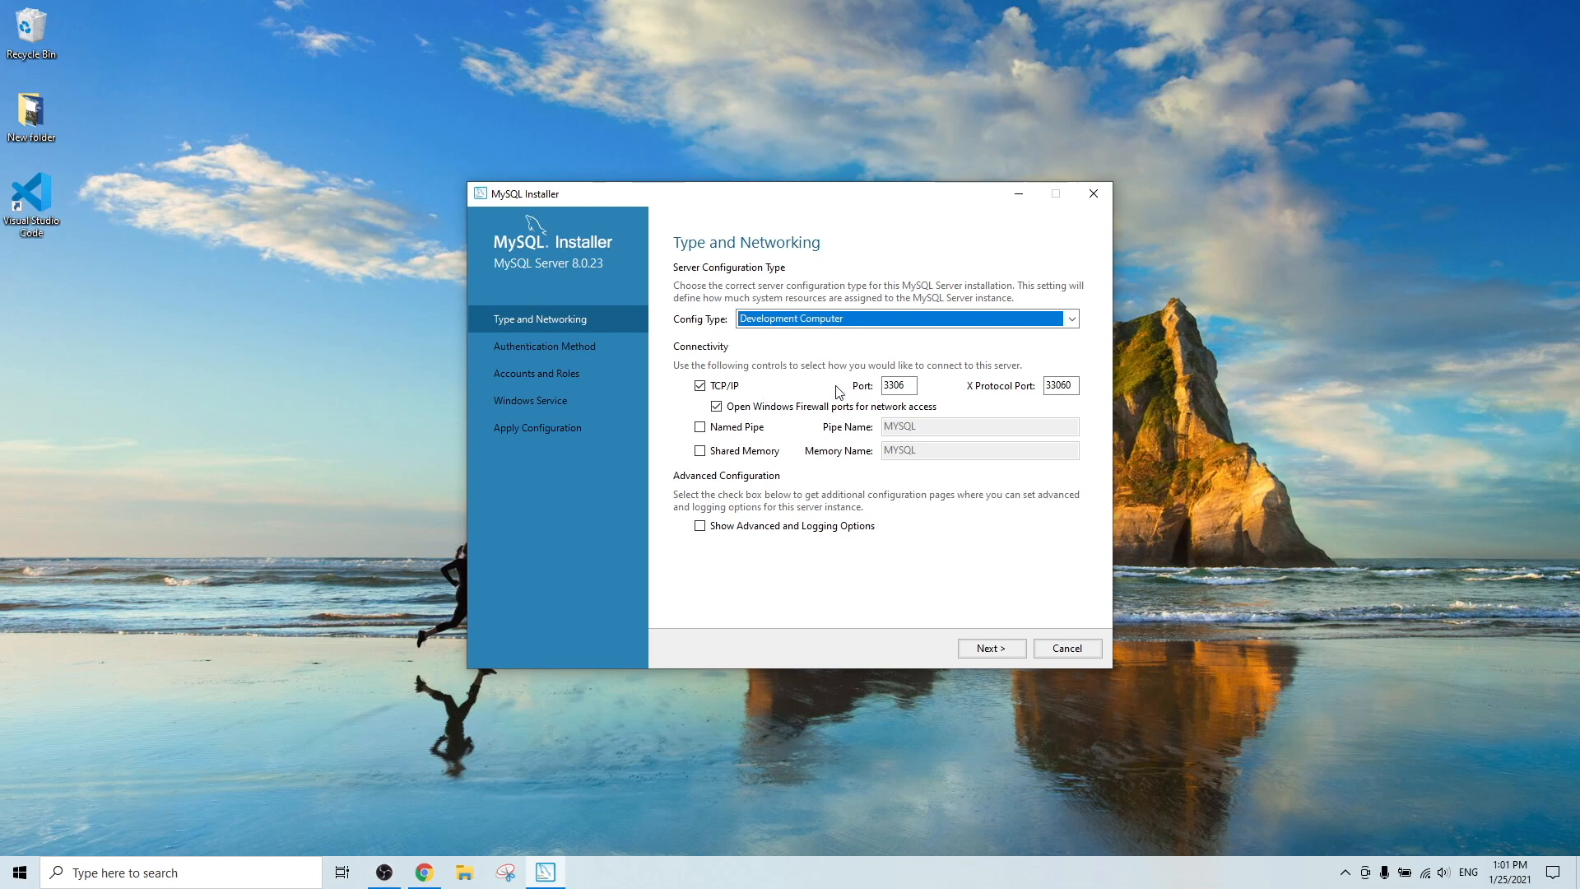
{"action": "left_click", "coordinate": [1001, 655]}
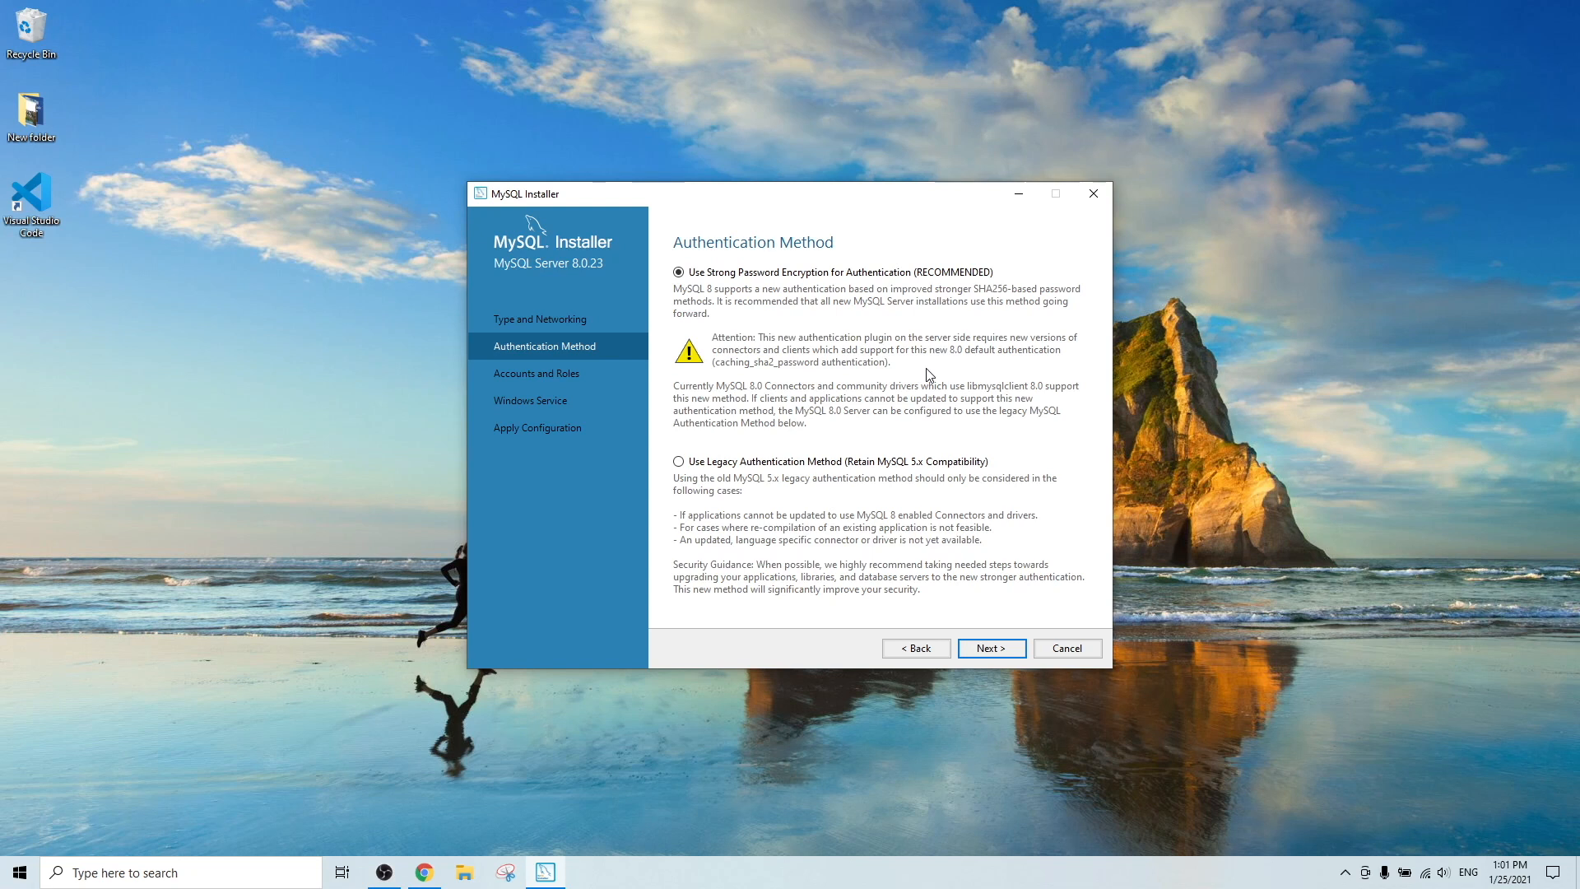
{"action": "left_click", "coordinate": [877, 464]}
{"action": "left_click", "coordinate": [1020, 648]}
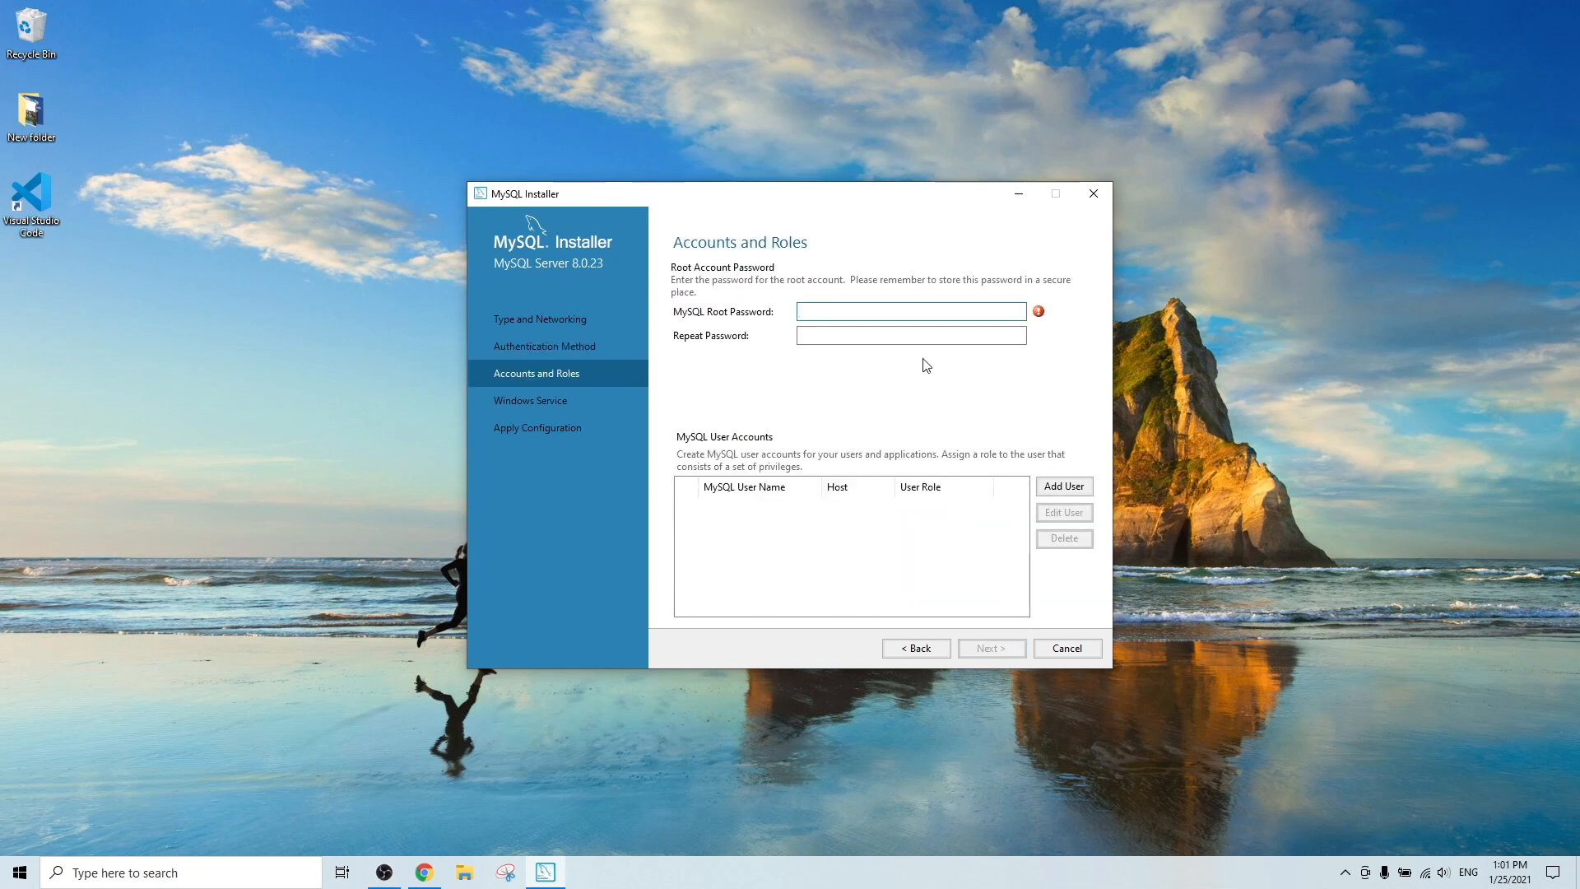
Set the root password and add a new user with All Hosts (%) and DB Admin role.
{"action": "type", "text": "●●●●●●●●●"}
{"action": "key", "text": "Tab"}
{"action": "type", "text": "●●●●●●●●●"}
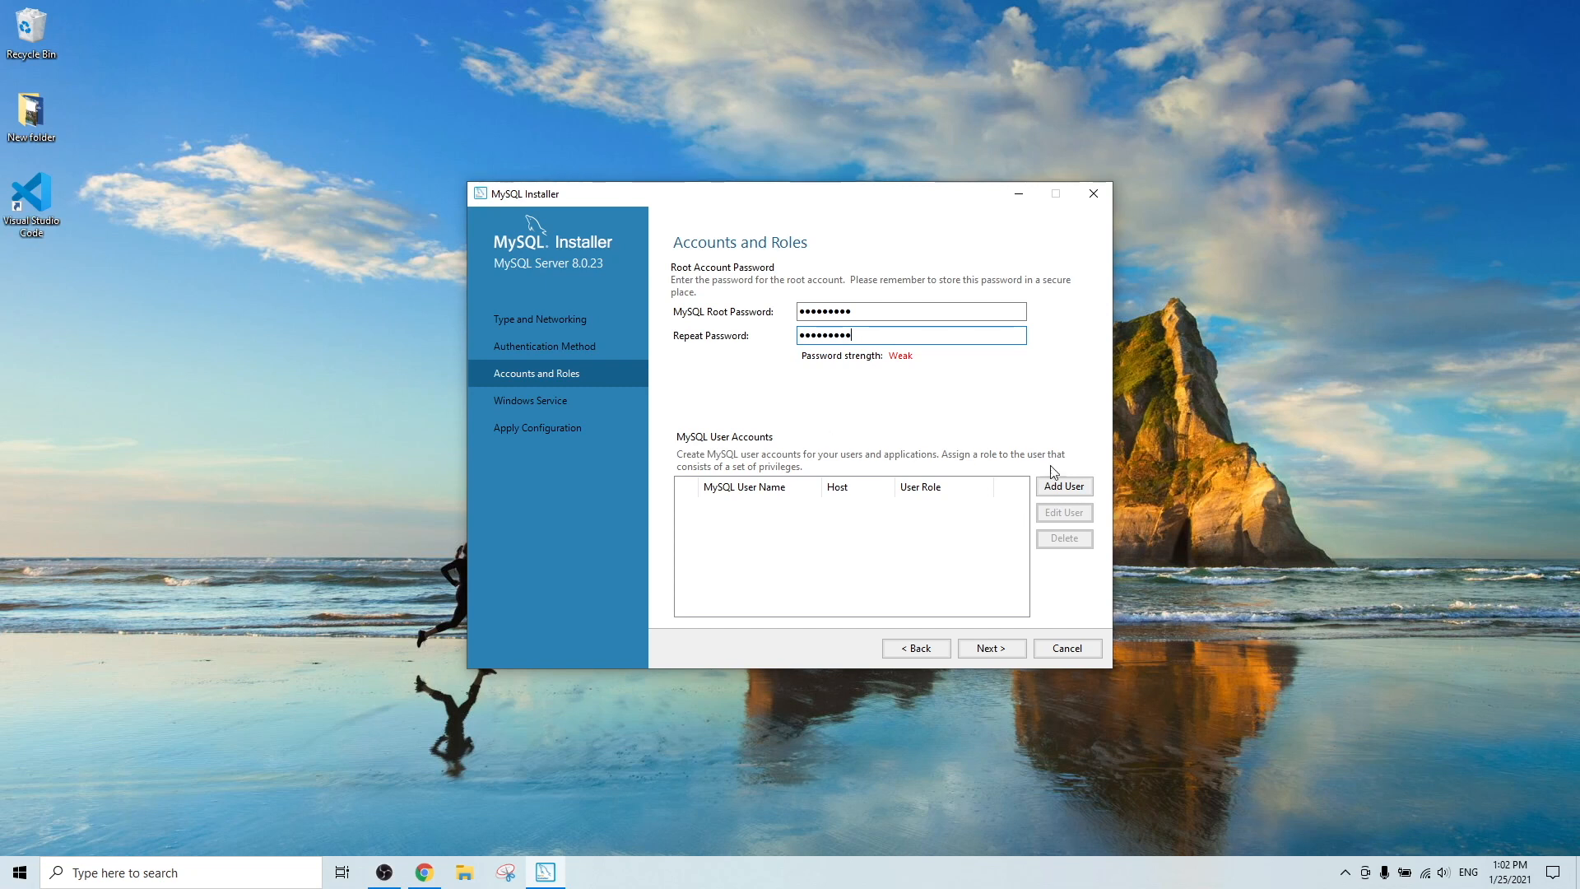
{"action": "left_click", "coordinate": [1065, 486]}
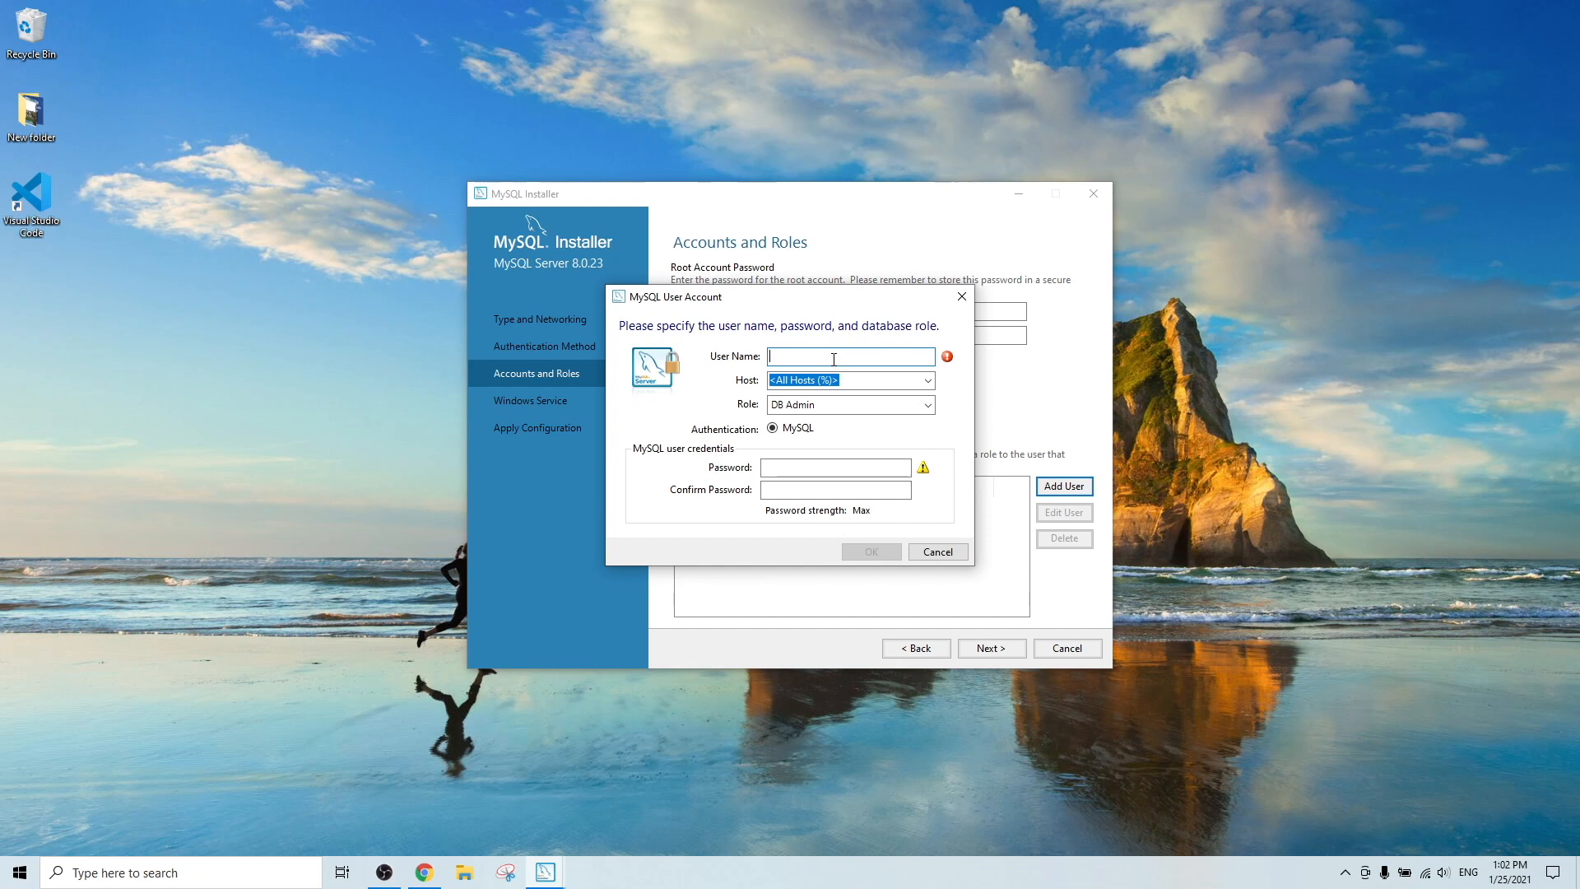
{"action": "type", "text": "cjled"}
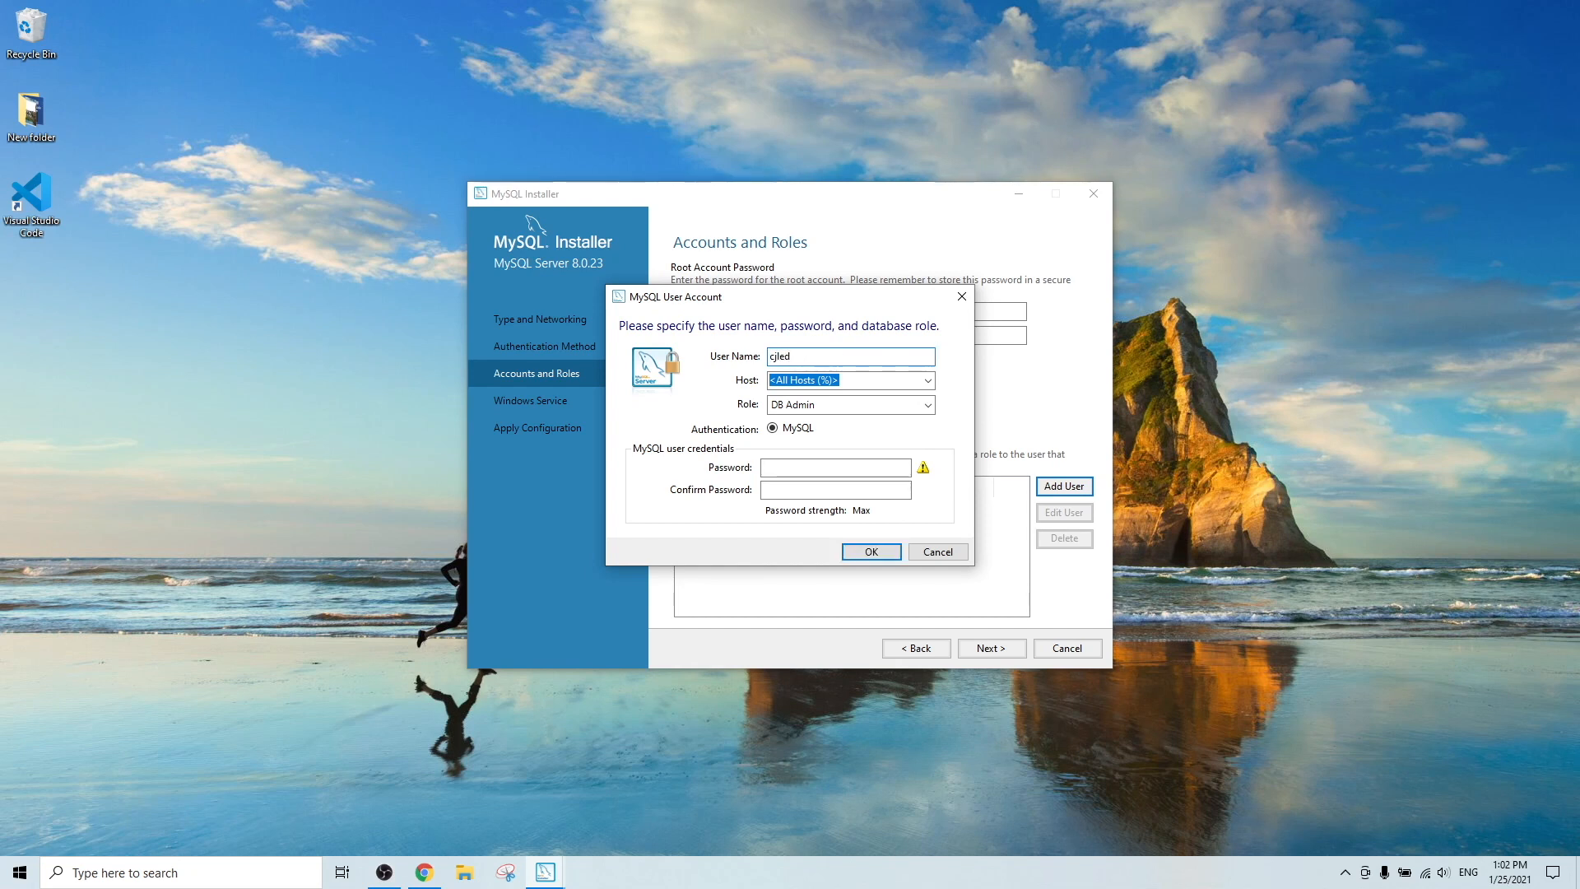
{"action": "left_click", "coordinate": [928, 380]}
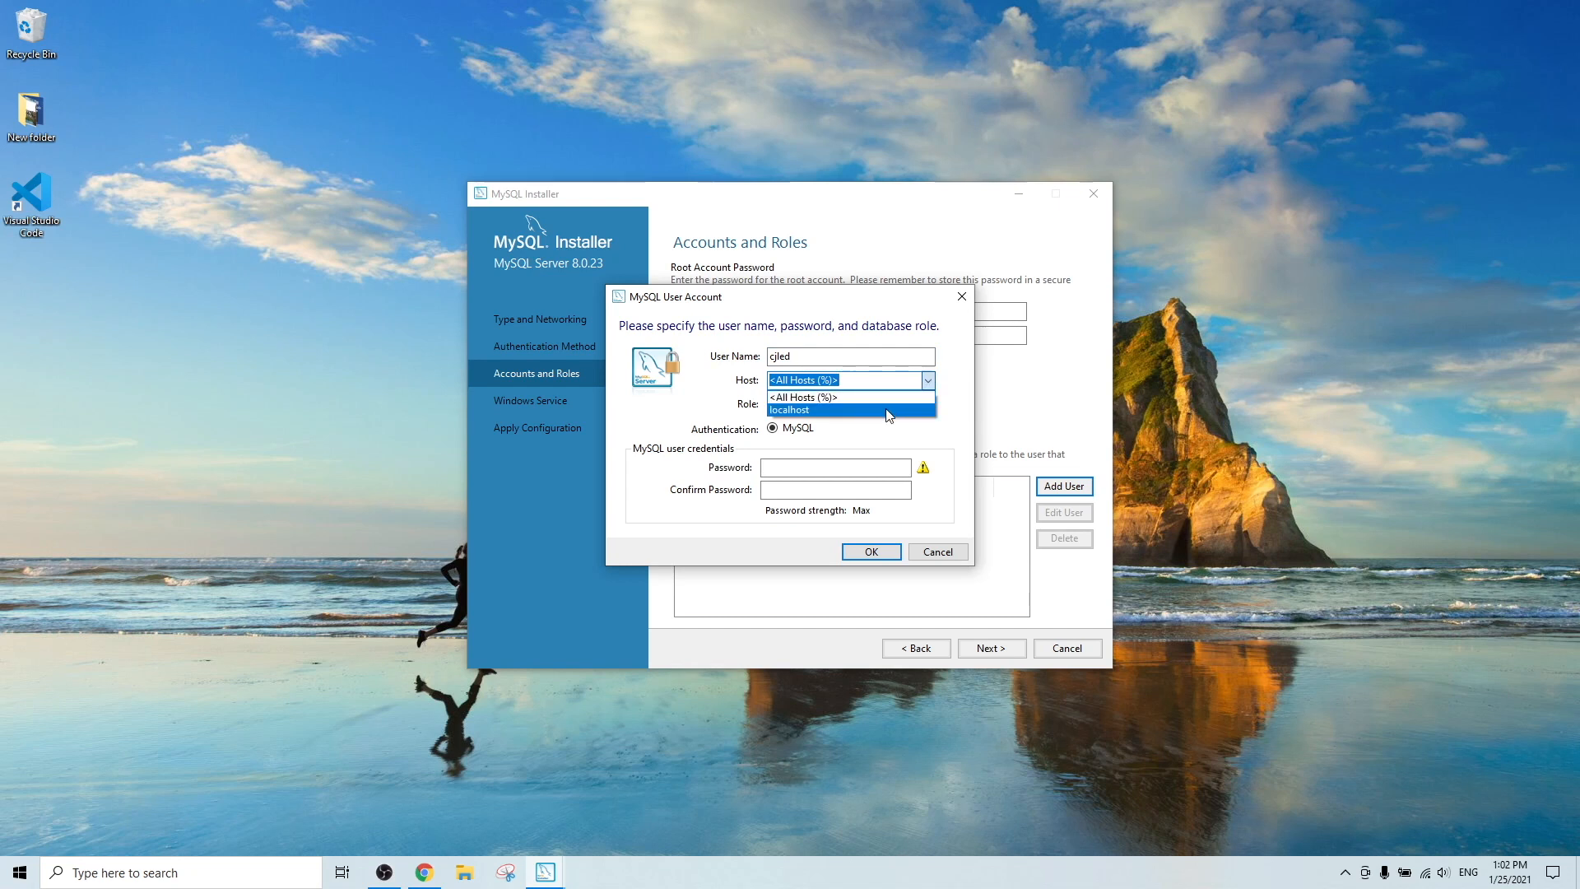
{"action": "left_click", "coordinate": [864, 397]}
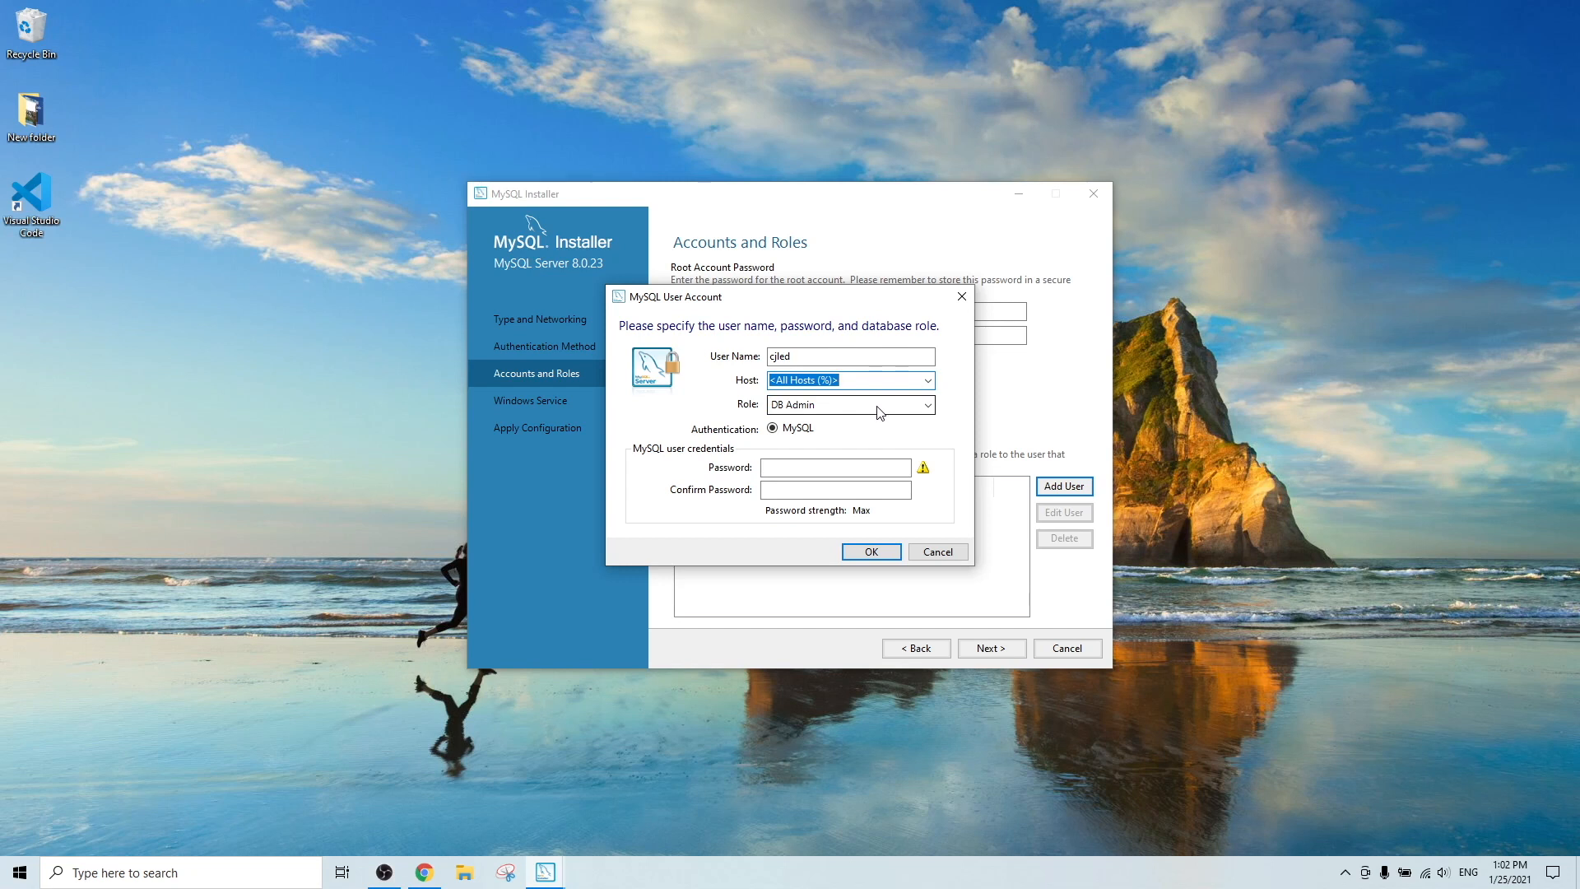
{"action": "left_click", "coordinate": [893, 407]}
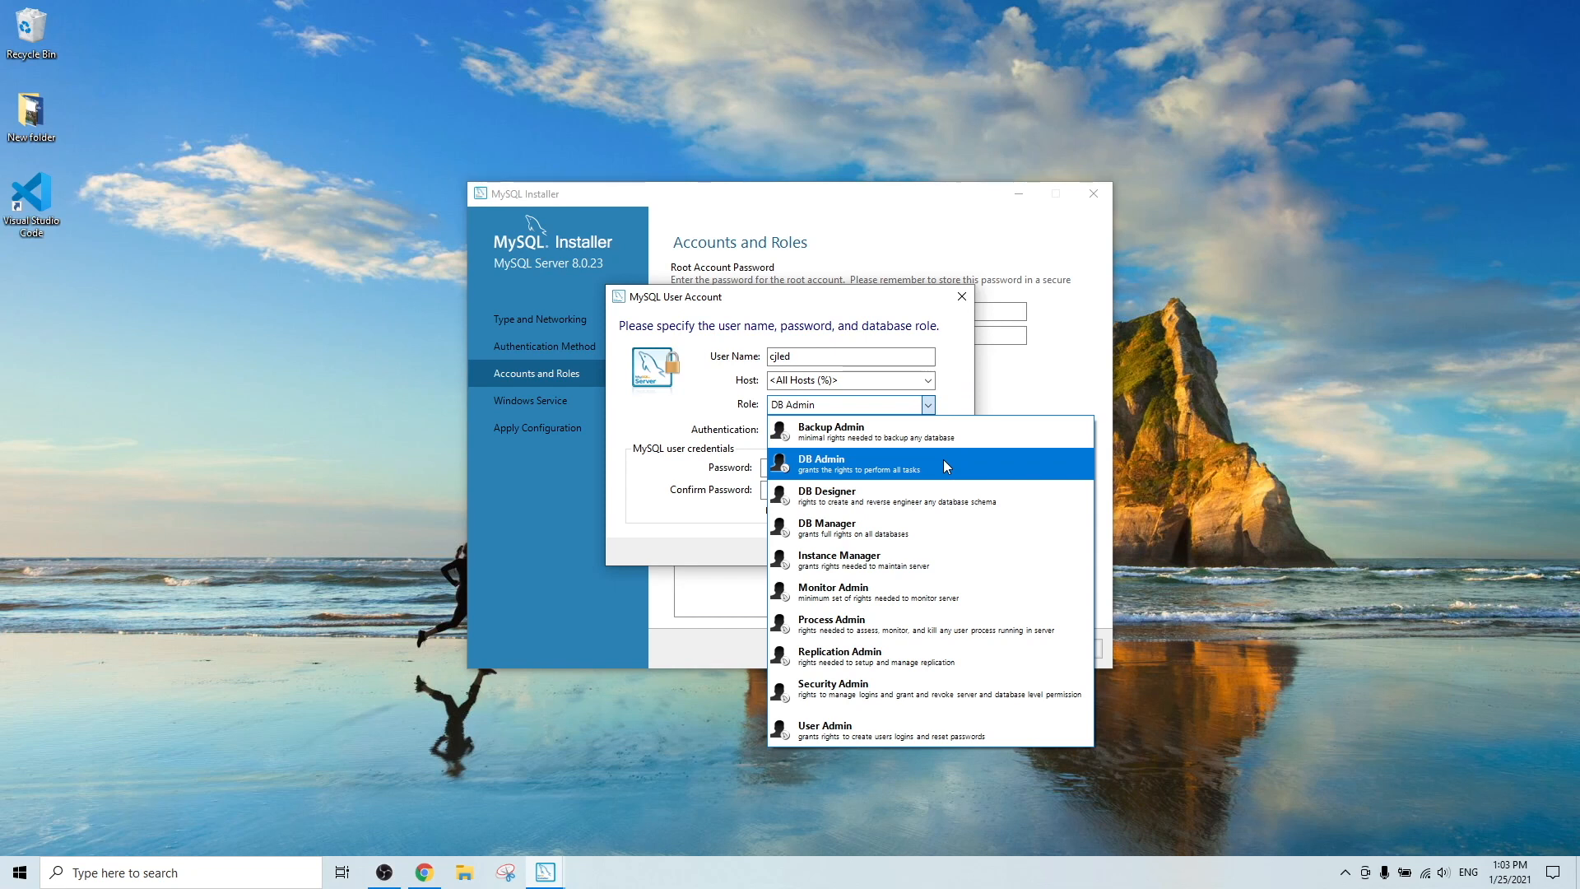
{"action": "left_click", "coordinate": [942, 459]}
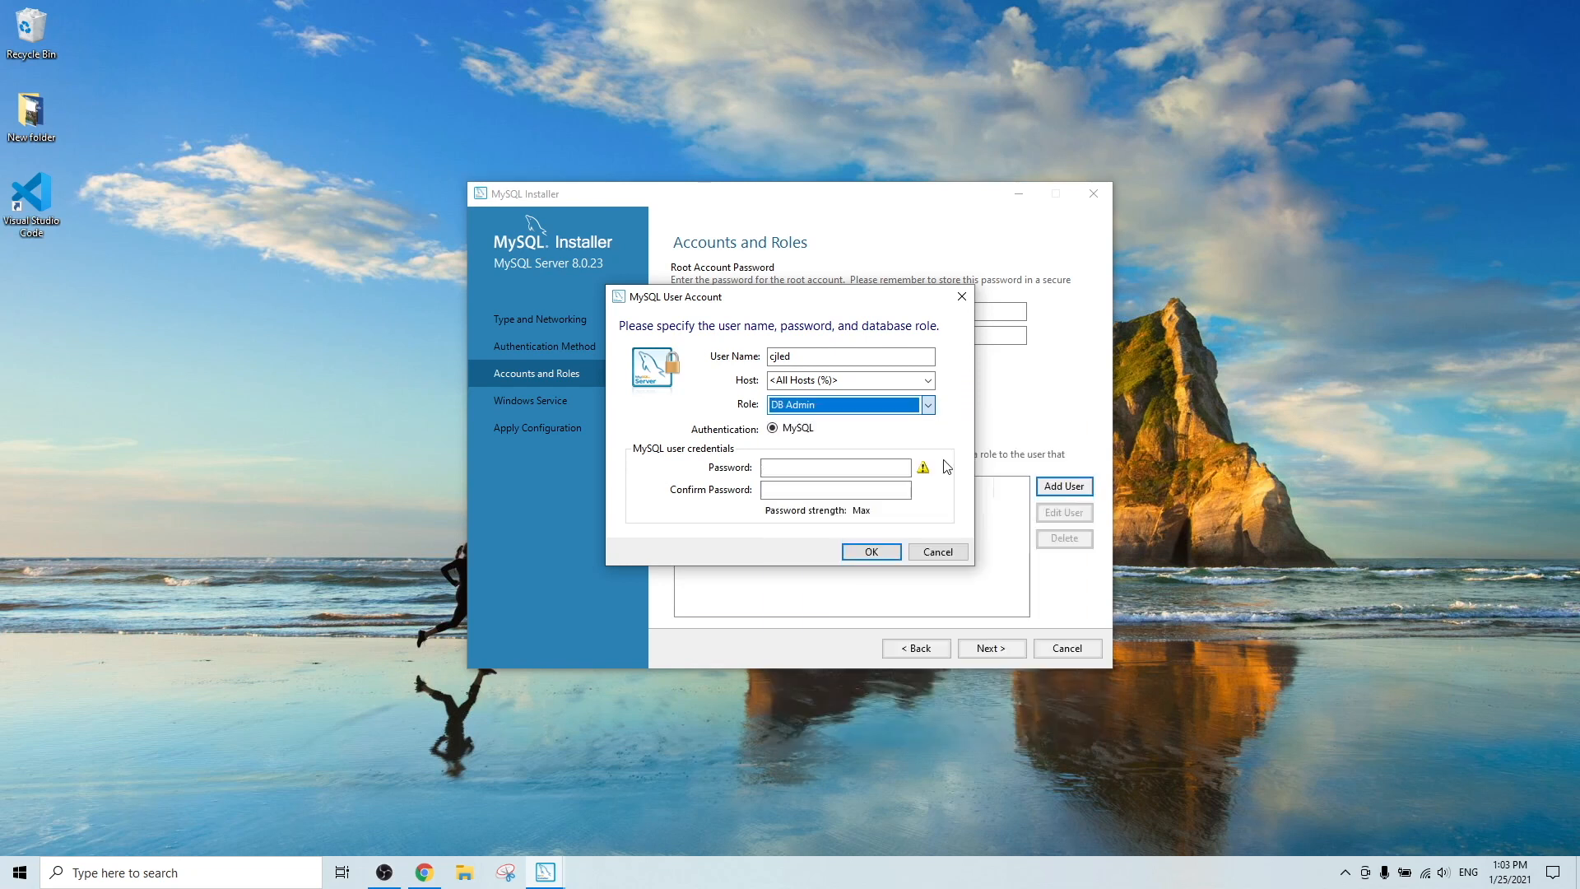
Enter and confirm the new user's password, save the account, and continue to Windows Service.
{"action": "left_click", "coordinate": [872, 466]}
{"action": "type", "text": "*********"}
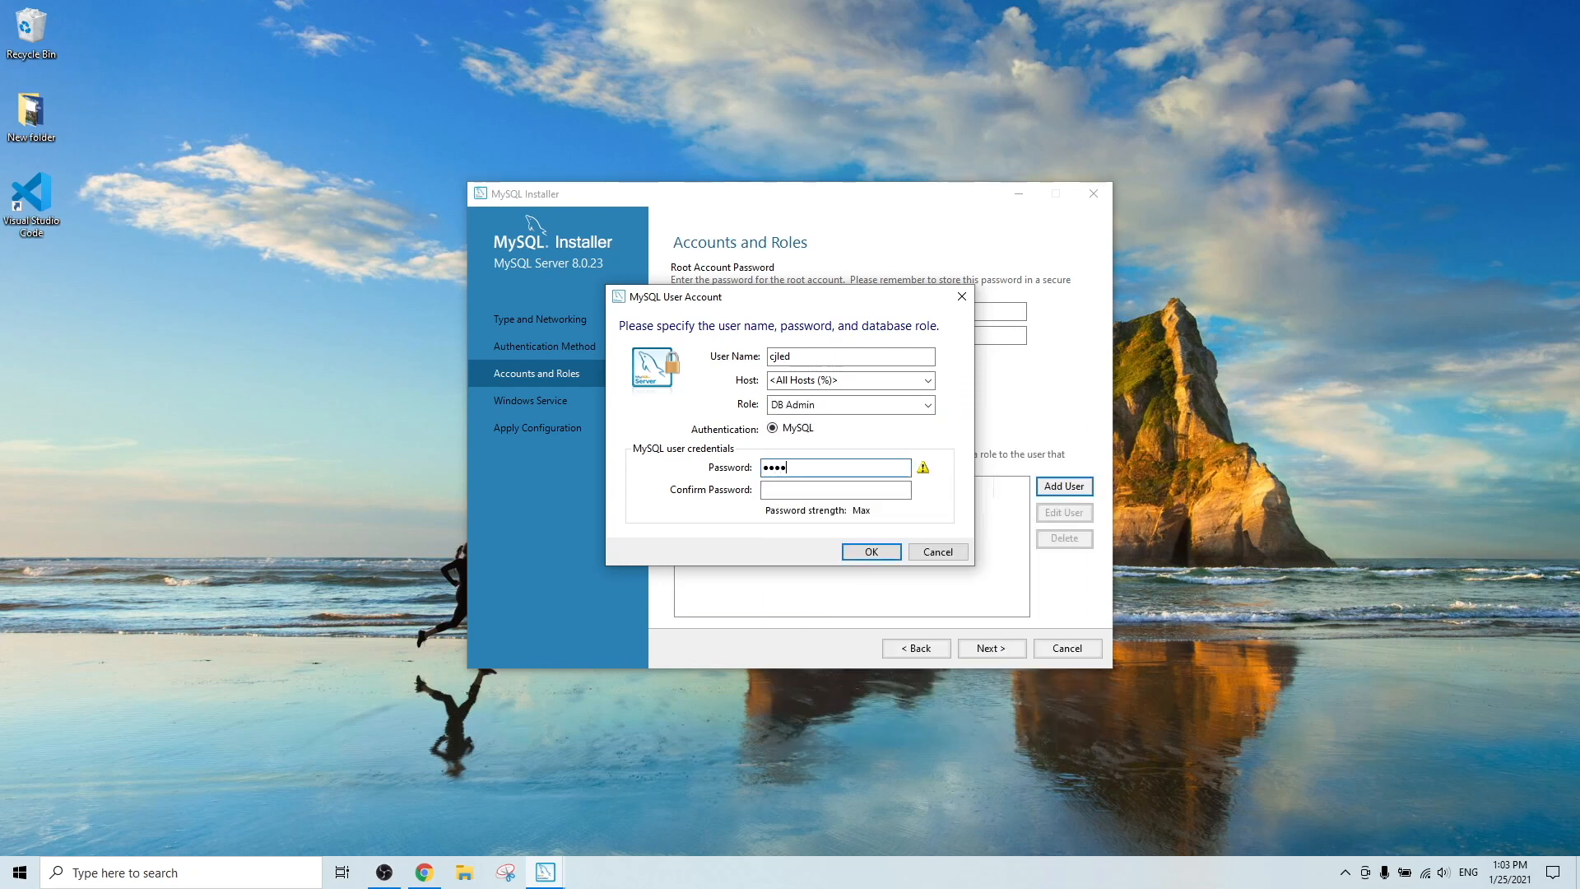
{"action": "key", "text": "Tab"}
{"action": "type", "text": "*********"}
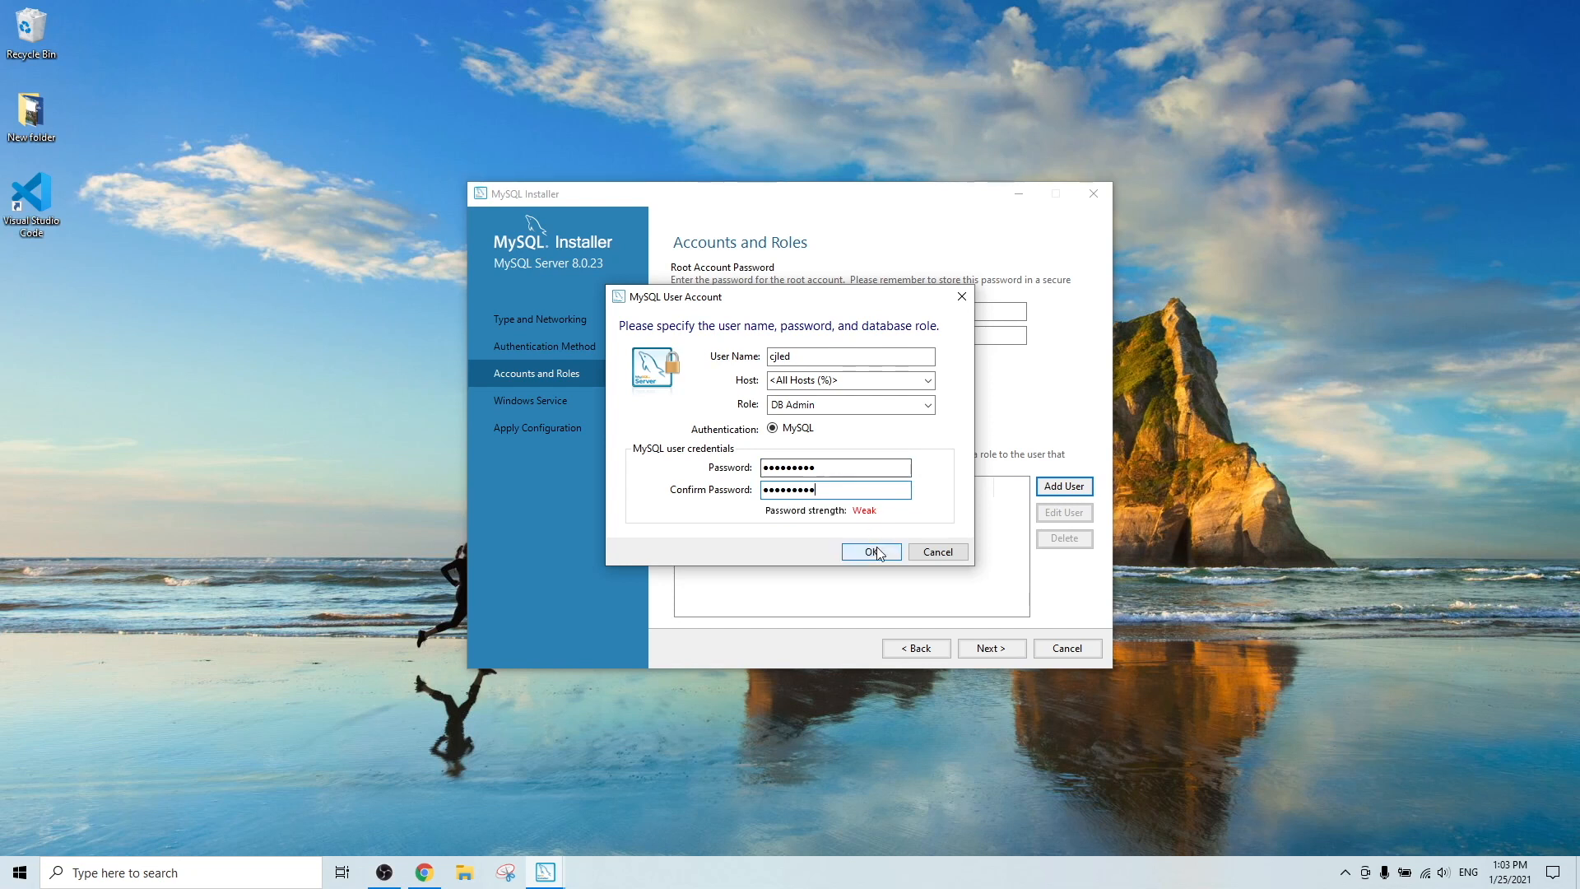
{"action": "left_click", "coordinate": [870, 551]}
{"action": "left_click", "coordinate": [725, 511]}
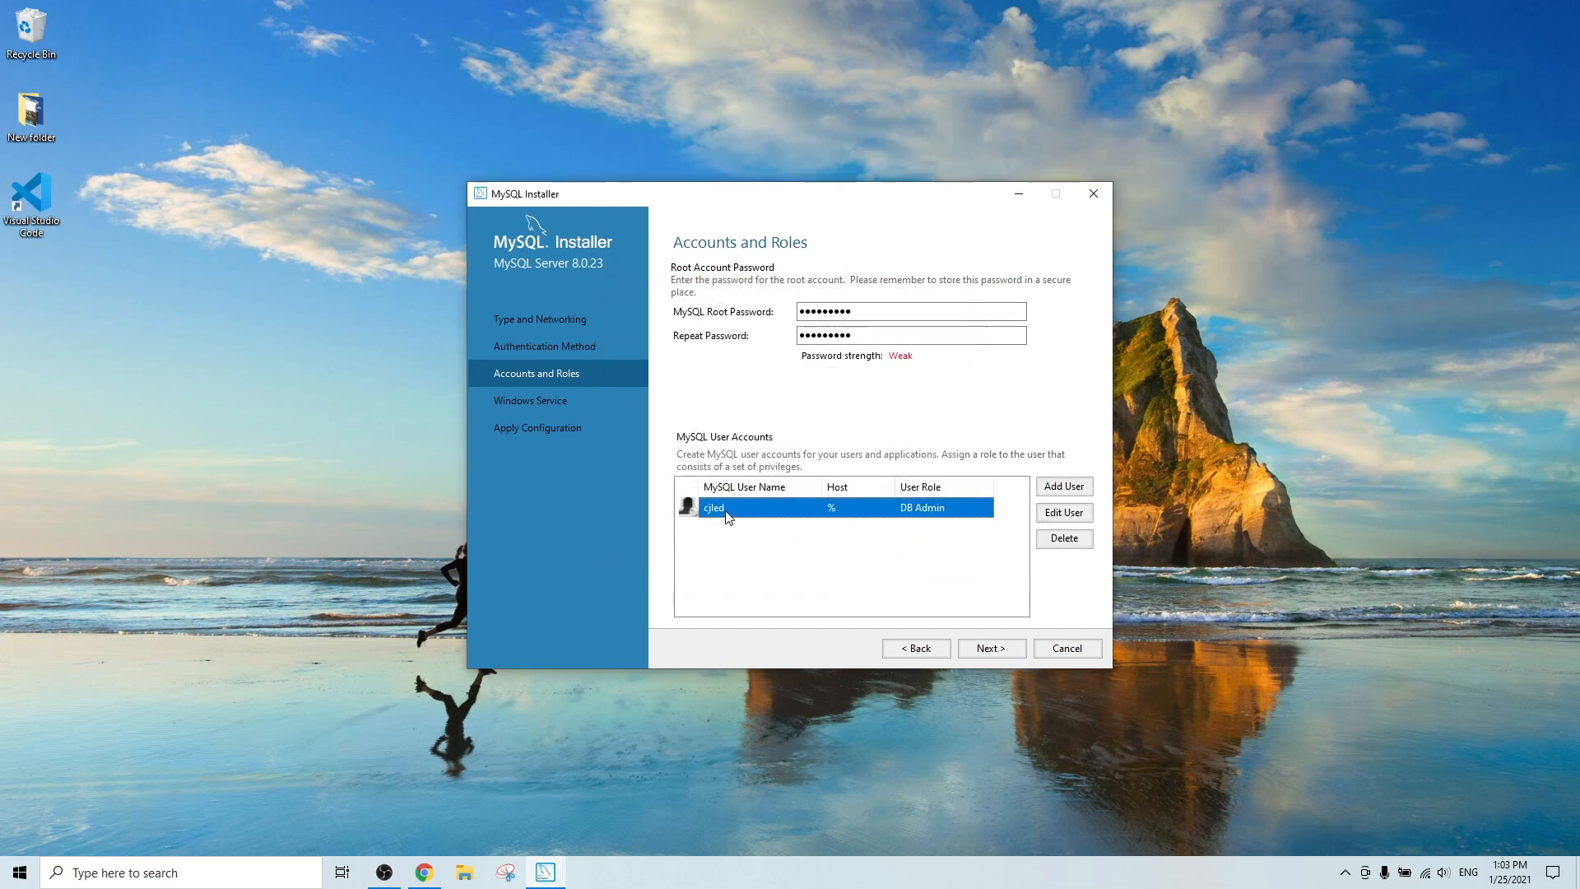
{"action": "left_click", "coordinate": [759, 537]}
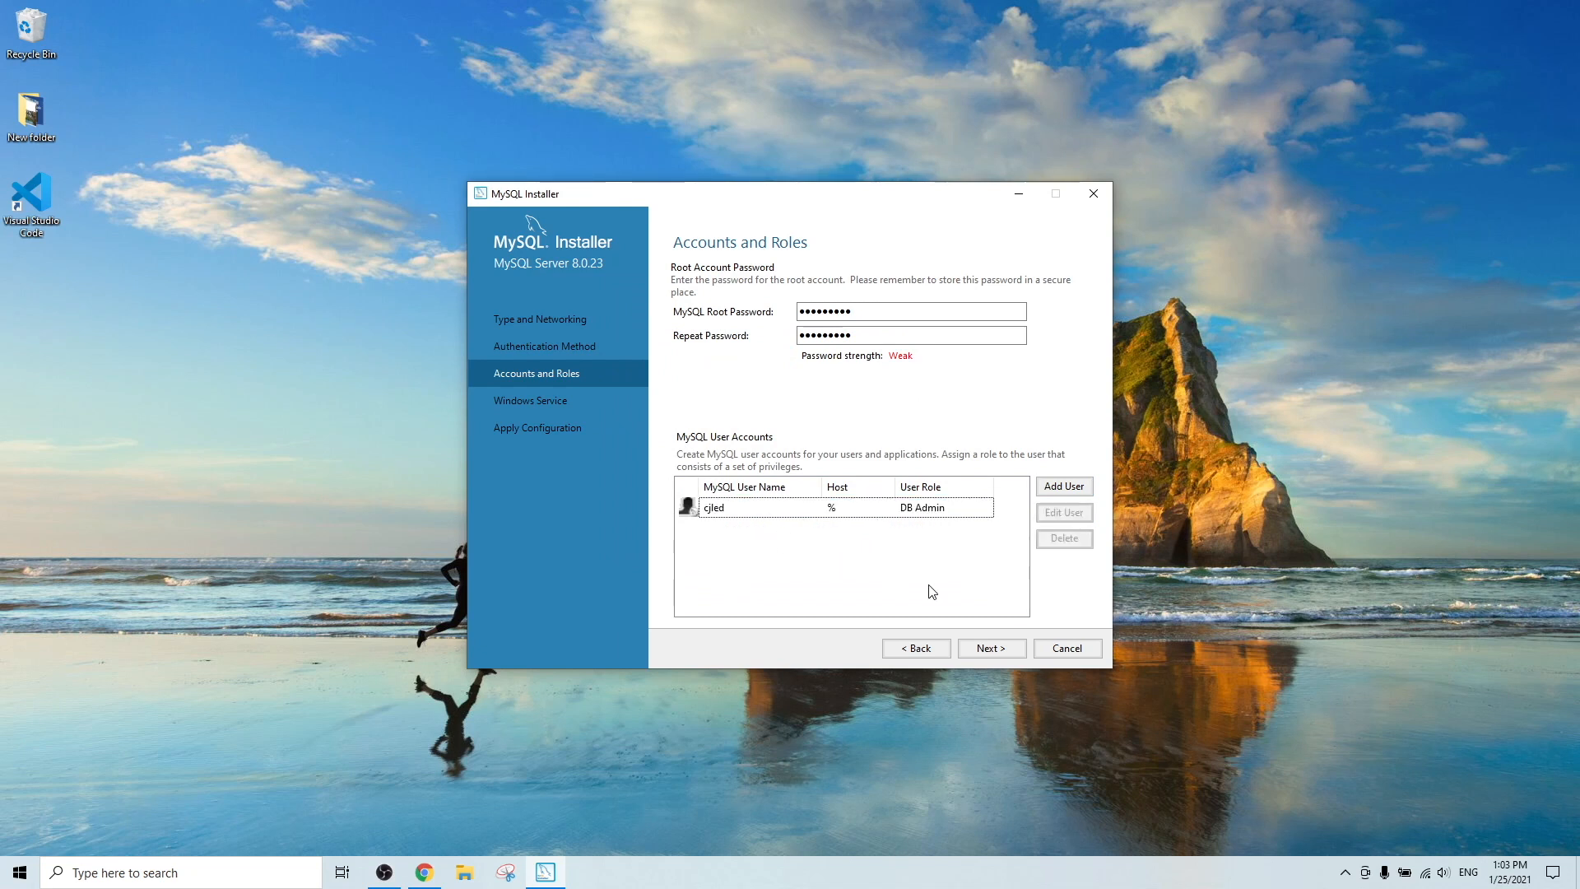
{"action": "left_click", "coordinate": [992, 650]}
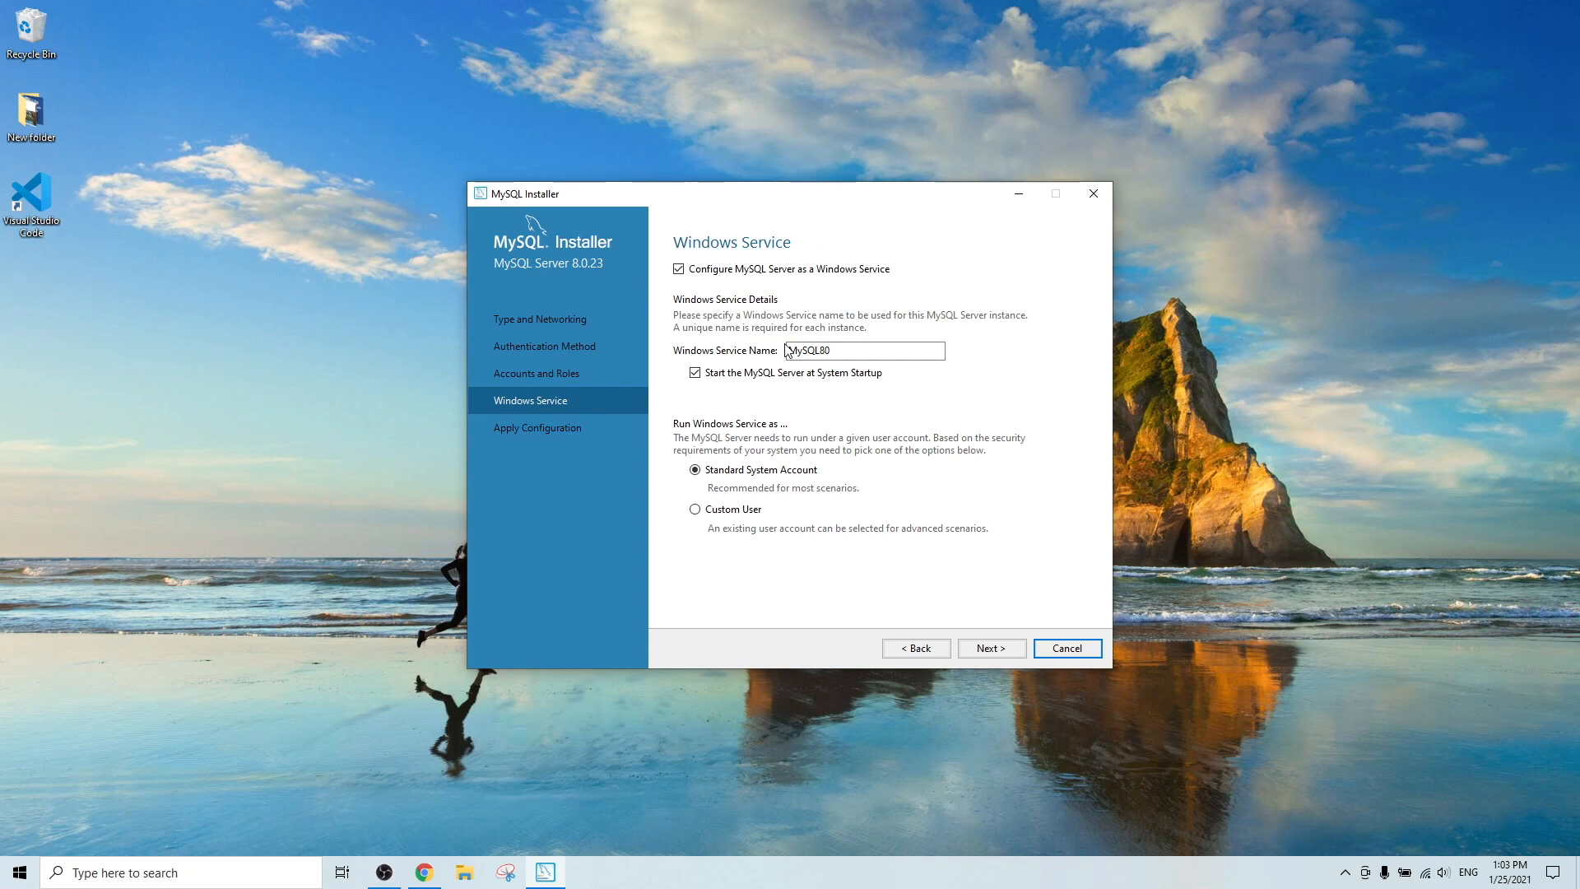
Apply the MySQL Server 8.0.23 configuration as Windows service MySQL80 and finish the installer.
{"action": "left_click", "coordinate": [869, 353]}
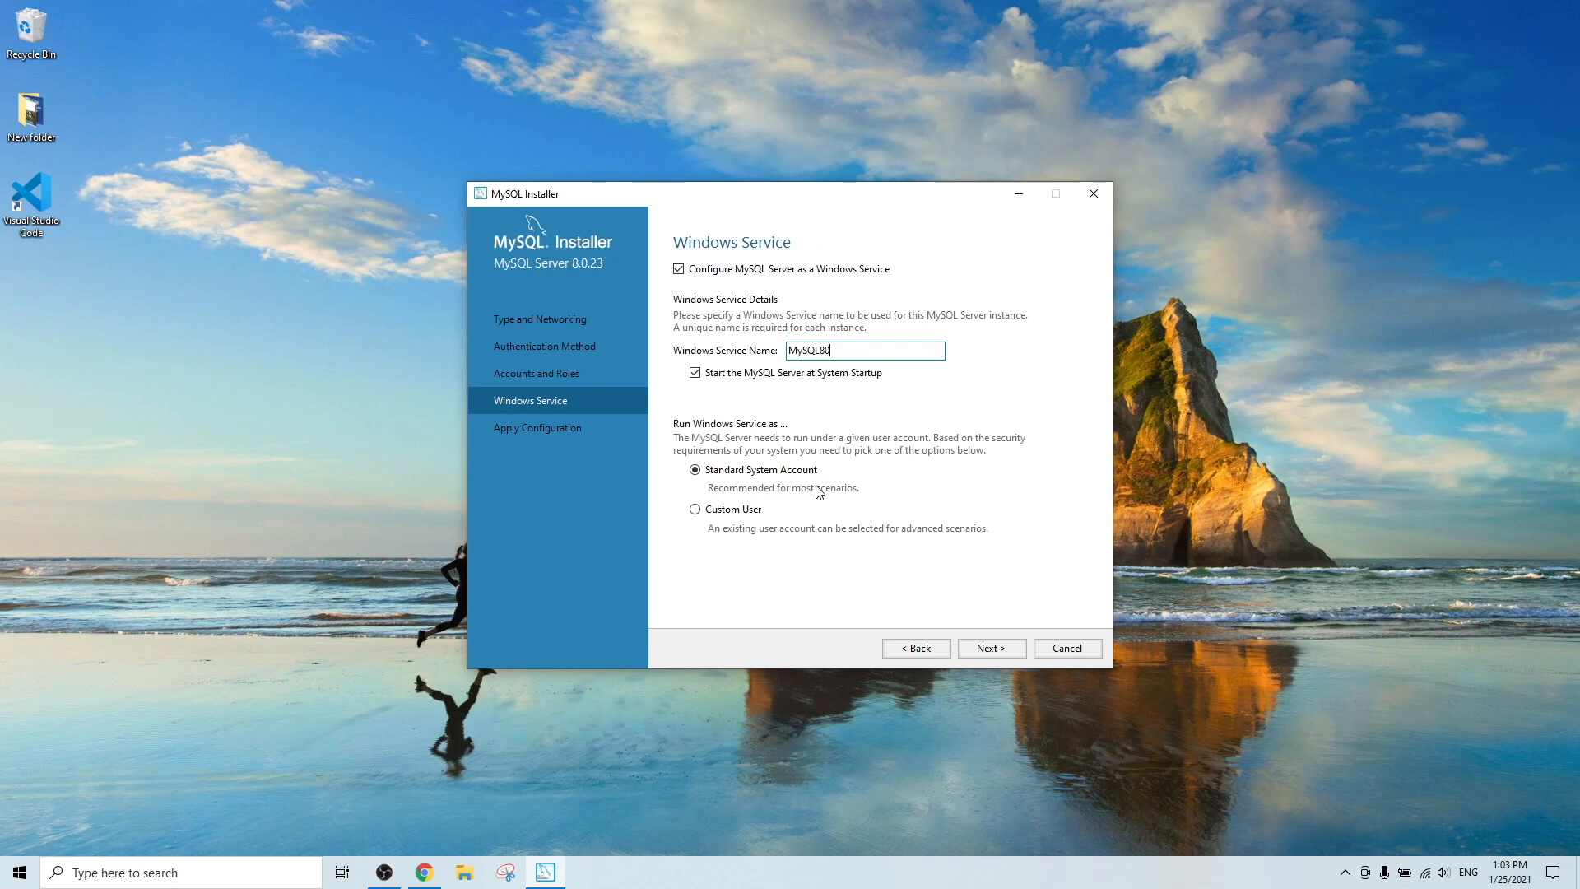
{"action": "left_click", "coordinate": [999, 653]}
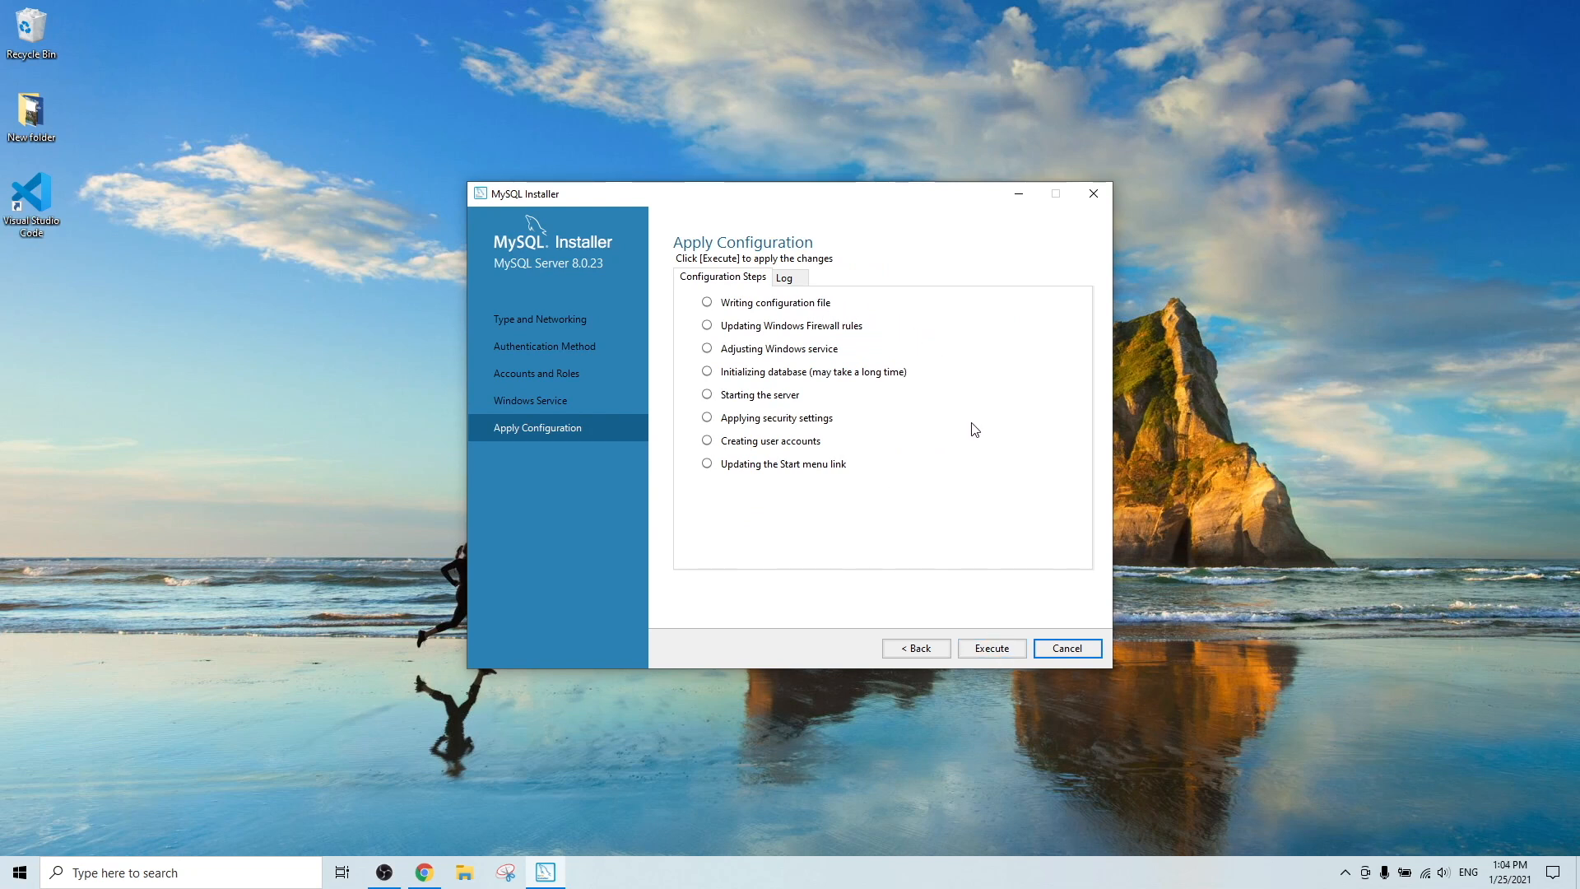
{"action": "left_click", "coordinate": [994, 650]}
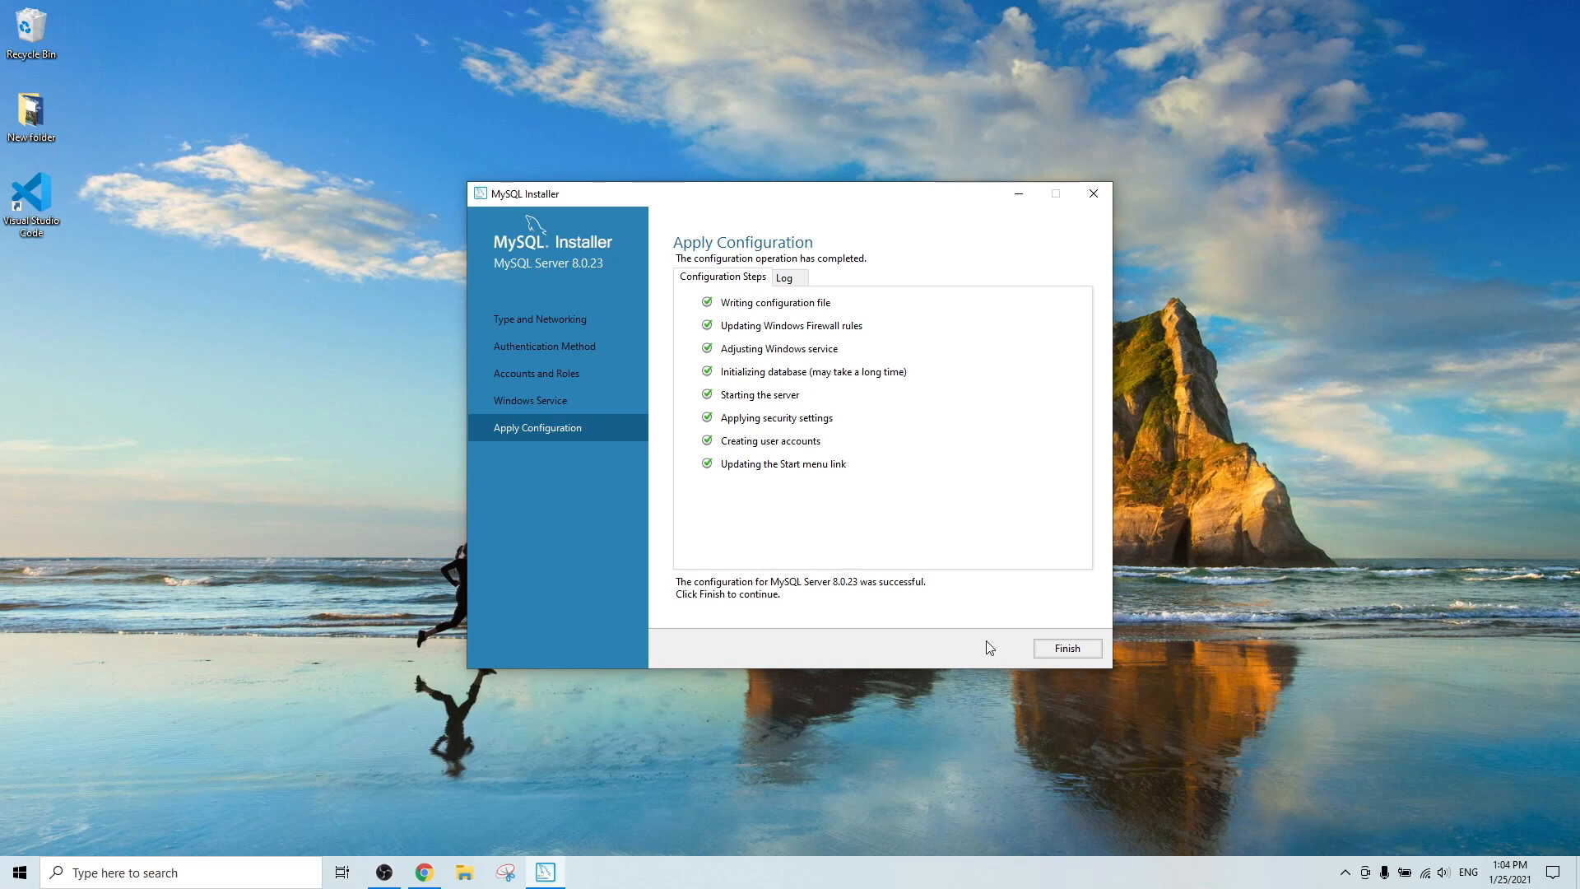
{"action": "left_click", "coordinate": [1070, 654]}
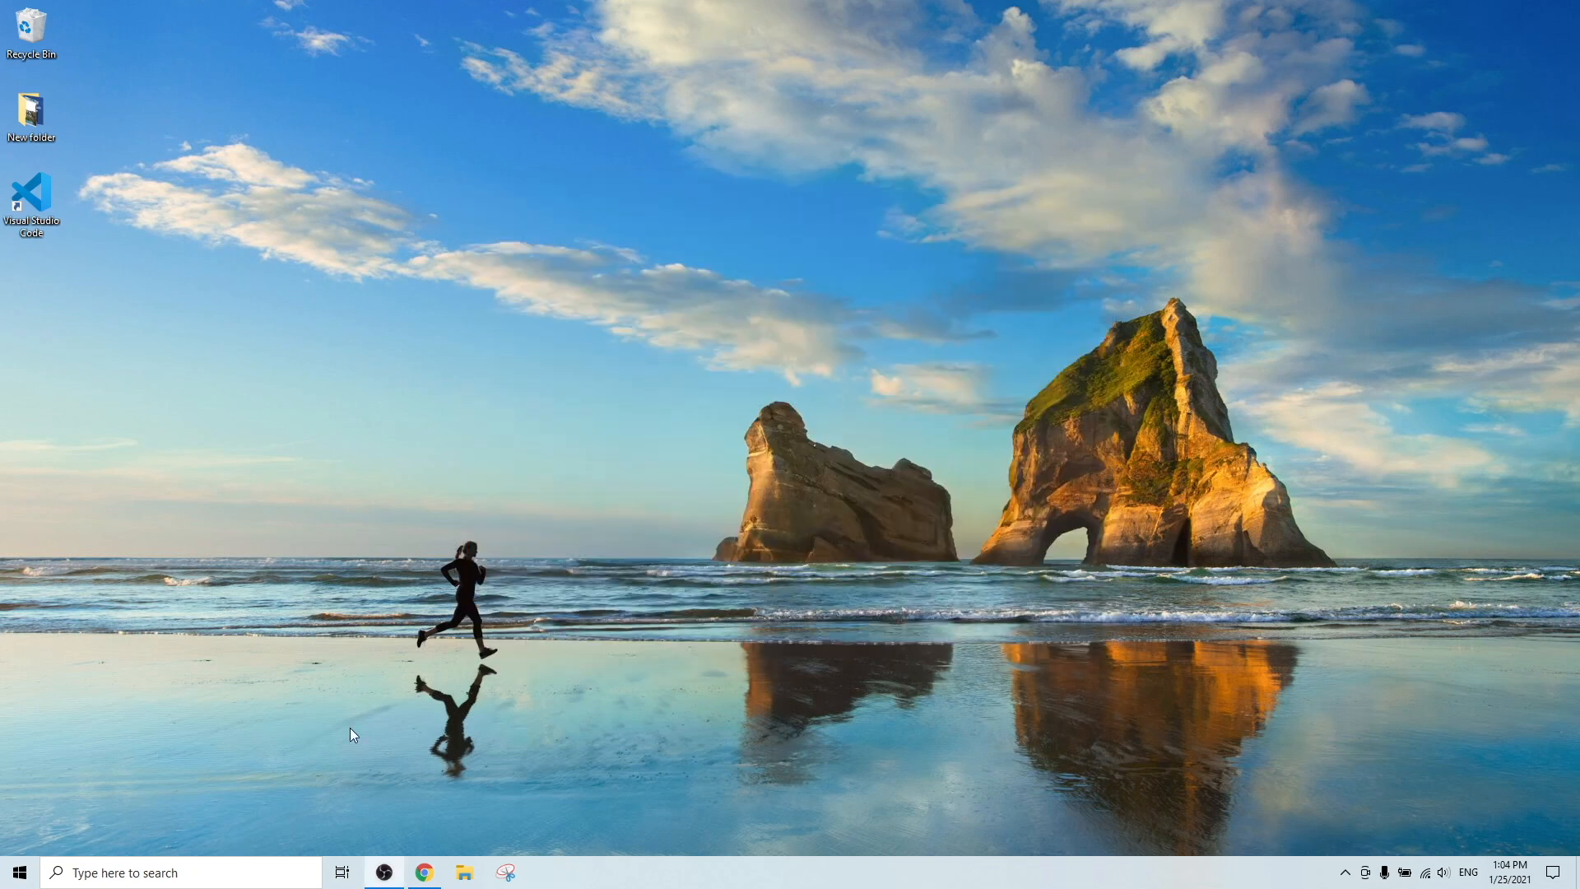
Launch MySQL Workbench 8.0 CE by searching for 'mysql work' in Windows search.
{"action": "left_click", "coordinate": [246, 872]}
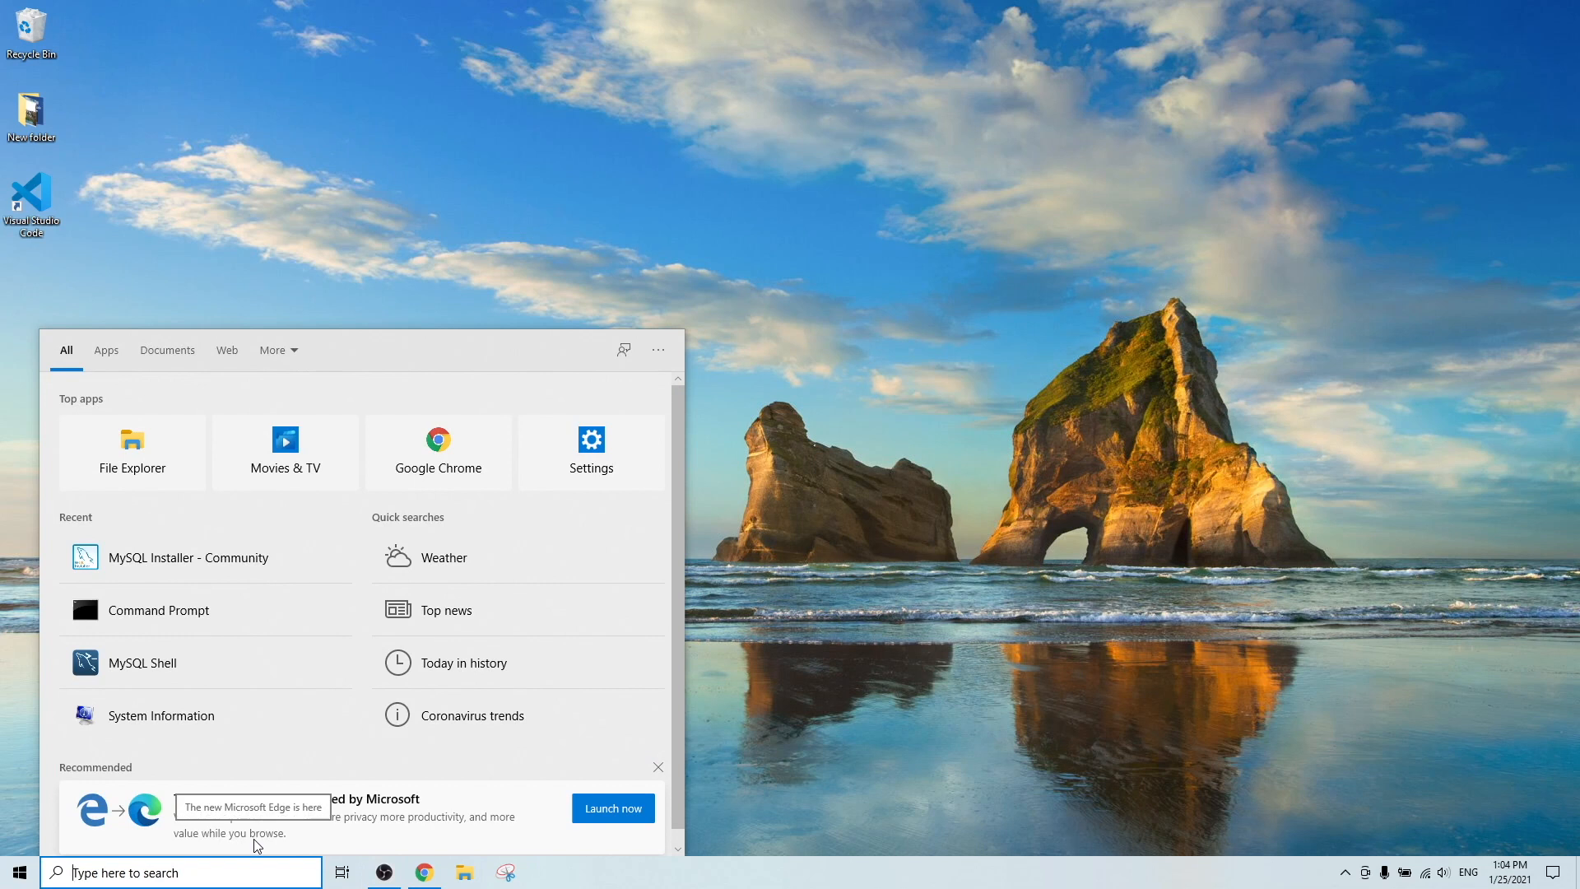
{"action": "type", "text": "mysql wor"}
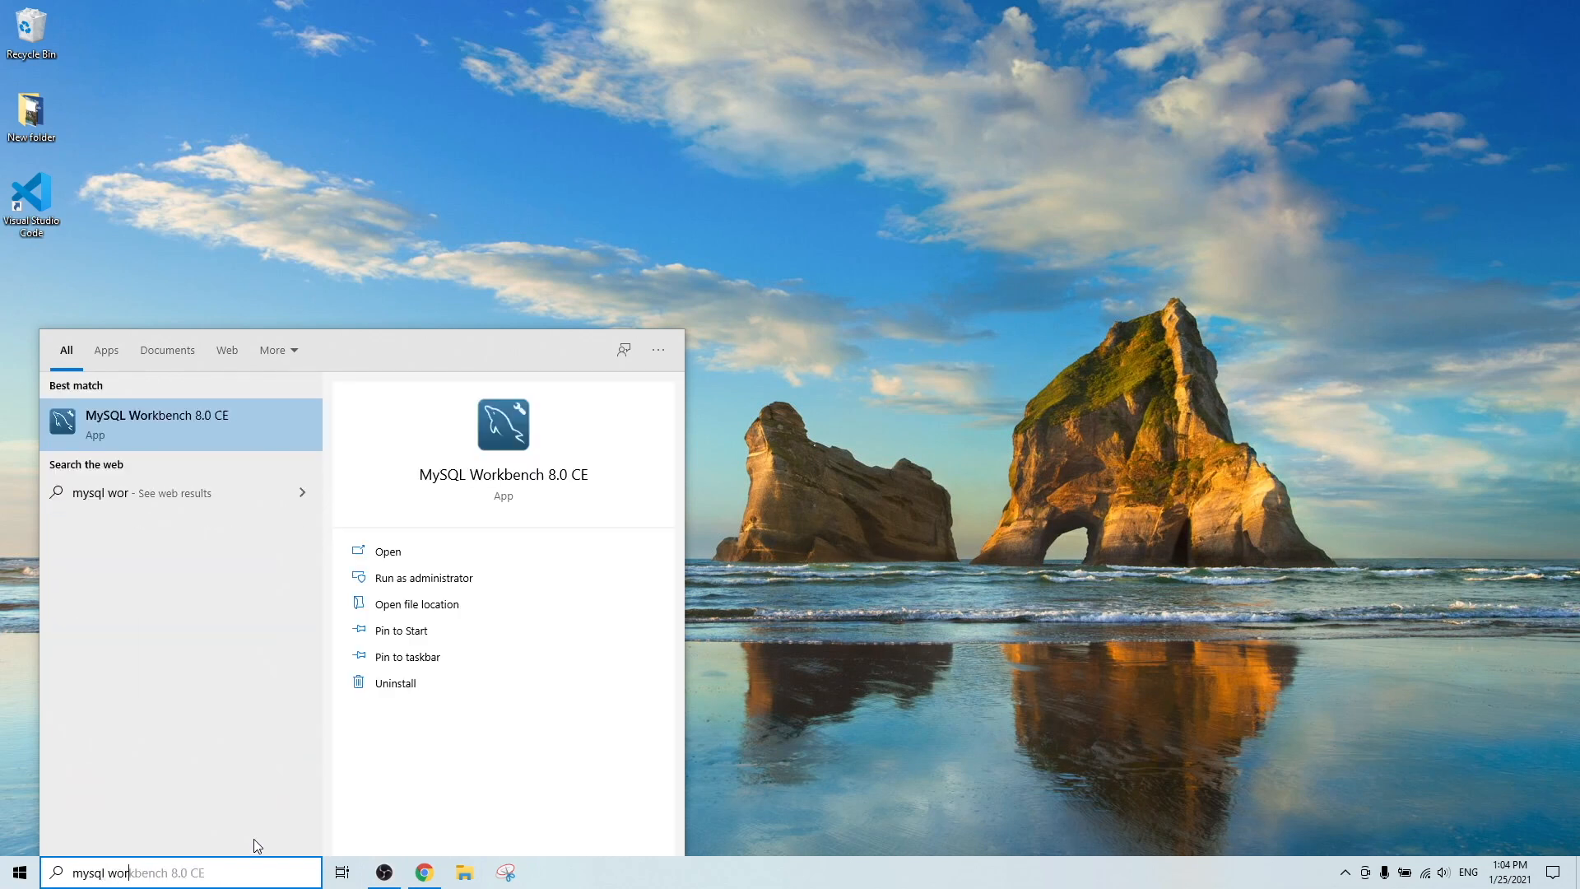
{"action": "type", "text": "k"}
{"action": "key", "text": "Return"}
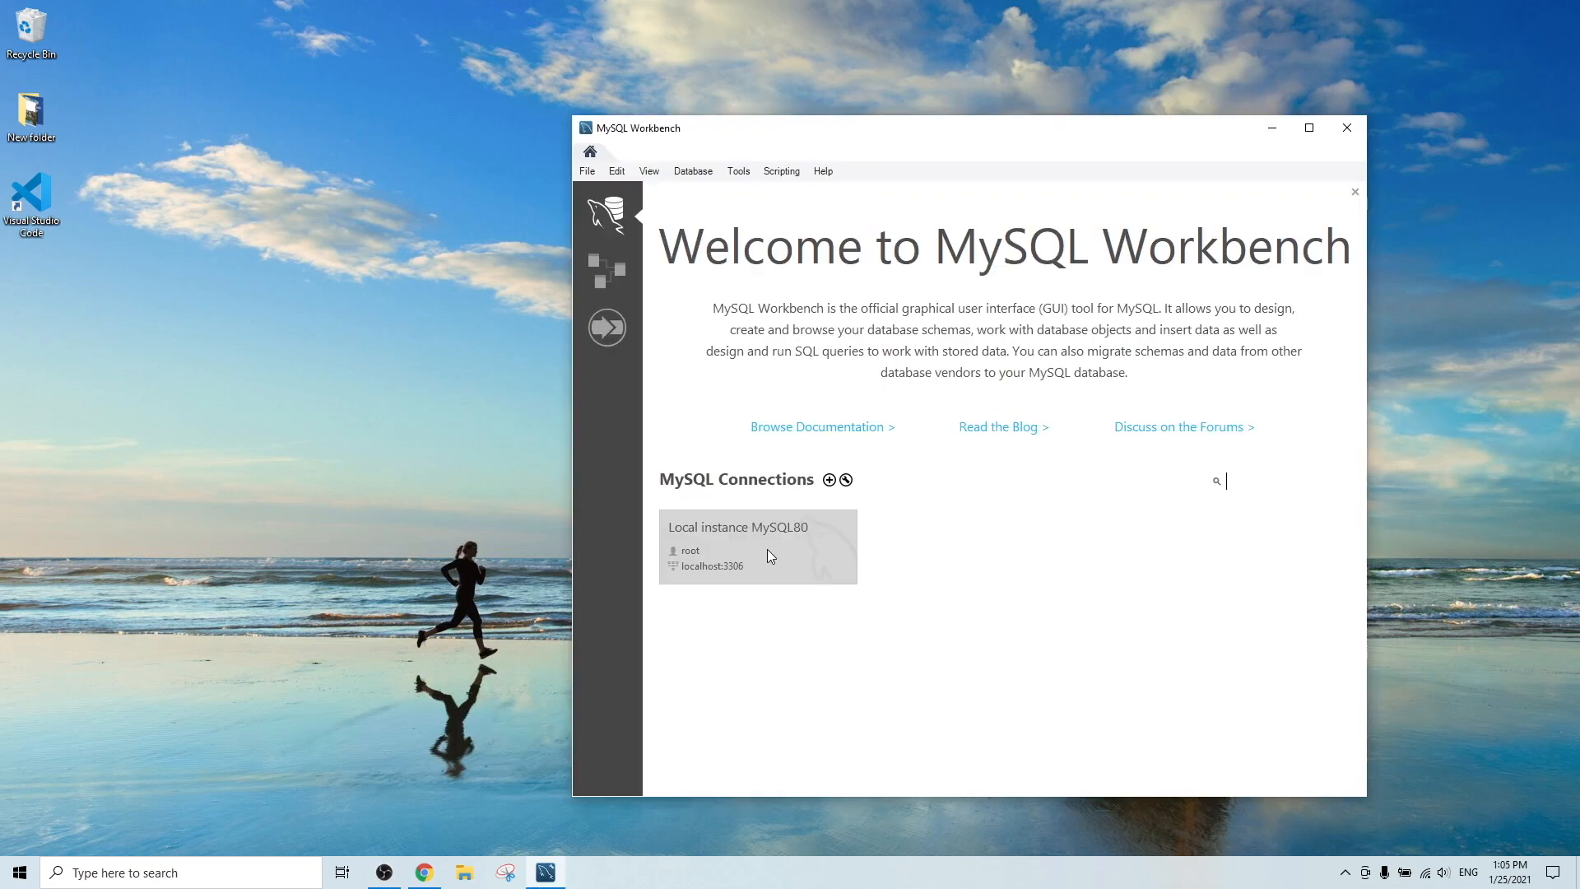
Connect to the Local instance MySQL80 using the root account password.
{"action": "left_click", "coordinate": [767, 551]}
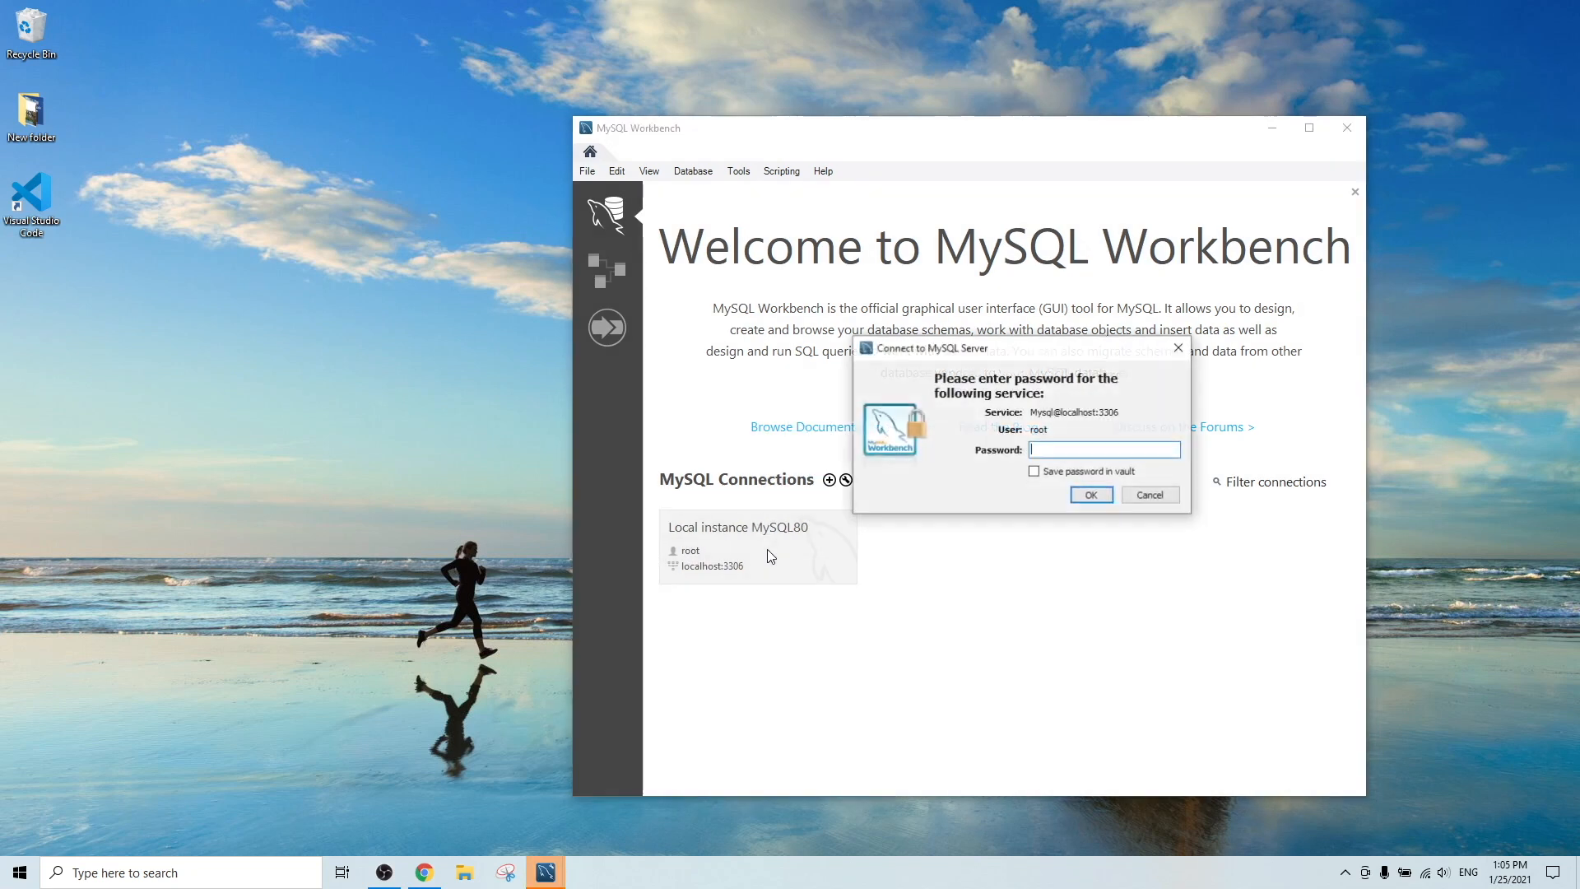
{"action": "type", "text": "root"}
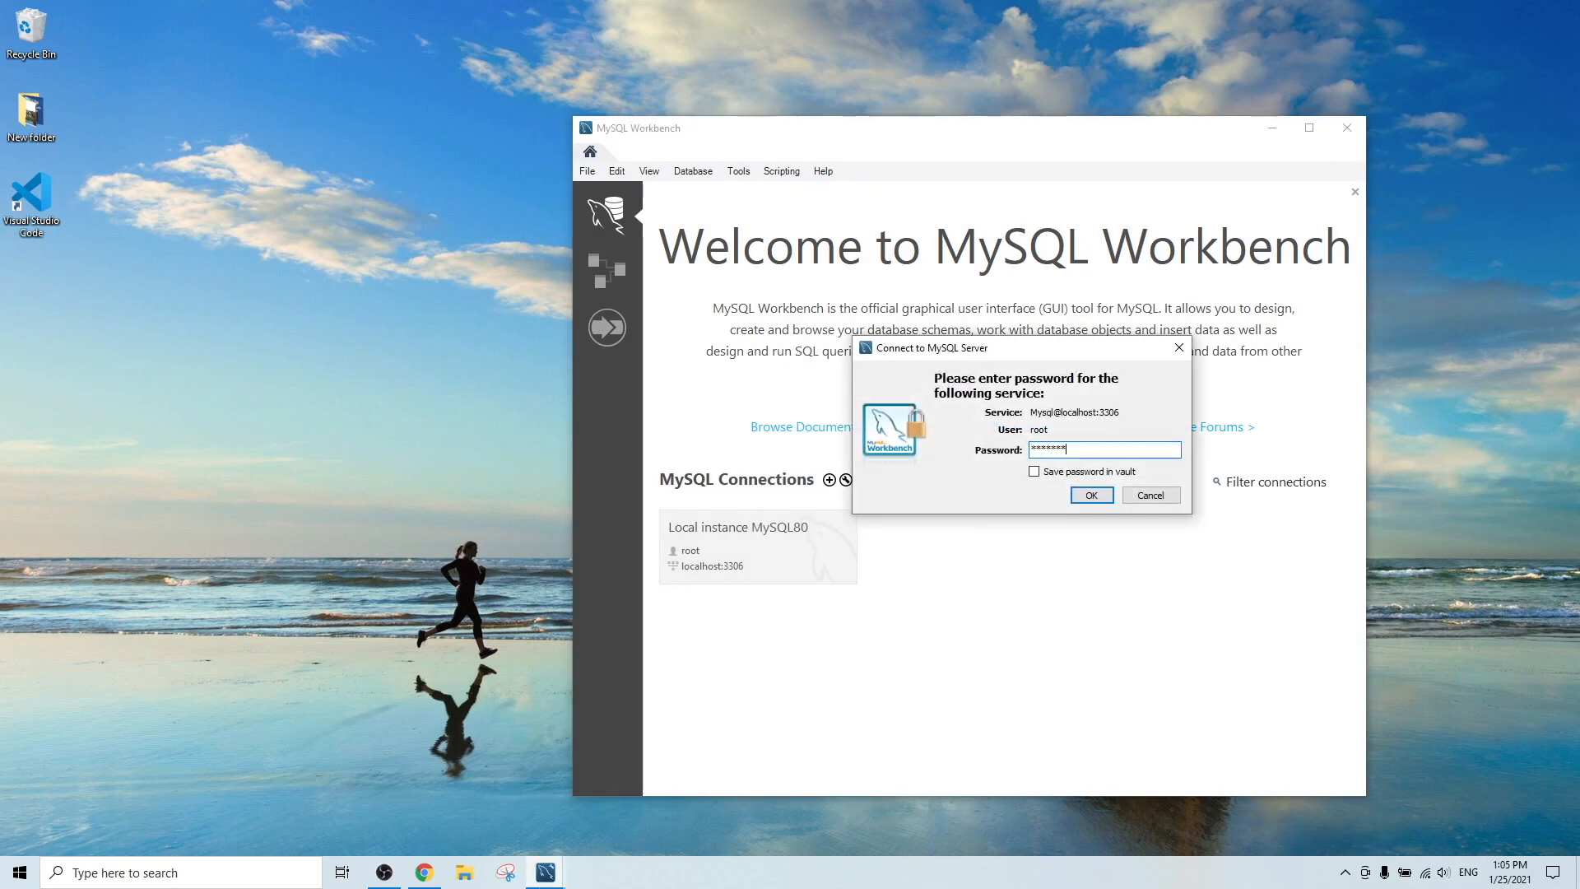
{"action": "key", "text": "Return"}
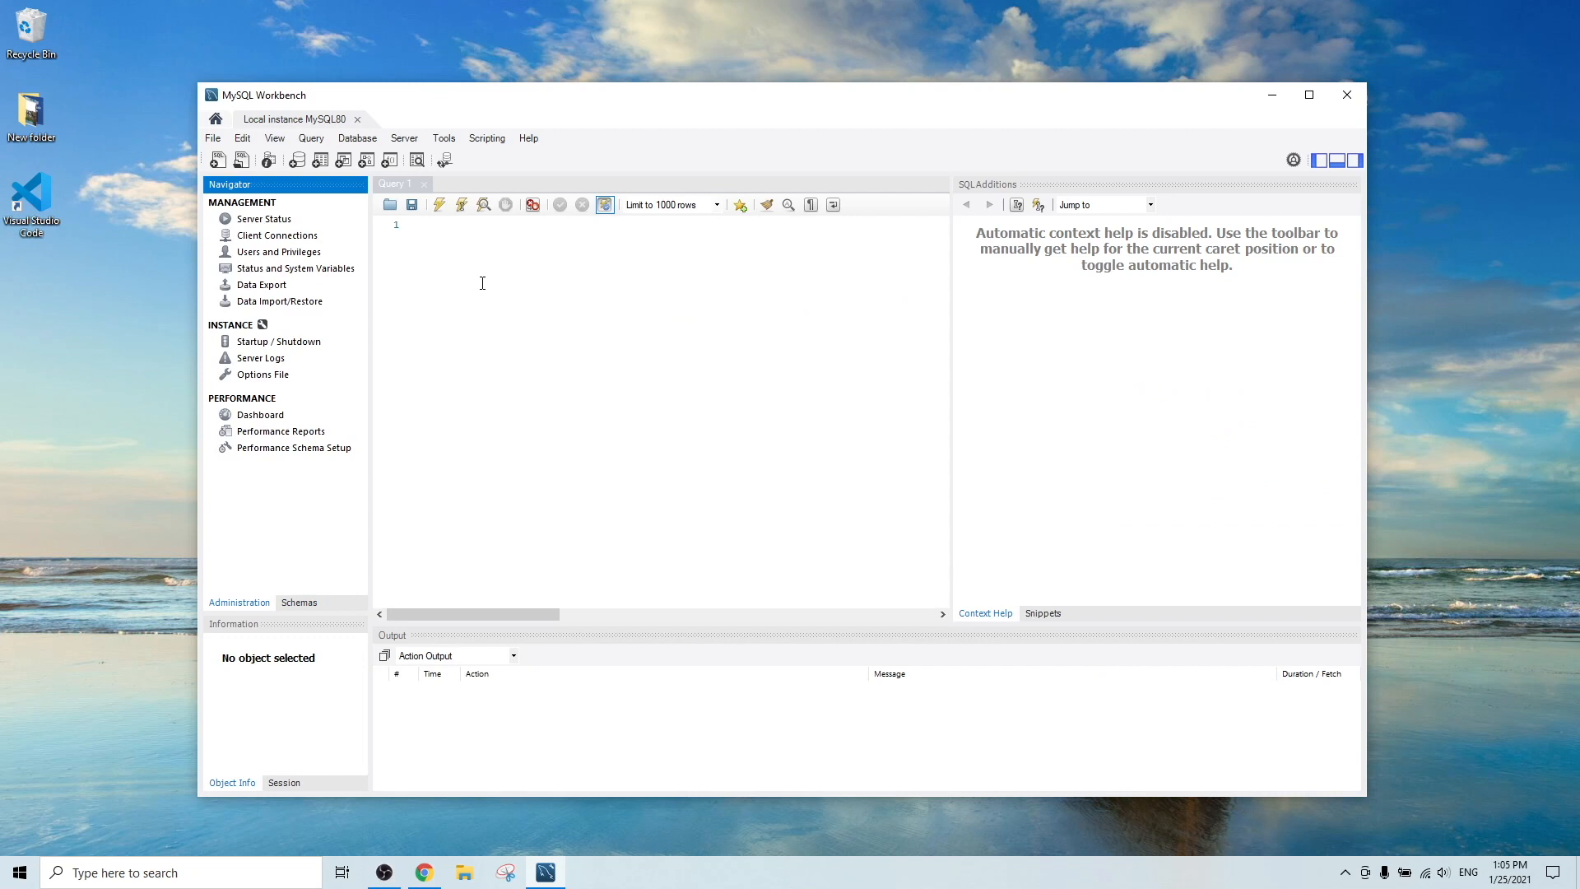
Show the Schemas list with the sys schema expanded, then switch to the empty Query 1 editor.
{"action": "left_click", "coordinate": [248, 220]}
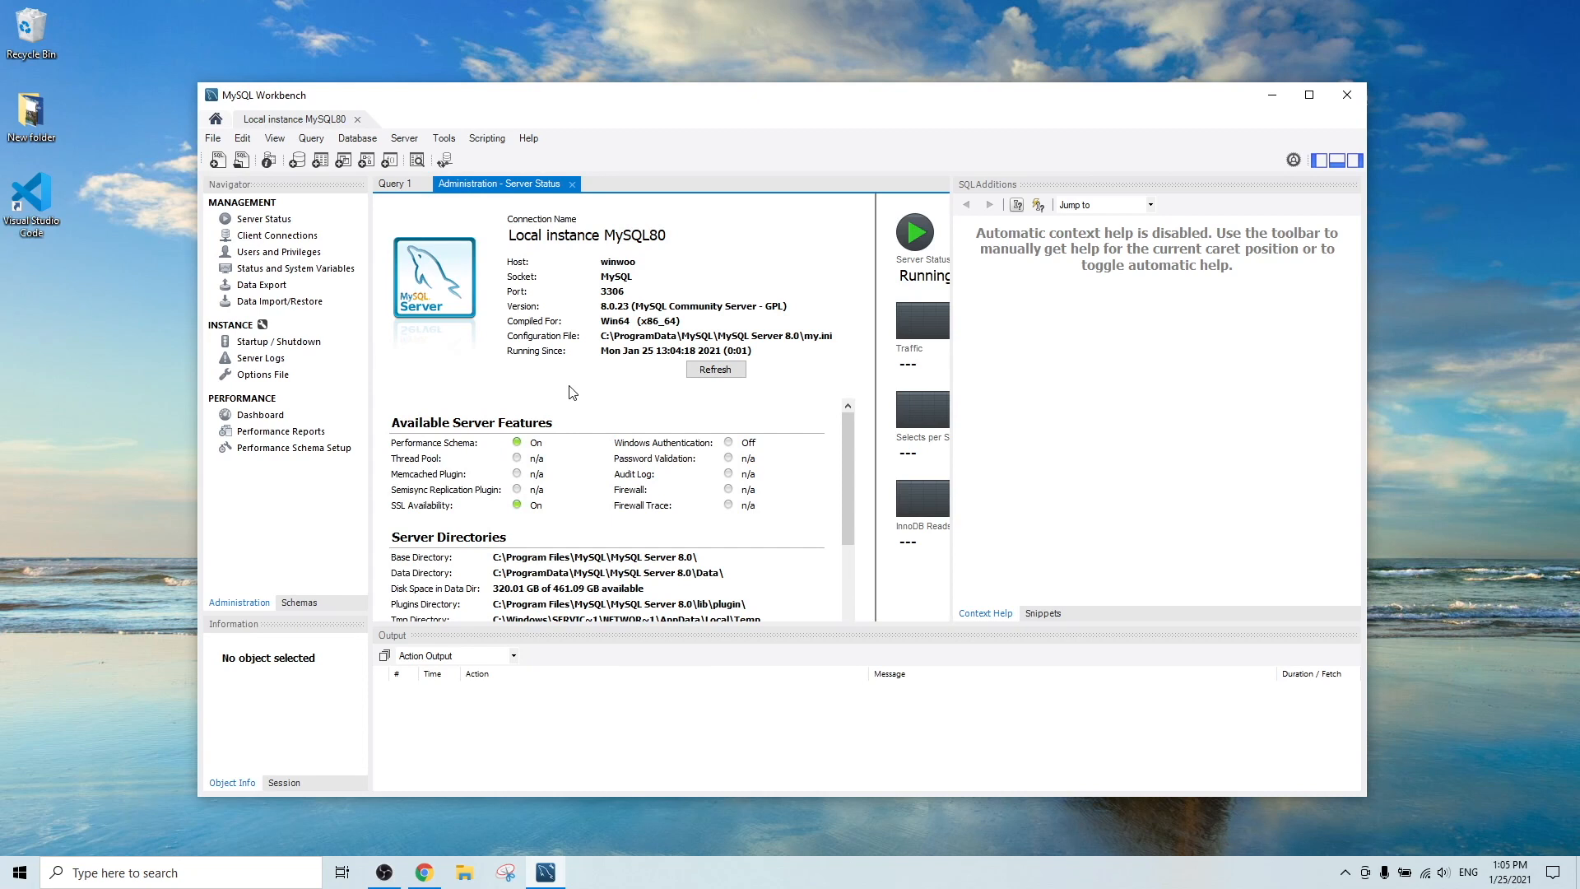
{"action": "left_click", "coordinate": [304, 603]}
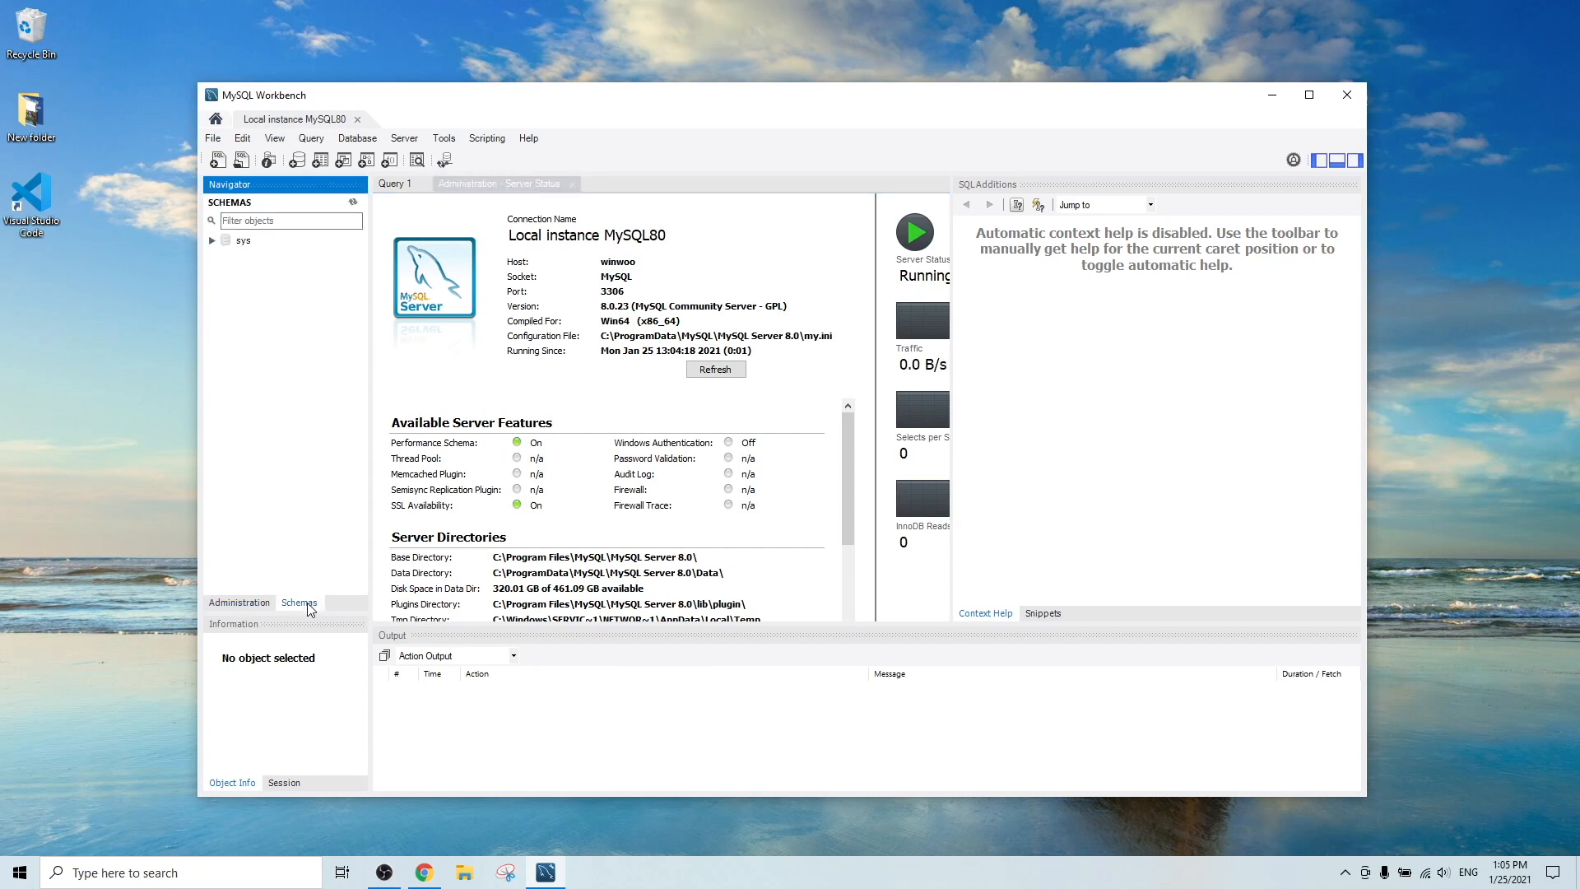
{"action": "left_click", "coordinate": [210, 244]}
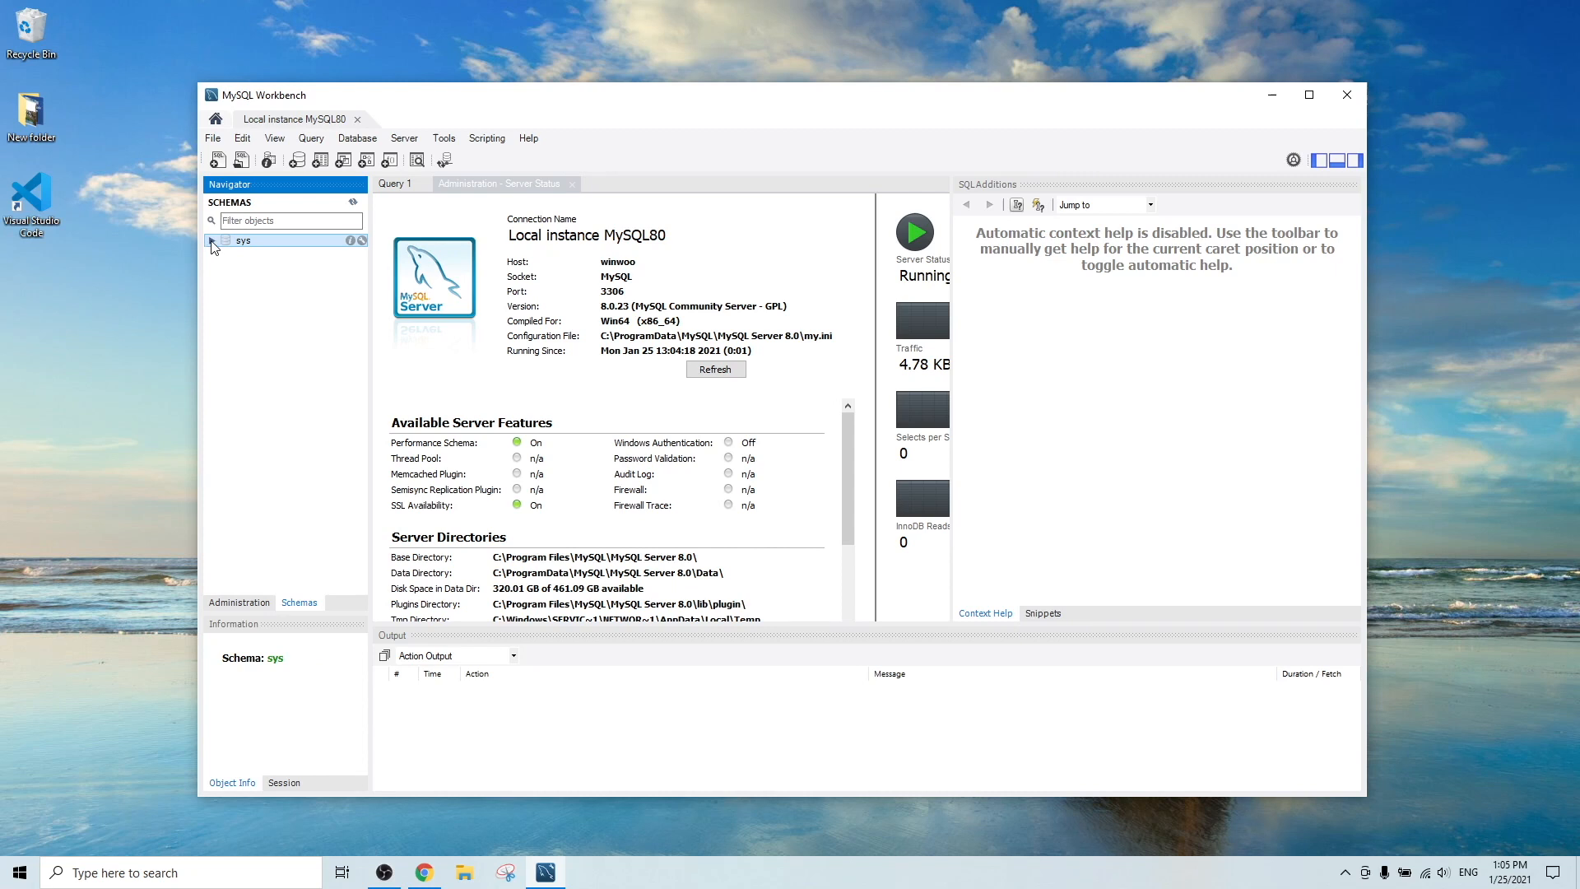
{"action": "left_click", "coordinate": [212, 240]}
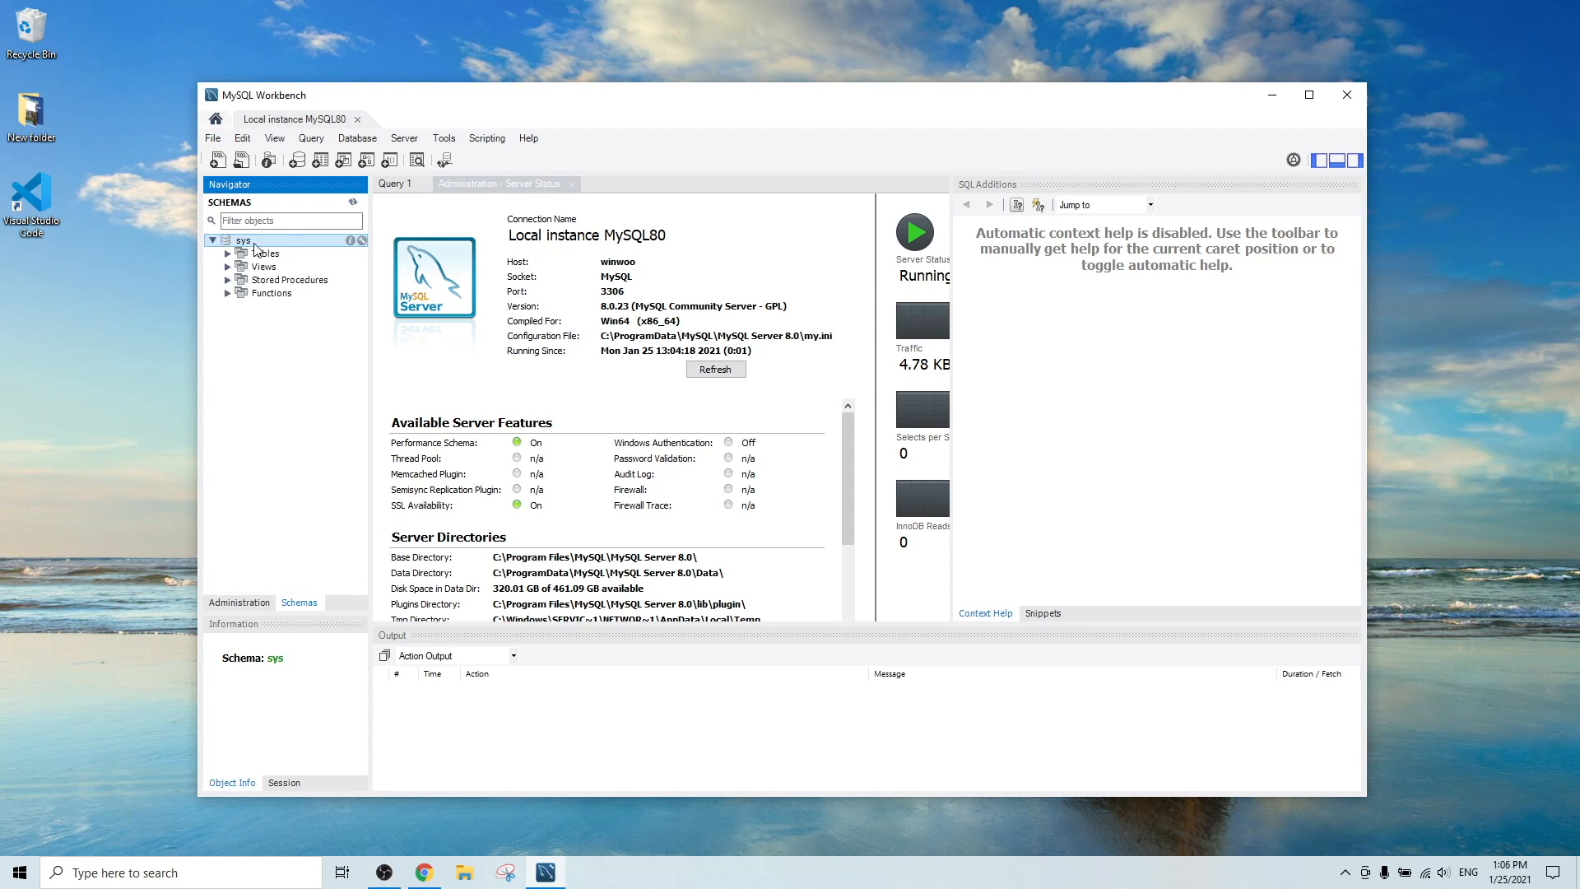
{"action": "left_click", "coordinate": [396, 184]}
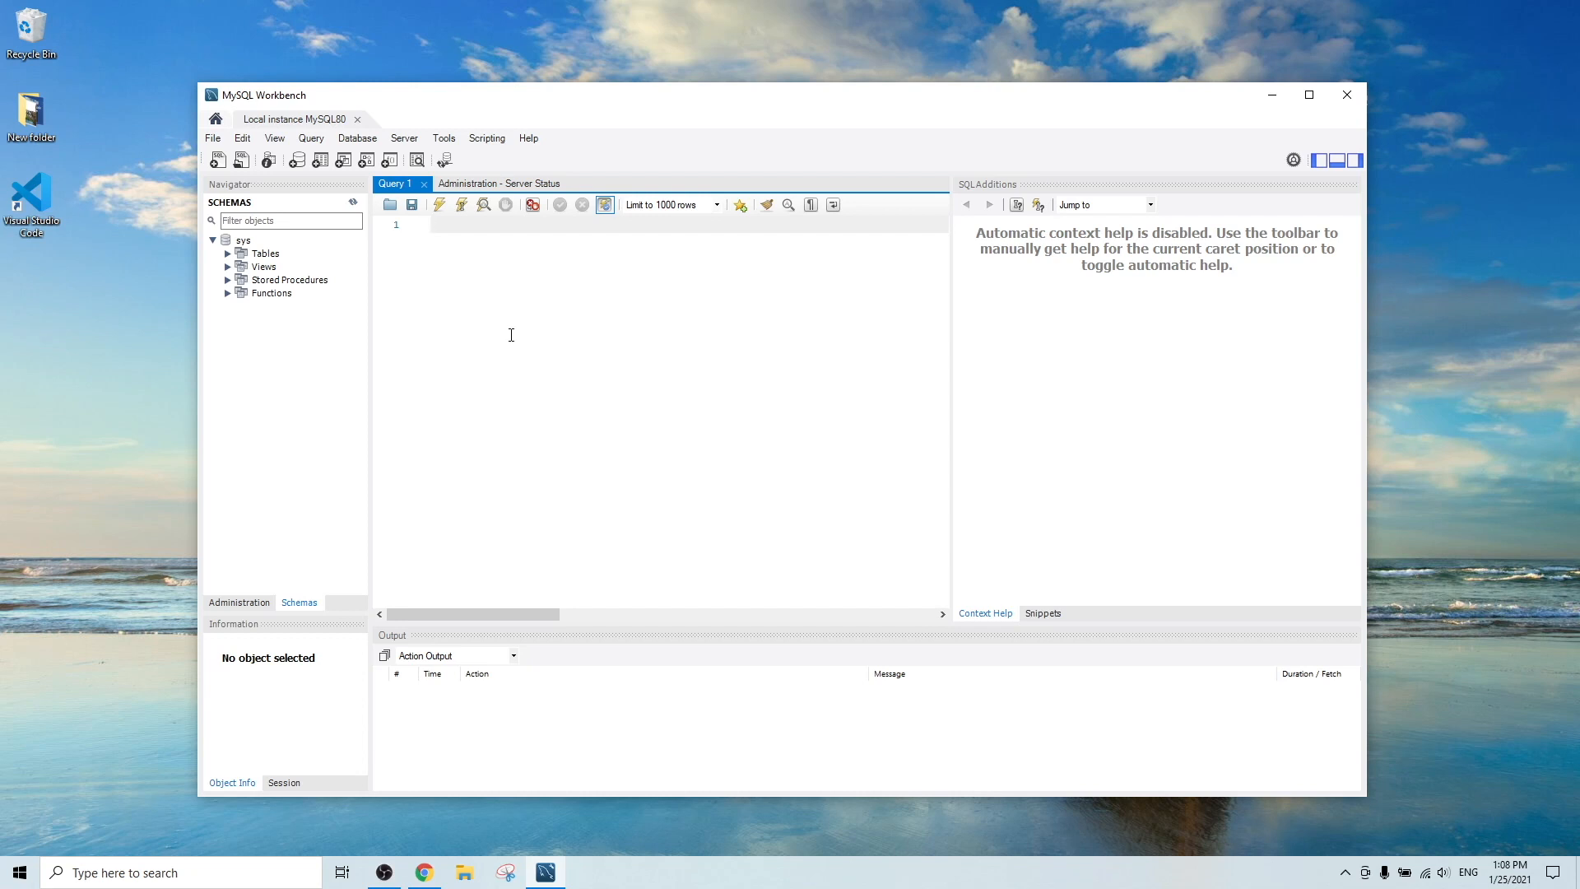
Write and run CREATE DATABASE cjtest; in the query editor.
{"action": "type", "text": "CREATE"}
{"action": "type", "text": " DTABASE"}
{"action": "key", "text": "BackSpace"}
{"action": "key", "text": "BackSpace"}
{"action": "key", "text": "BackSpace"}
{"action": "key", "text": "BackSpace"}
{"action": "key", "text": "BackSpace"}
{"action": "key", "text": "BackSpace"}
{"action": "key", "text": "BackSpace"}
{"action": "type", "text": "ATABASE cjtest;"}
{"action": "left_click", "coordinate": [441, 211]}
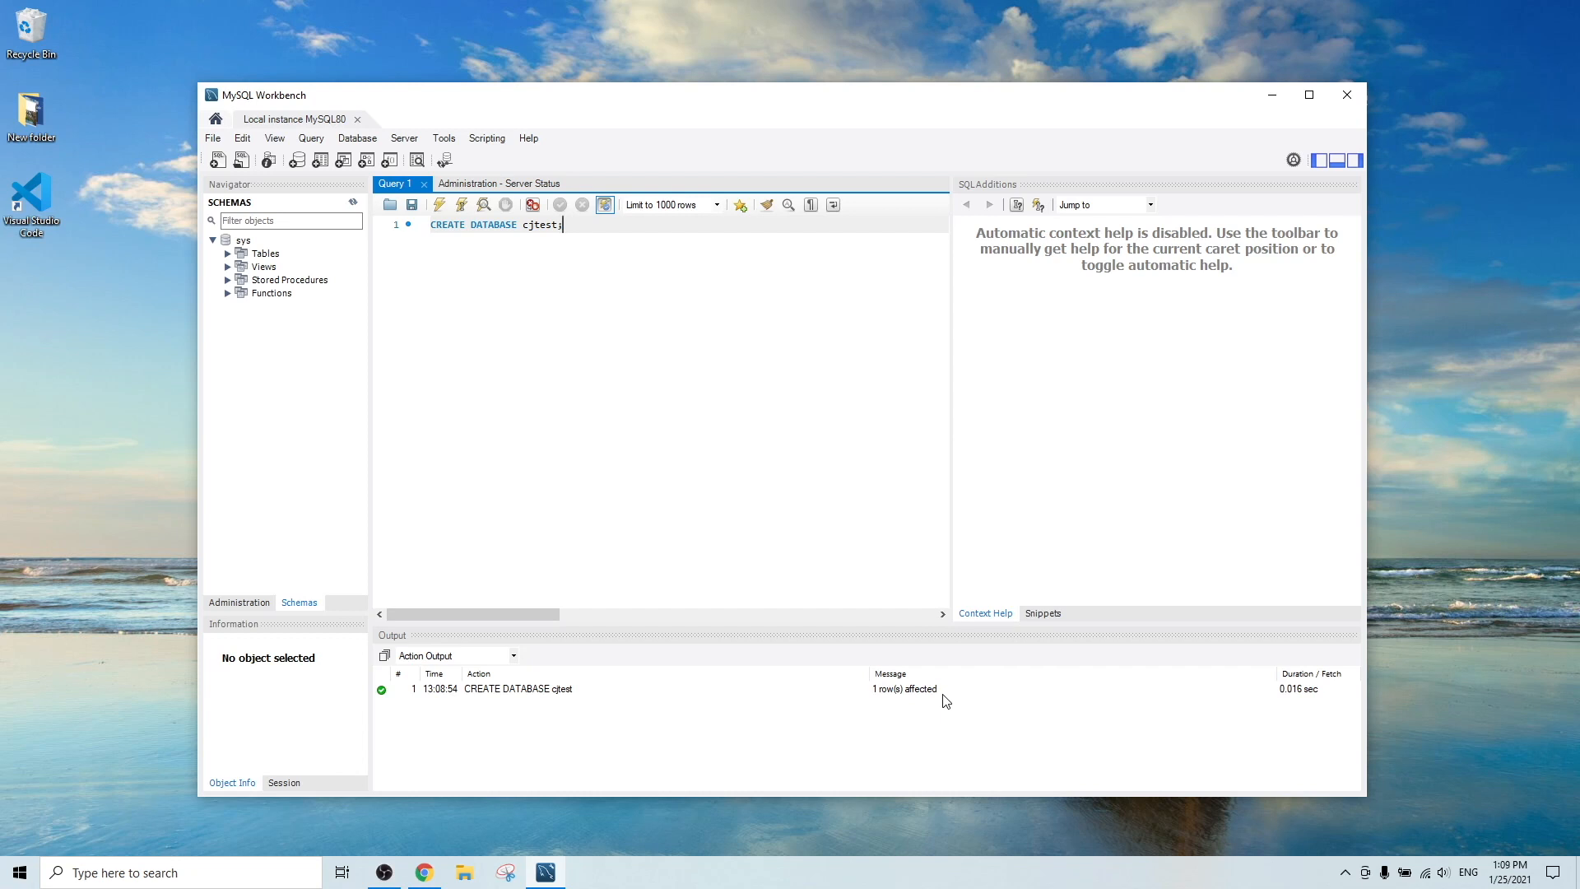
Refresh the schema list and select the new cjtest schema.
{"action": "left_click", "coordinate": [353, 203]}
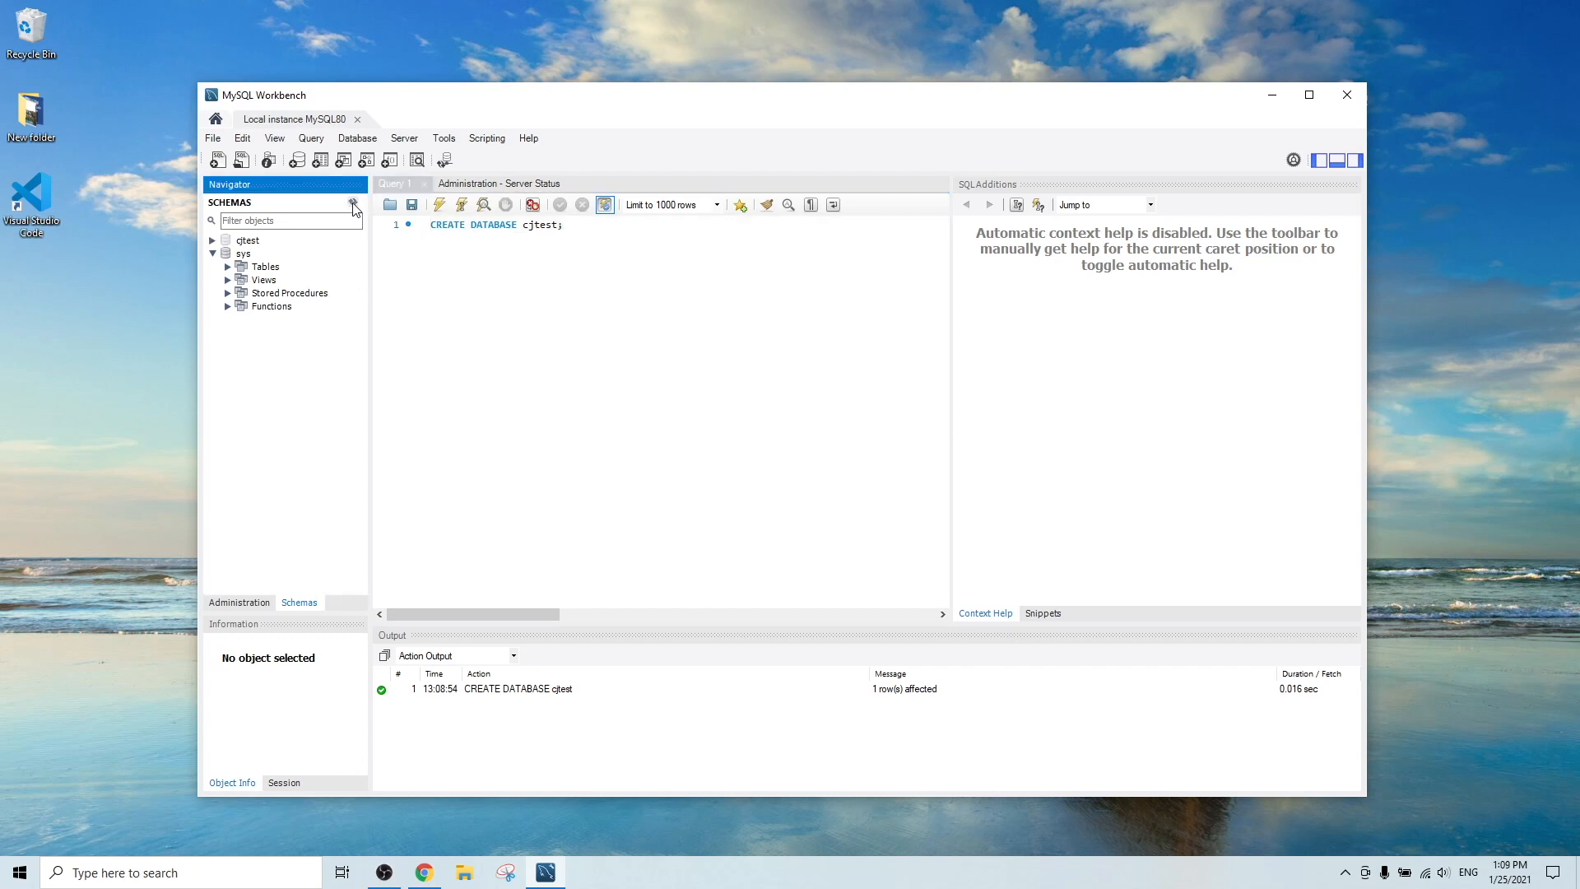
{"action": "left_click", "coordinate": [227, 244]}
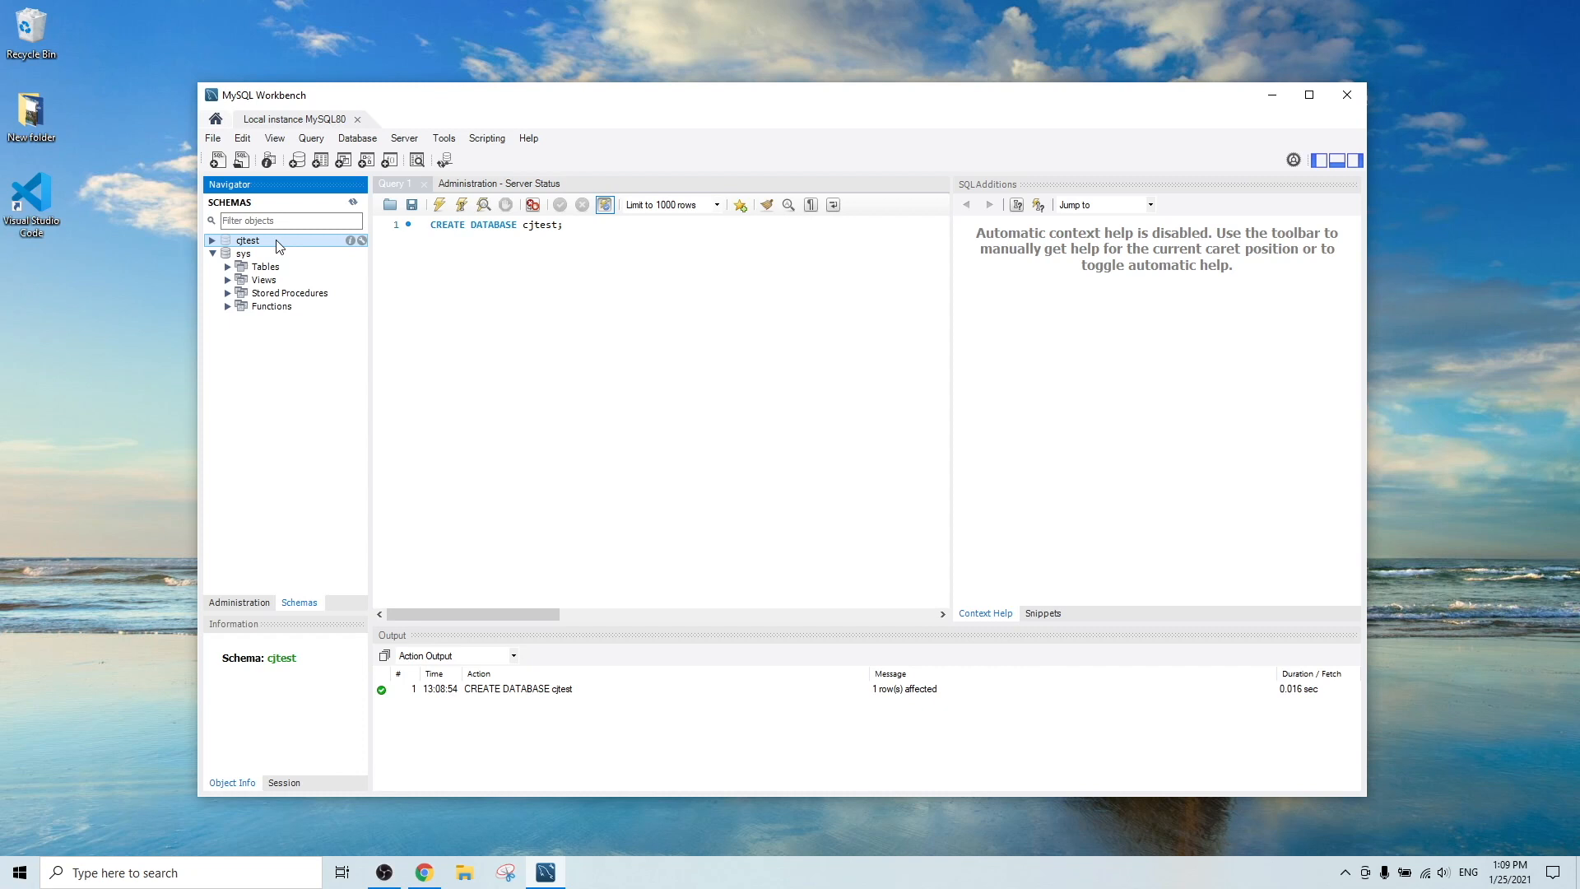
{"action": "left_click", "coordinate": [538, 258]}
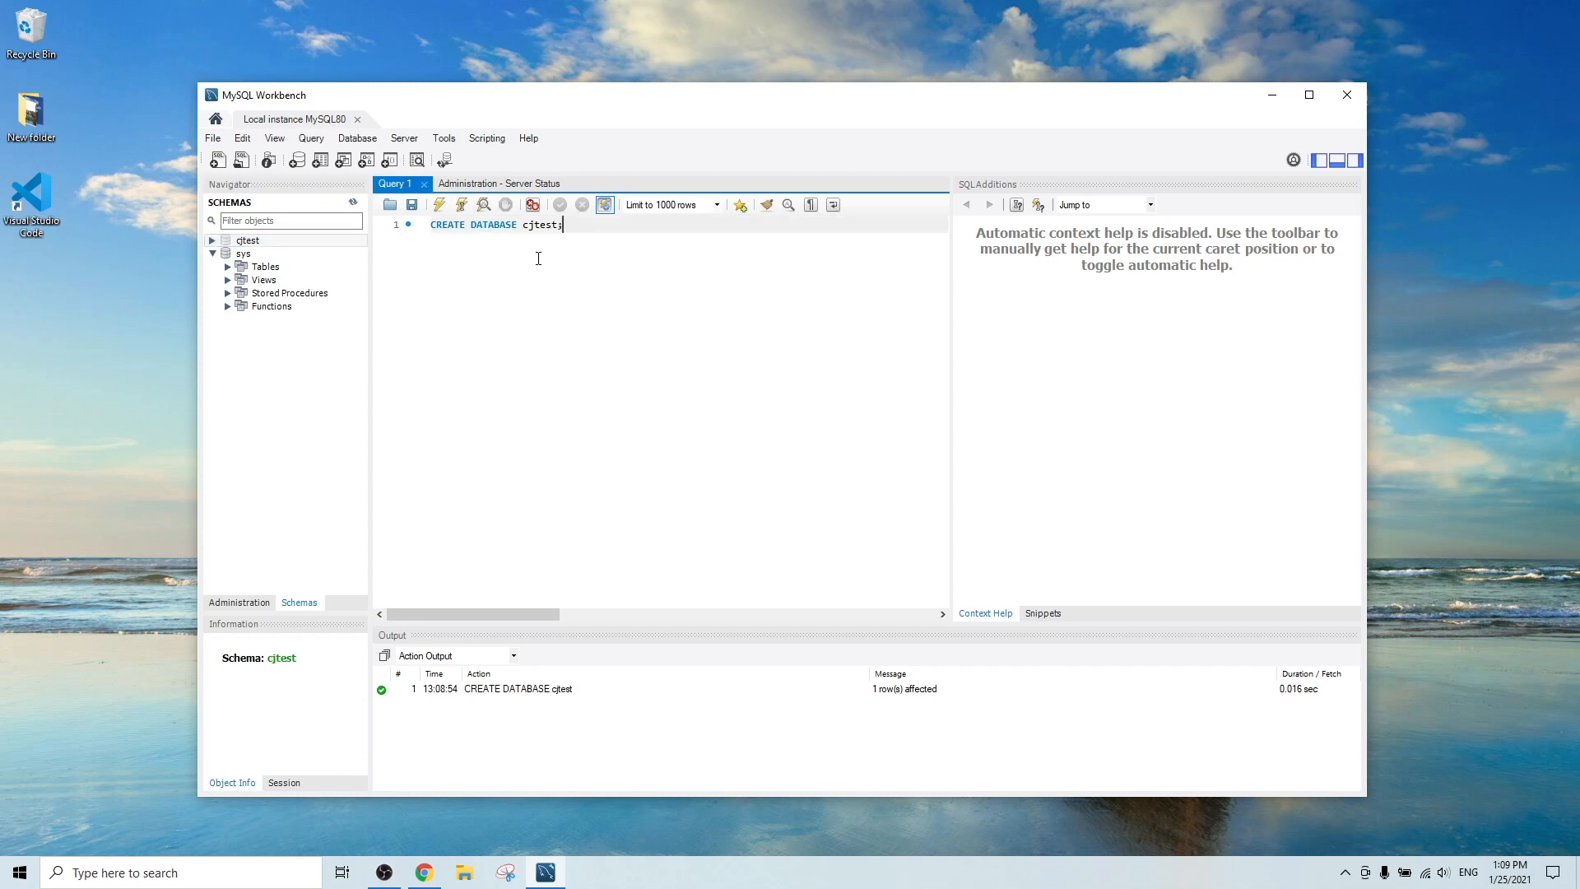
Replace the editor contents with USE cjtest; and run it.
{"action": "key", "text": "ctrl+a"}
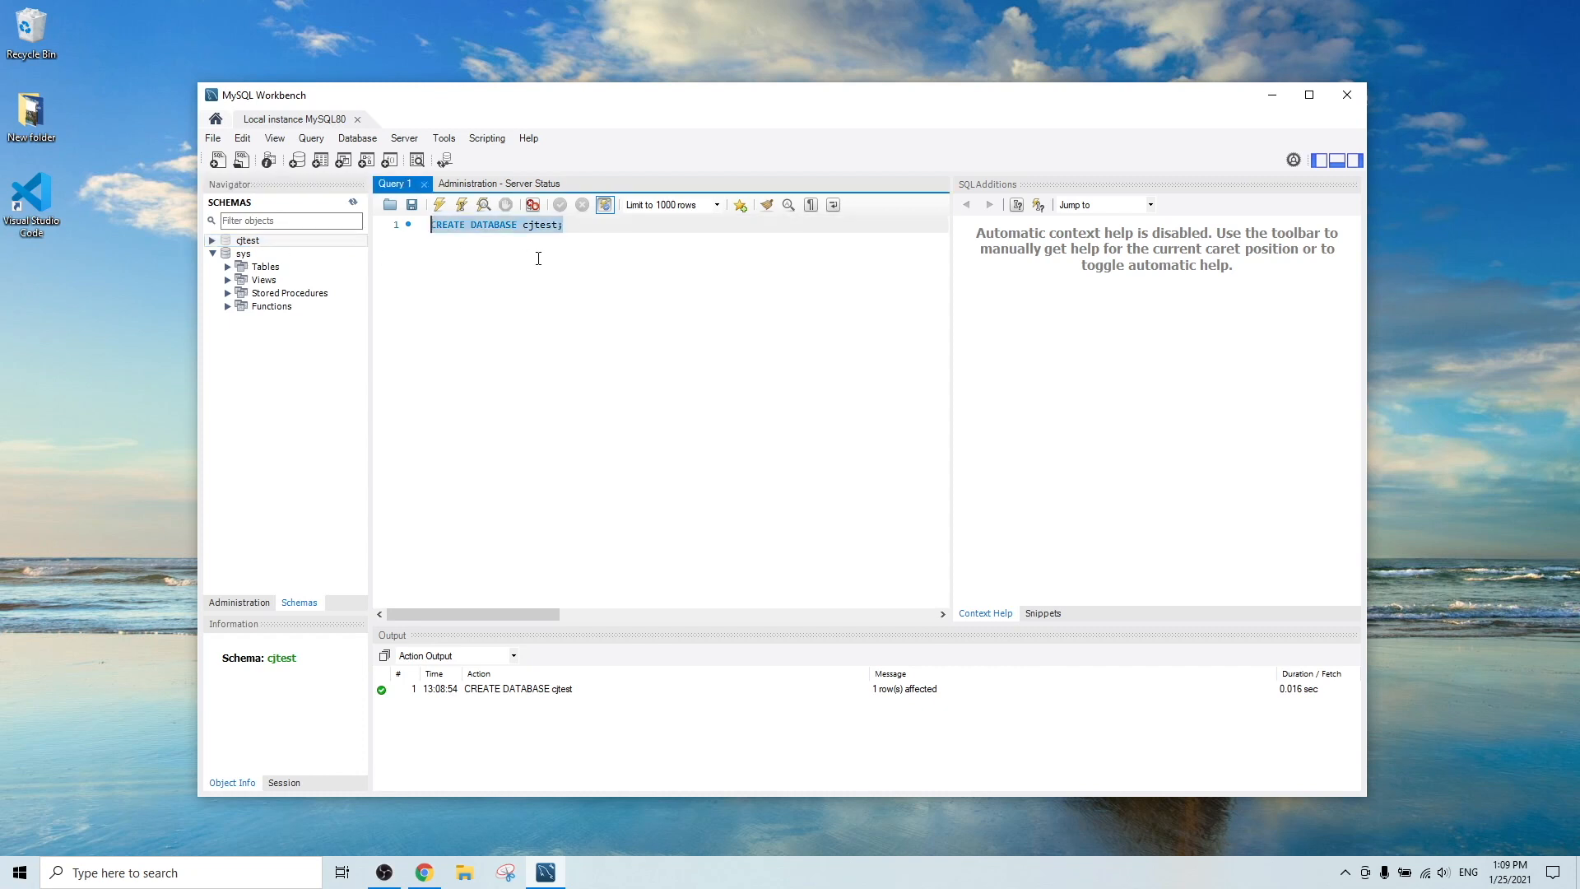
{"action": "type", "text": "USE "}
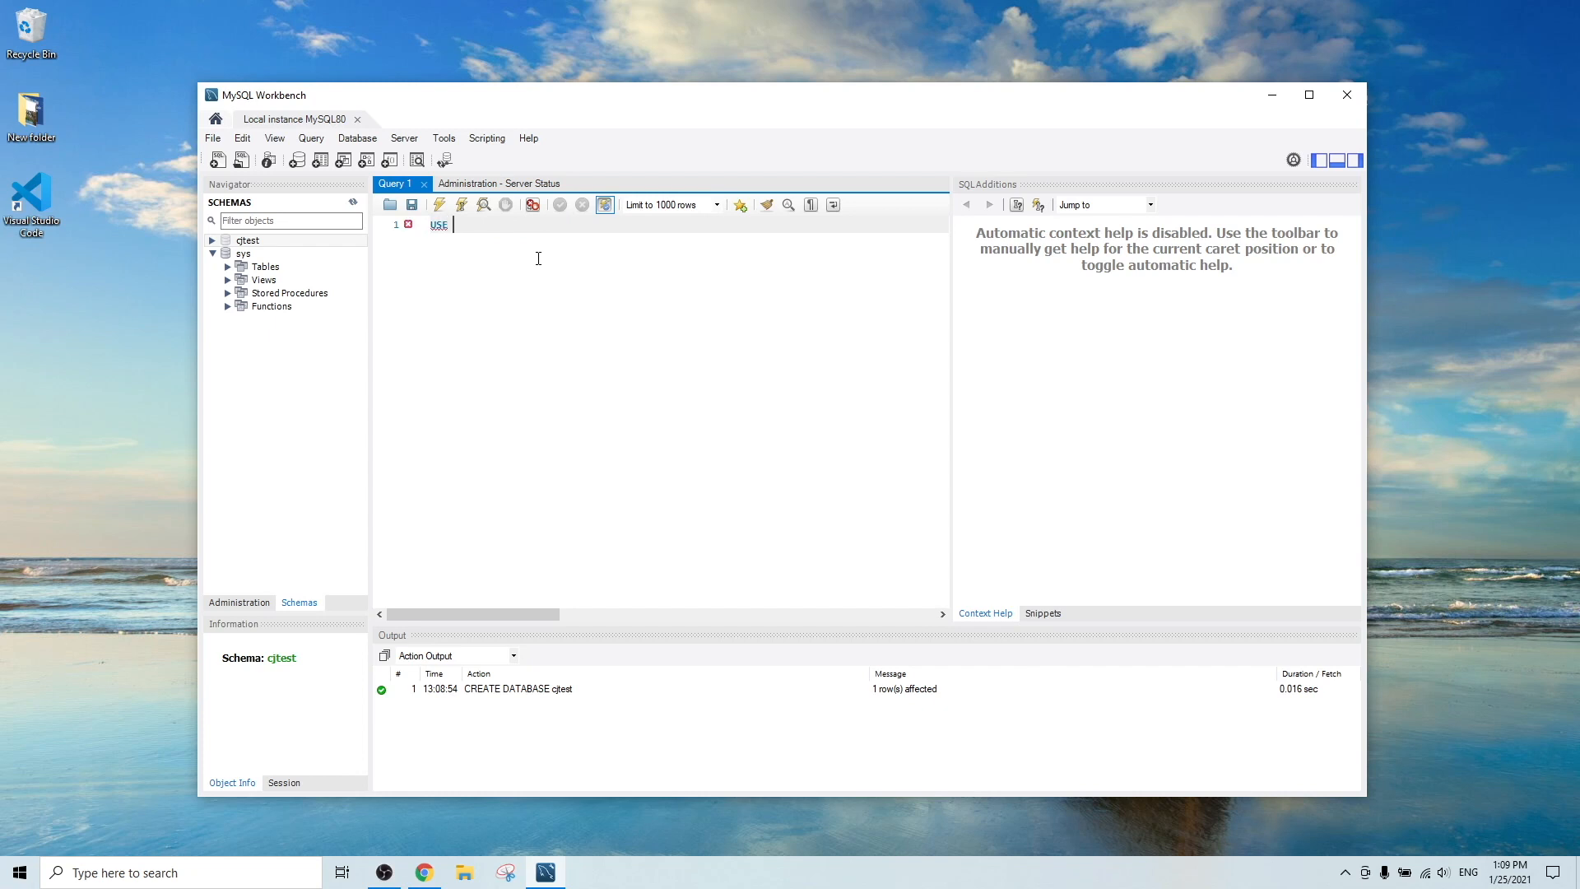
{"action": "type", "text": "cjtest;"}
{"action": "key", "text": "ctrl+Return"}
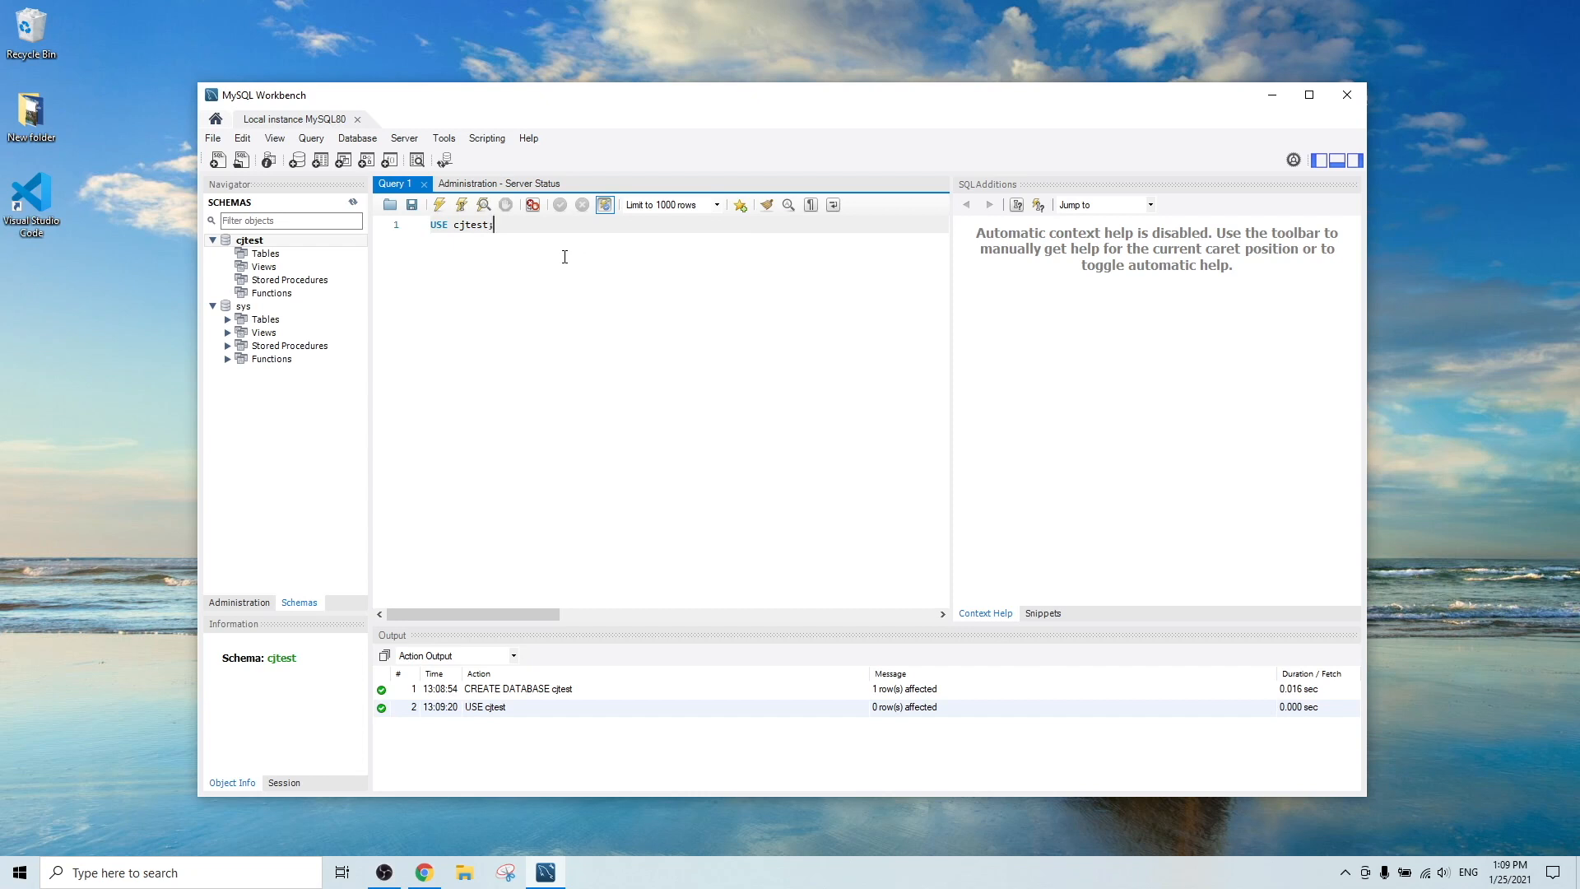
Write CREATE TABLE people with personid int, lastname varchar(30) and firstname varchar(30).
{"action": "key", "text": "Return"}
{"action": "key", "text": "Return"}
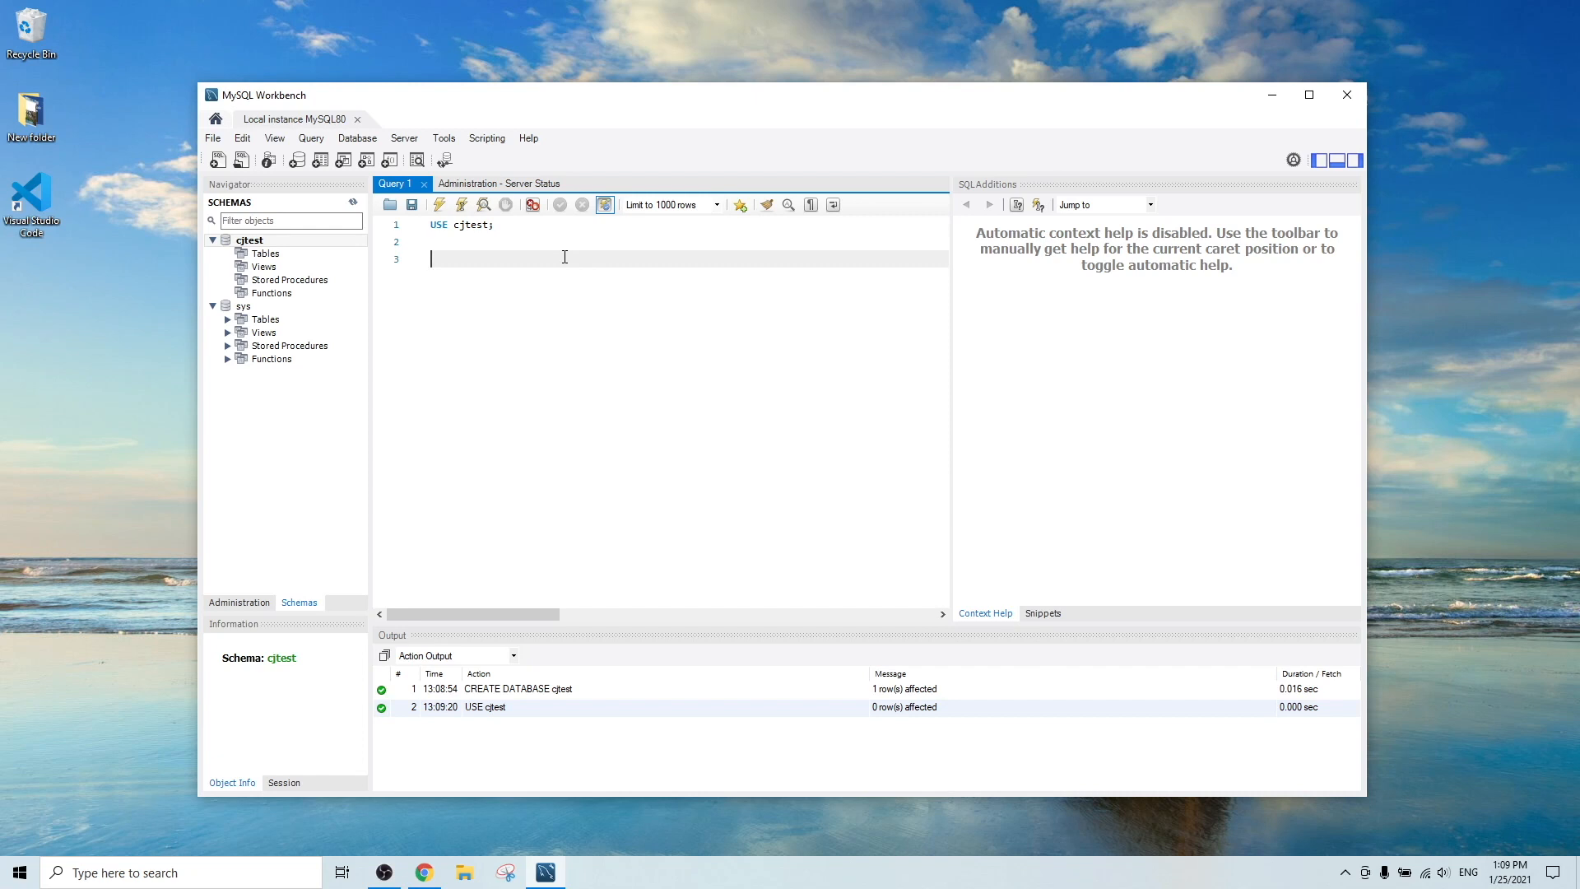
{"action": "type", "text": "CREATE TABLE people ("}
{"action": "key", "text": "Return"}
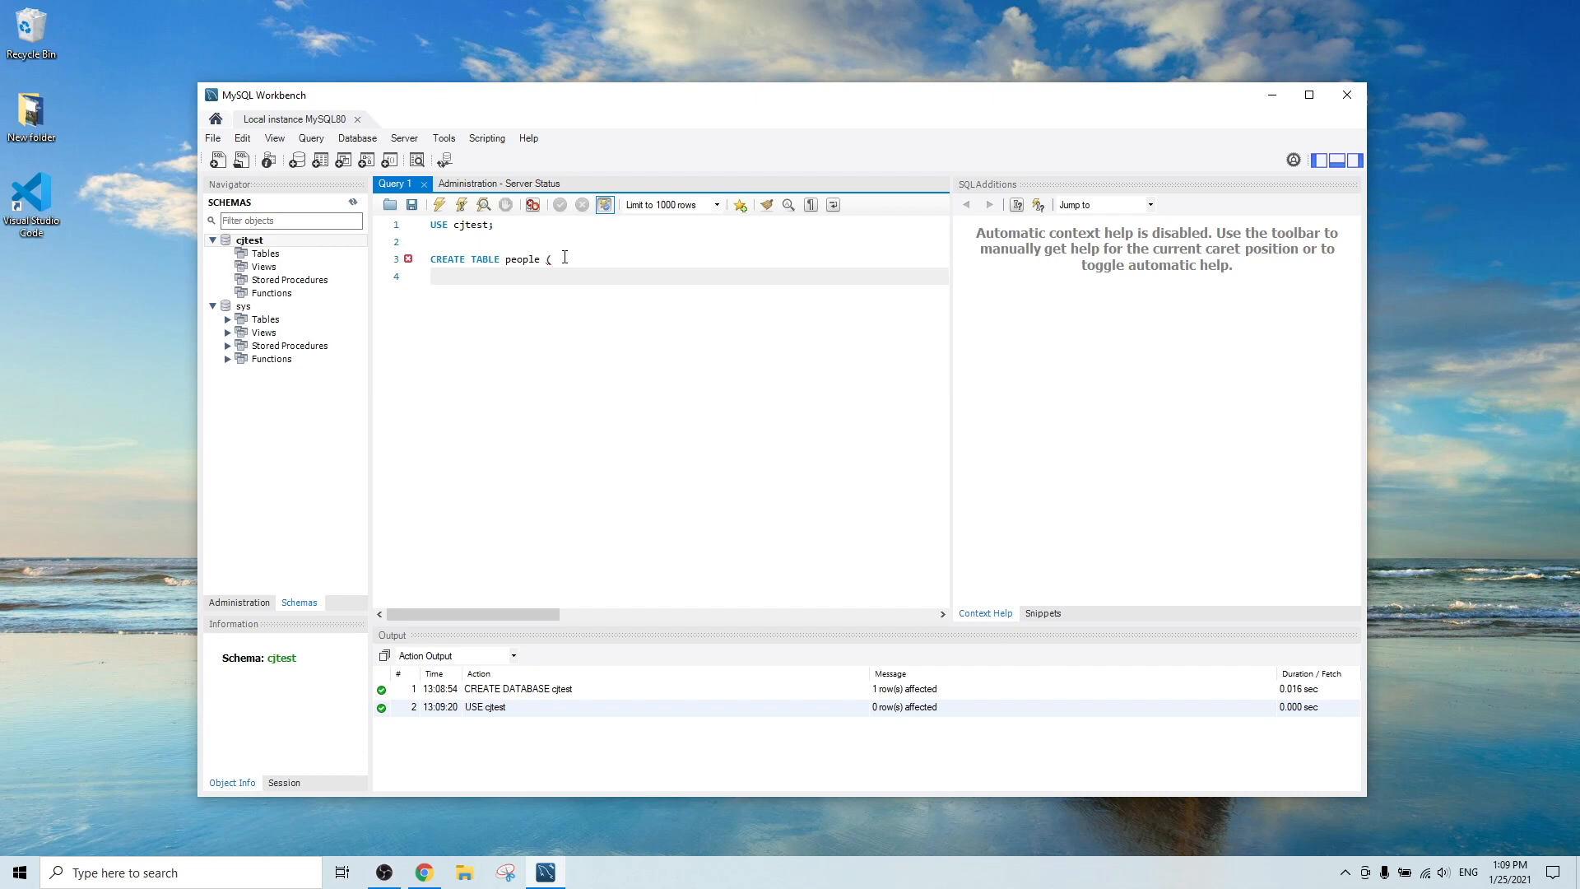
{"action": "type", "text": "personid int,"}
{"action": "key", "text": "Return"}
{"action": "type", "text": "lastna"}
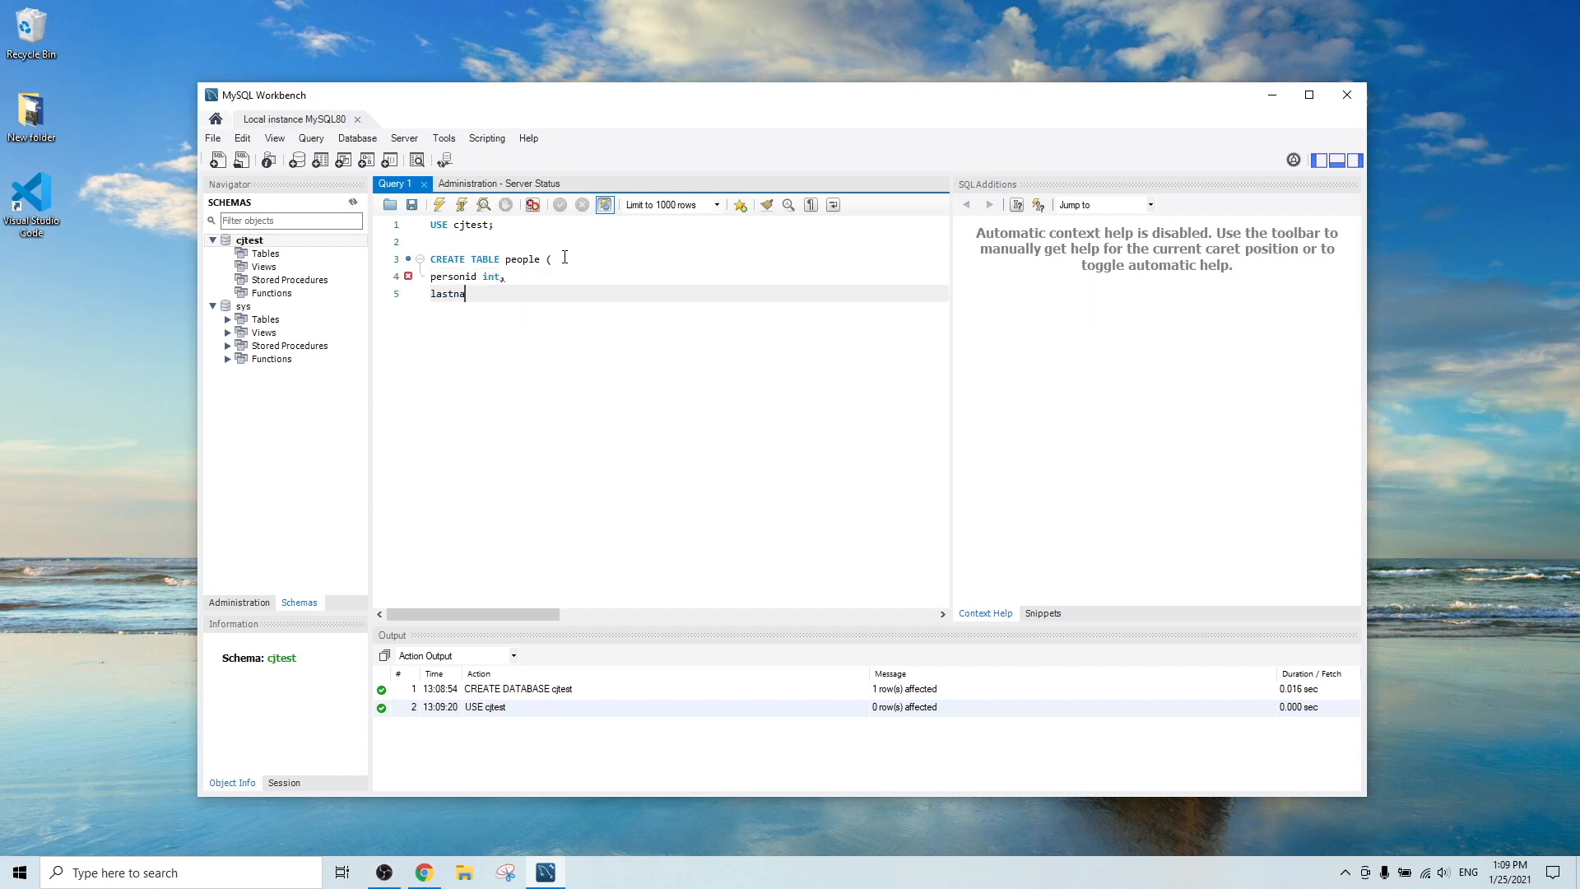
{"action": "type", "text": "me var"}
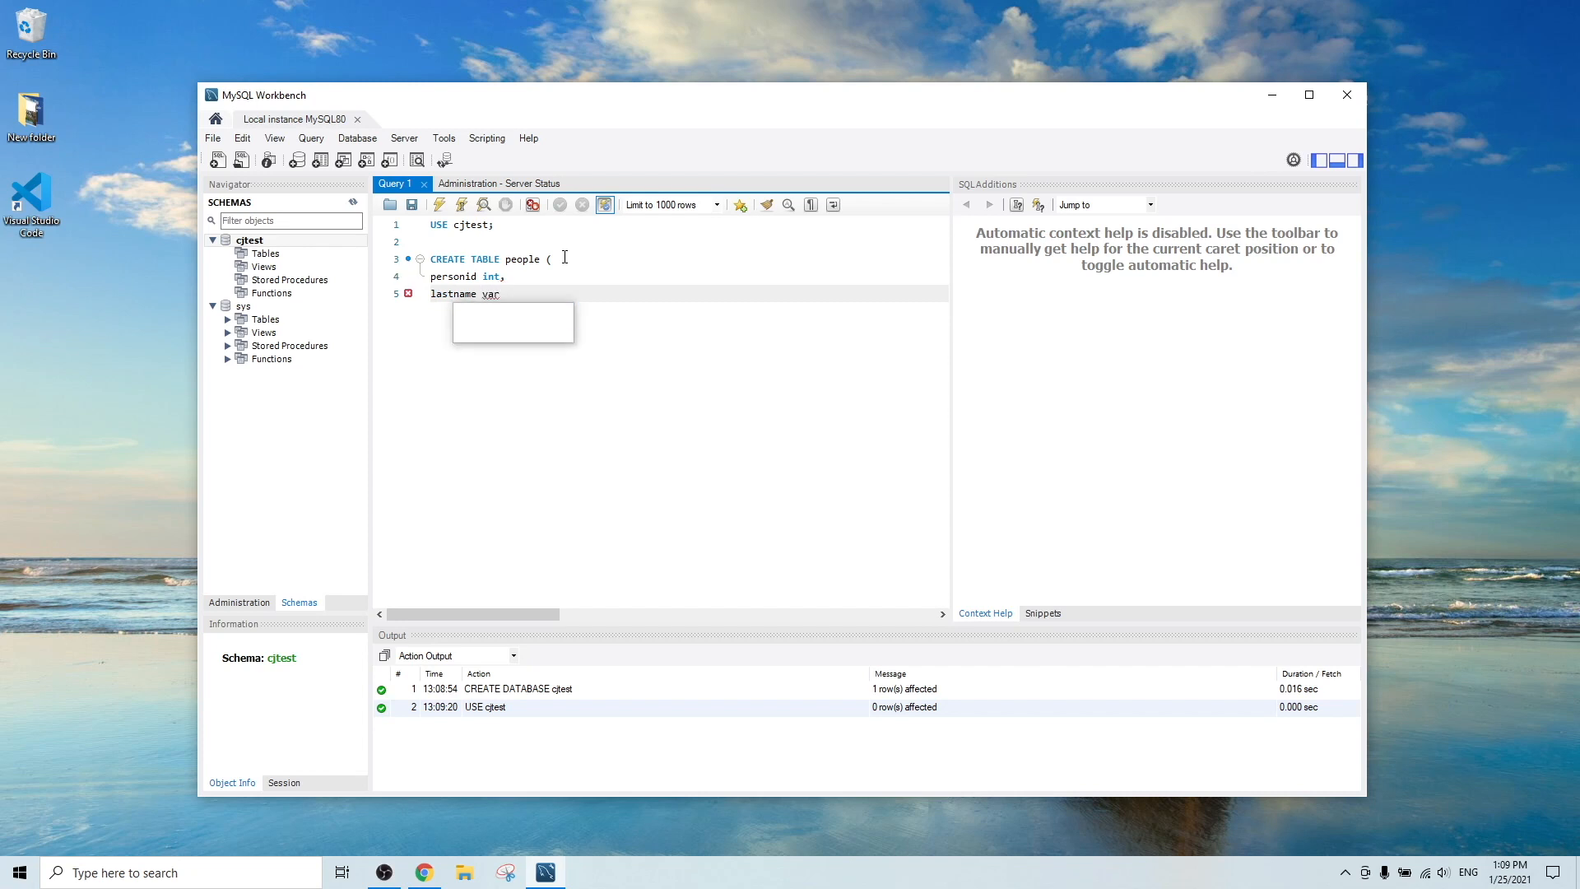
{"action": "type", "text": "char(30"}
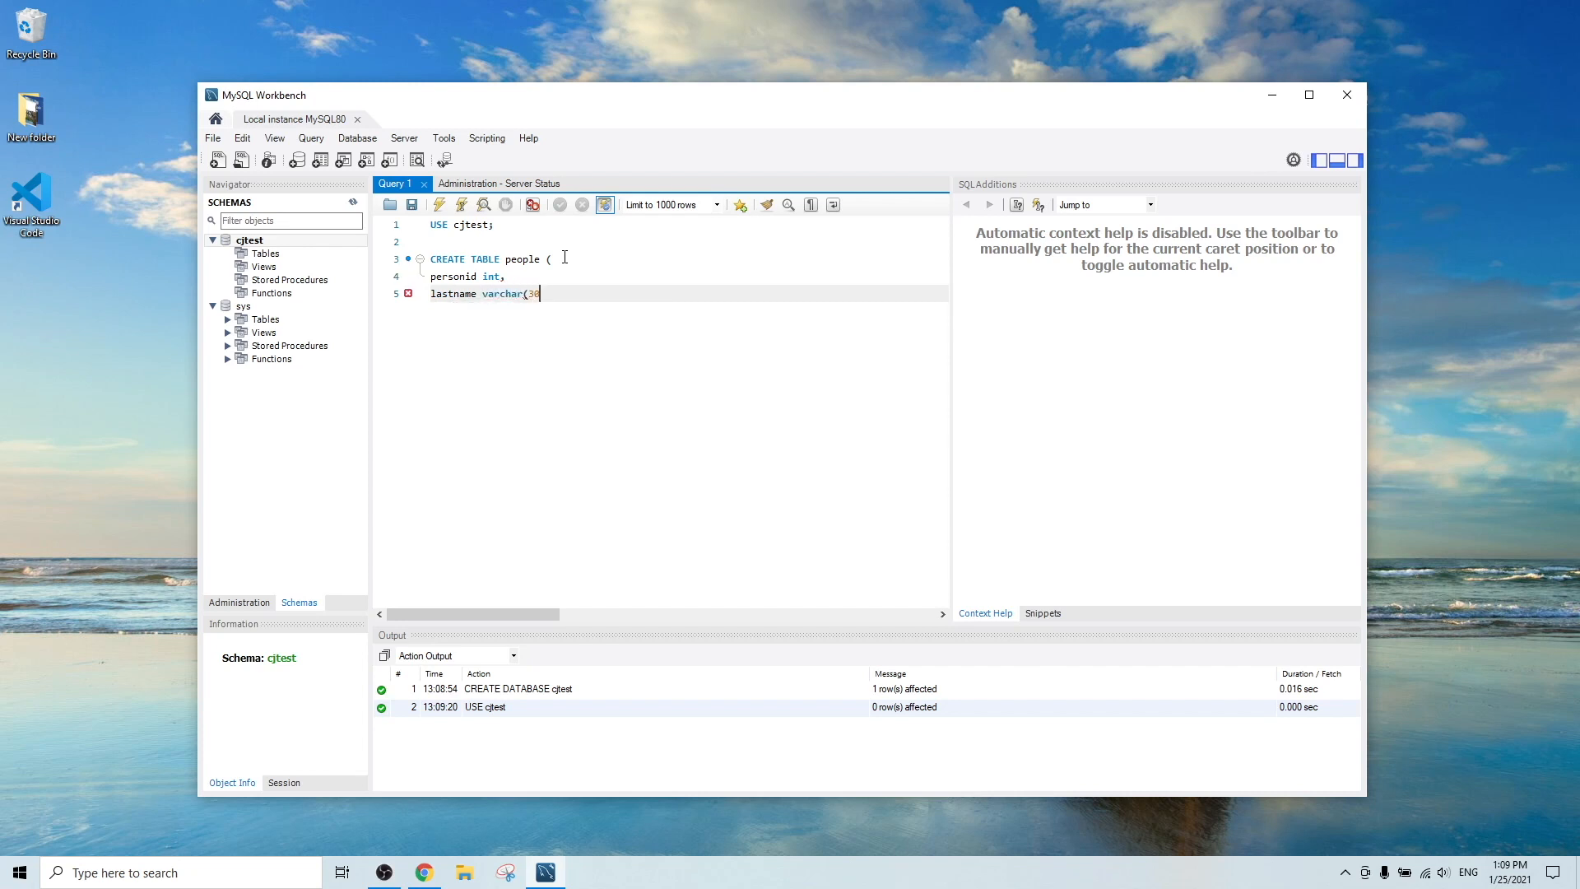
{"action": "type", "text": "),"}
{"action": "key", "text": "Return"}
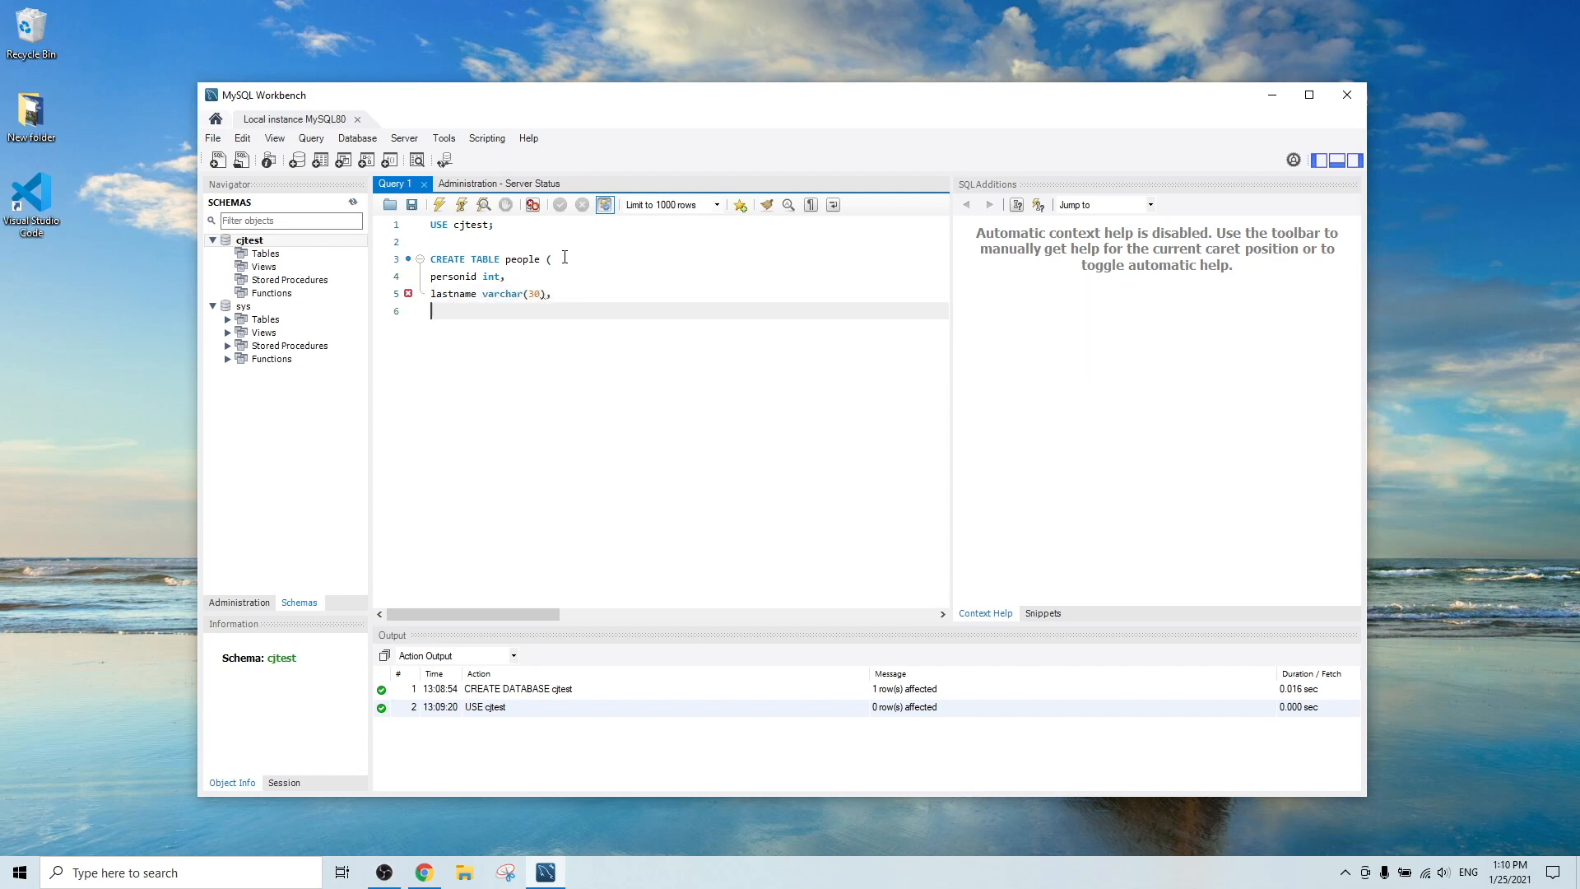
{"action": "type", "text": "firstname varchar(30)"}
{"action": "key", "text": "Return"}
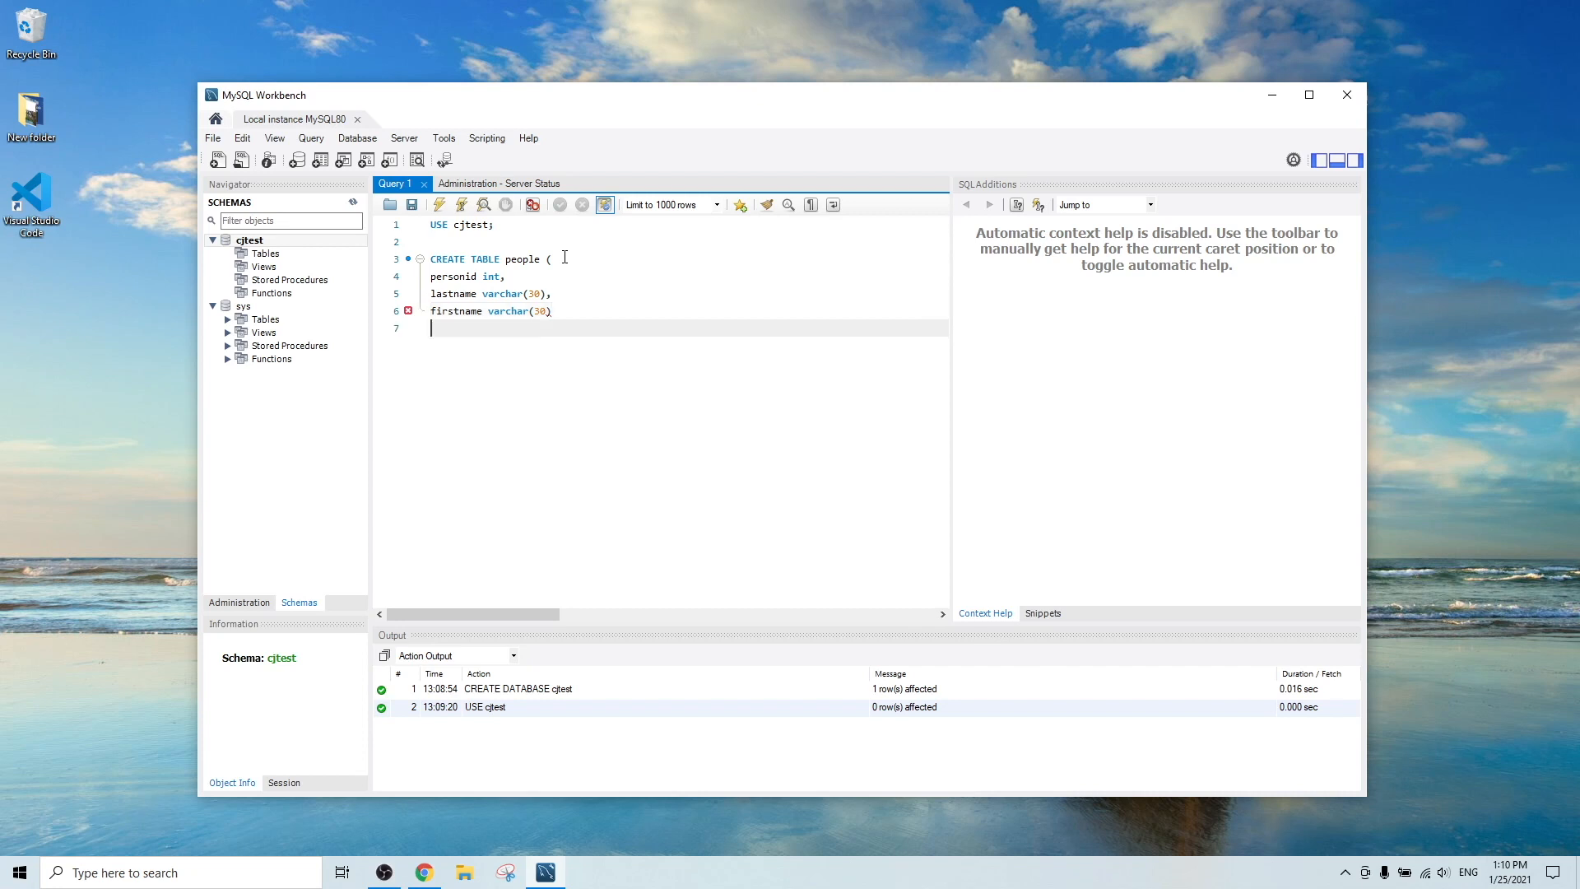
{"action": "type", "text": ");"}
Run the CREATE TABLE script, refresh schemas, and open the people table's rows under cjtest.
{"action": "left_click", "coordinate": [438, 209]}
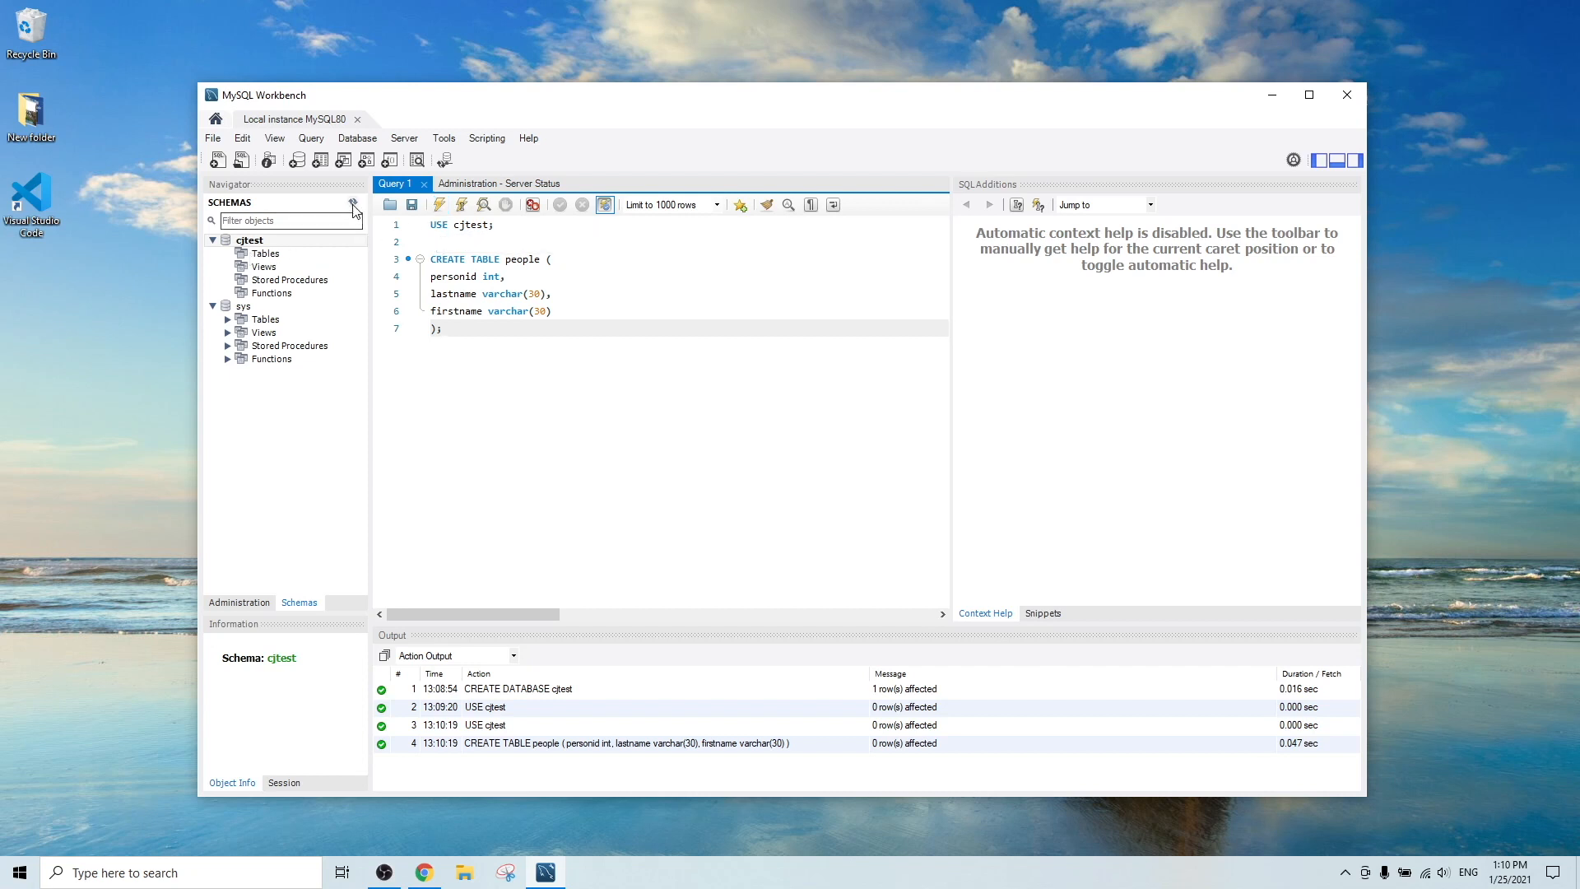
{"action": "left_click", "coordinate": [353, 203]}
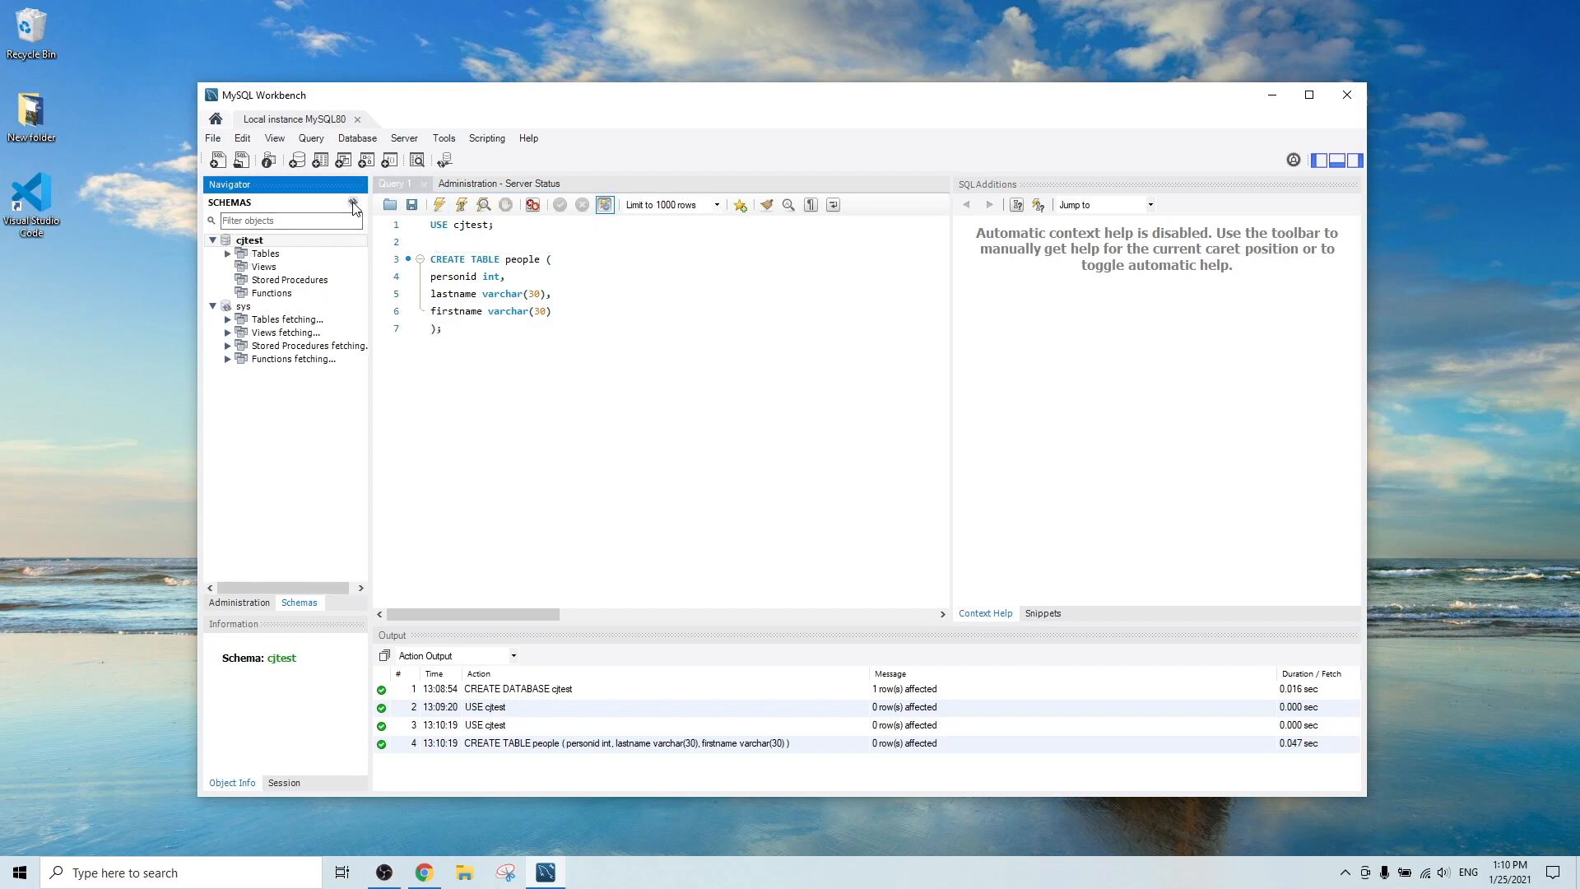
{"action": "left_click", "coordinate": [228, 253]}
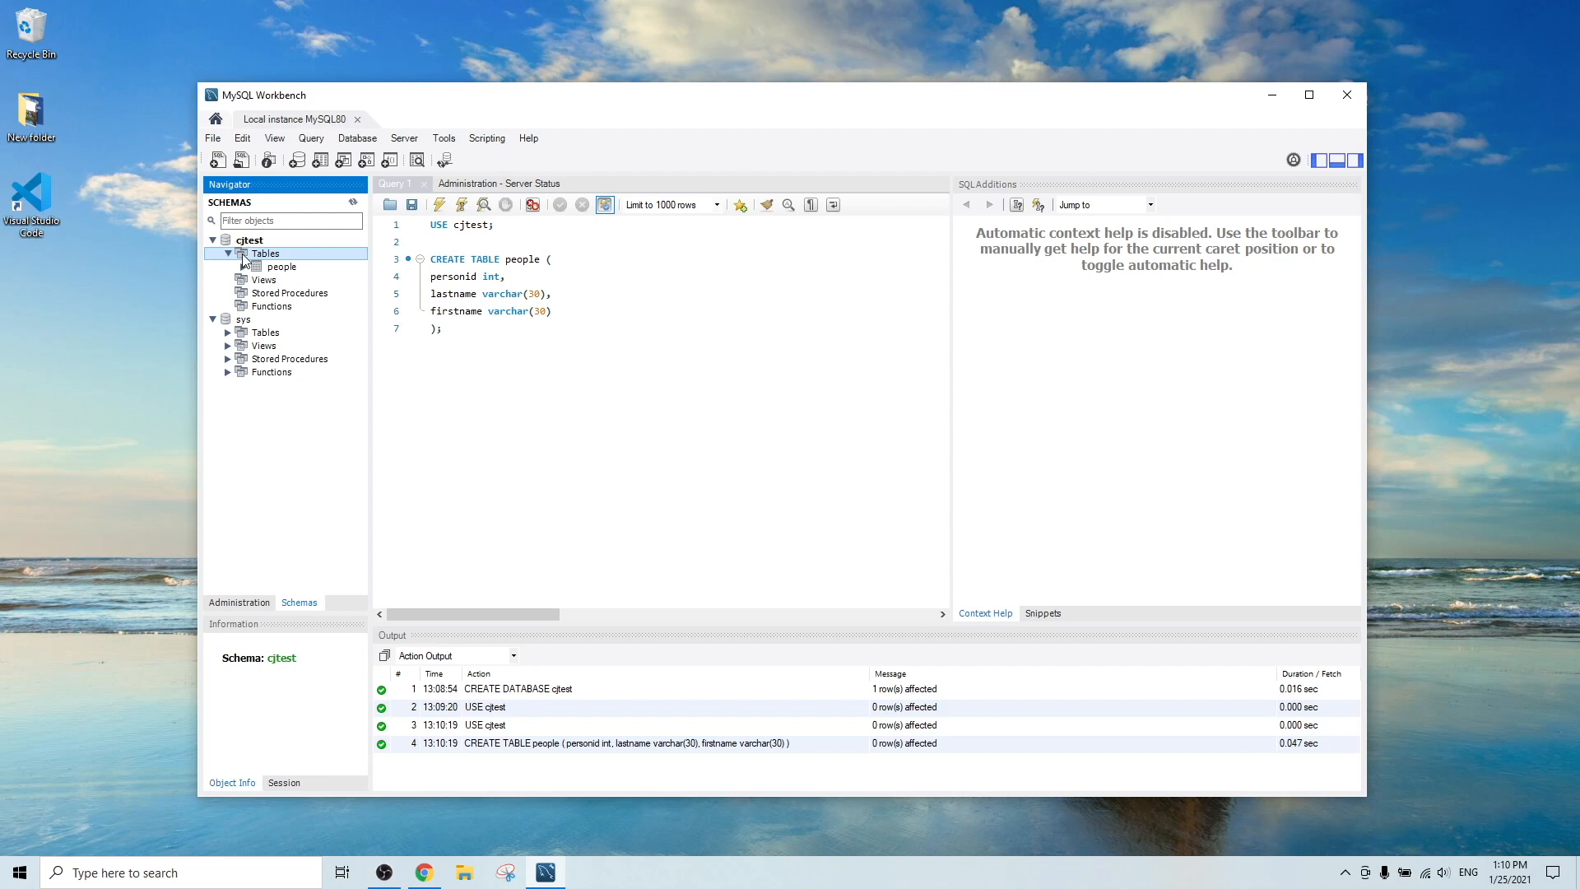
{"action": "left_click", "coordinate": [296, 270]}
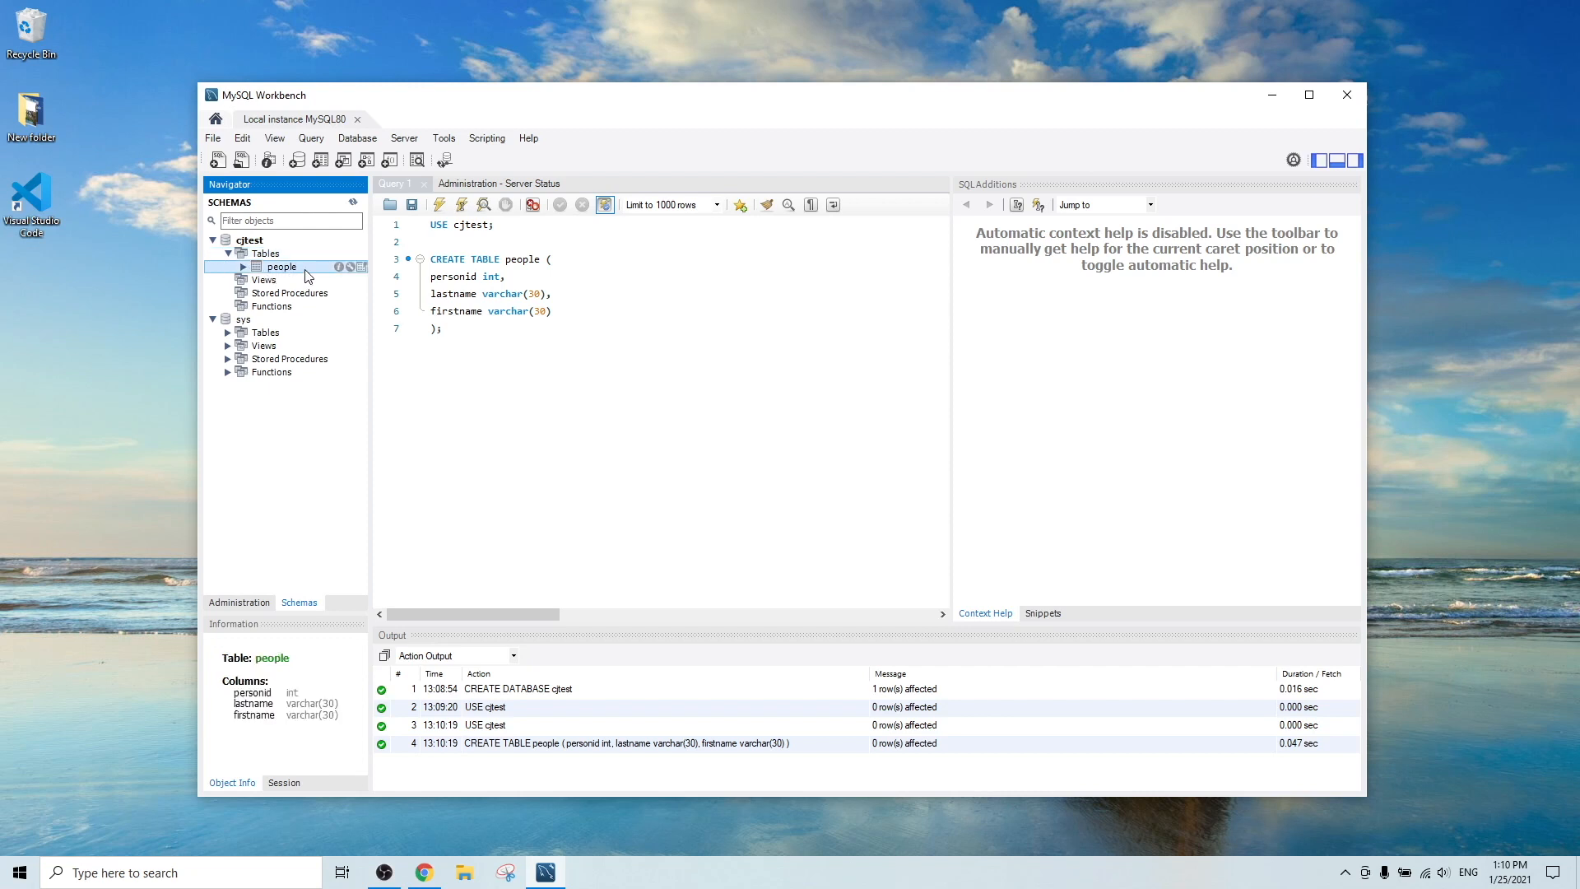
{"action": "left_click", "coordinate": [362, 268]}
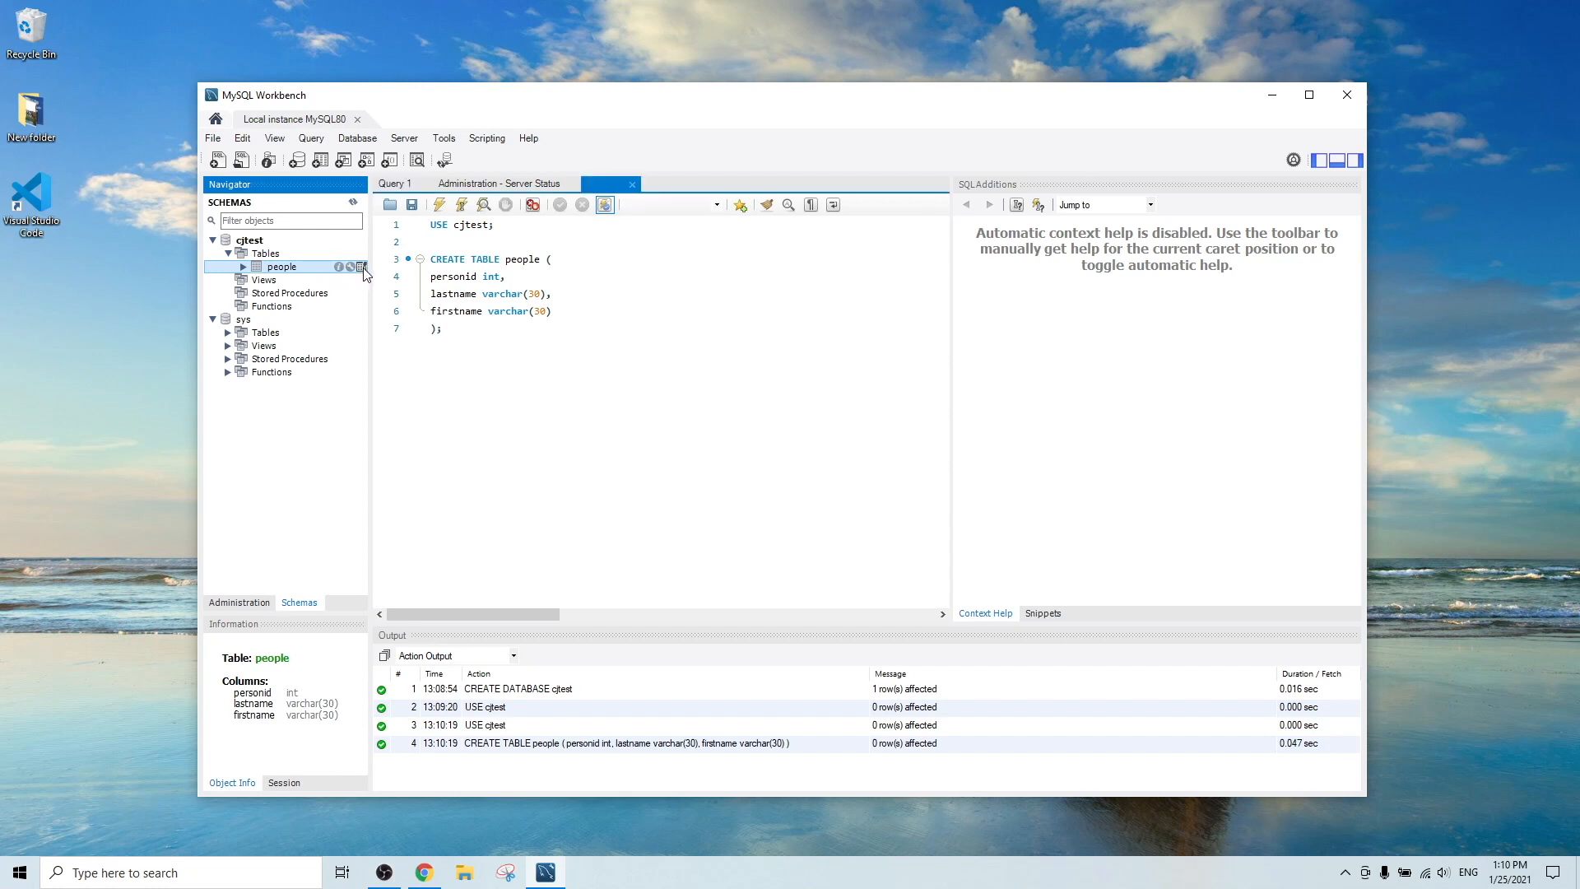